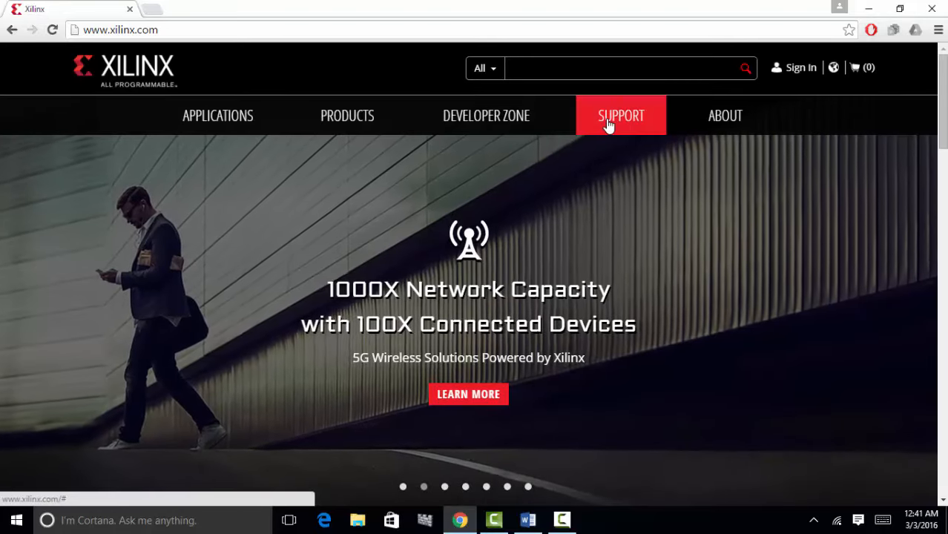
- Open the Downloads & Licensing page from the Xilinx SUPPORT menu
{"action": "left_click", "coordinate": [620, 125]}
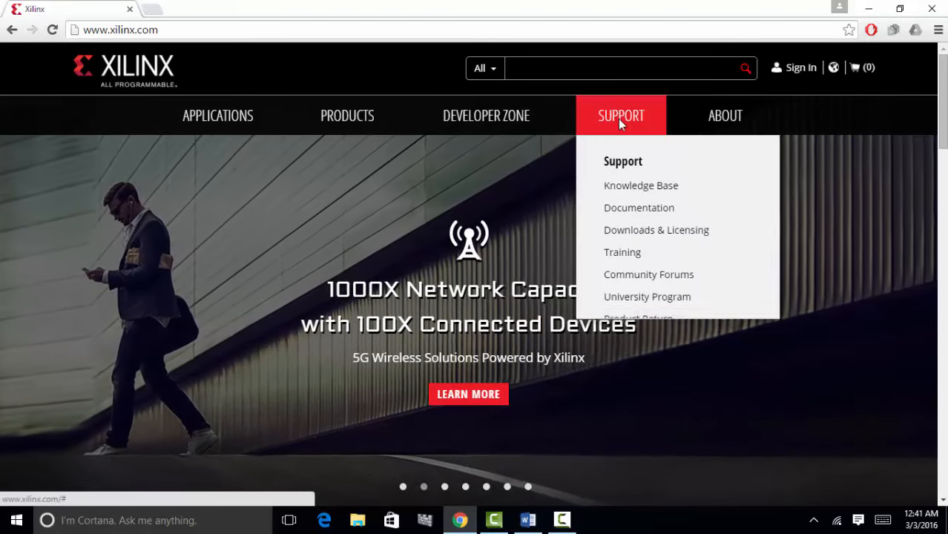
{"action": "left_click", "coordinate": [638, 235]}
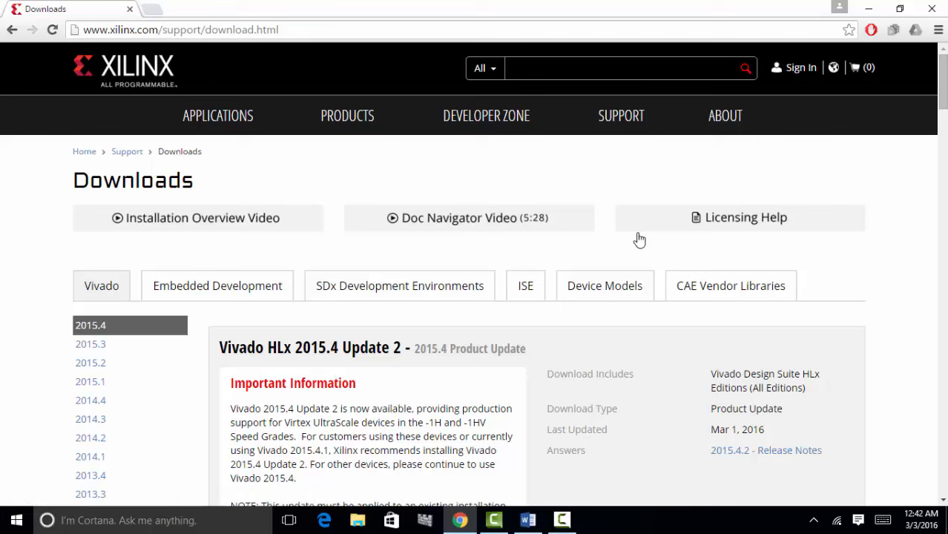
- Under the ISE downloads, start the ISE Design Suite 14.7 Full Installer for Windows download
{"action": "left_click", "coordinate": [525, 289]}
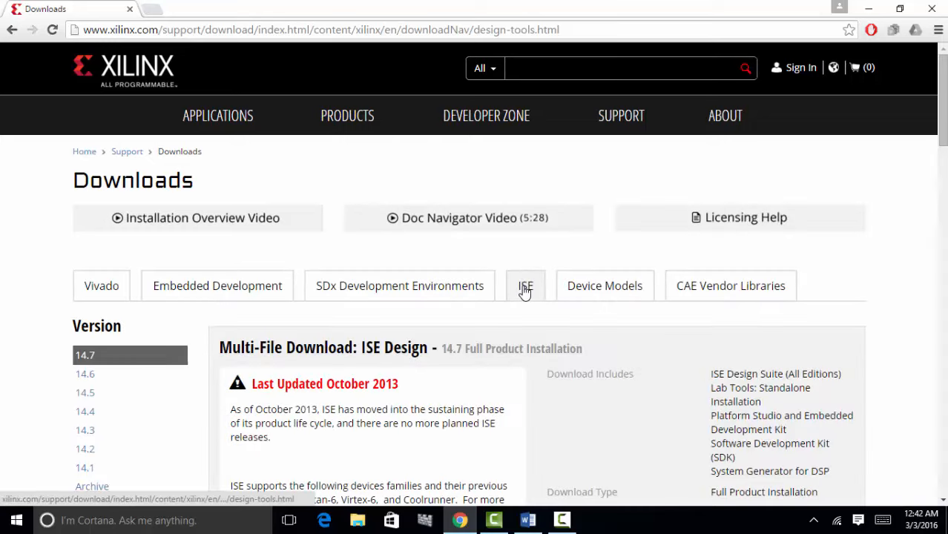
{"action": "scroll", "coordinate": [525, 292], "scroll_direction": "down", "scroll_amount": 2}
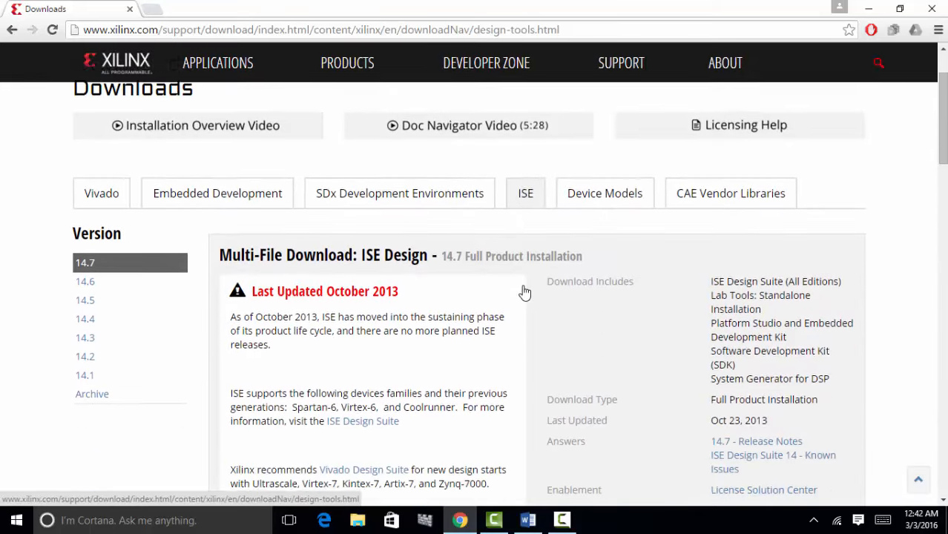
{"action": "scroll", "coordinate": [525, 292], "scroll_direction": "down", "scroll_amount": 2}
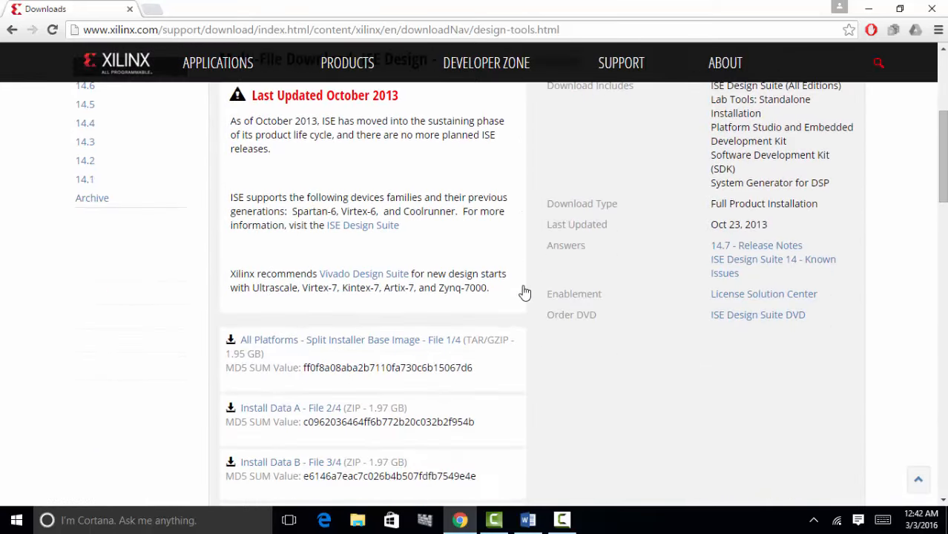
{"action": "scroll", "coordinate": [525, 291], "scroll_direction": "down", "scroll_amount": 4}
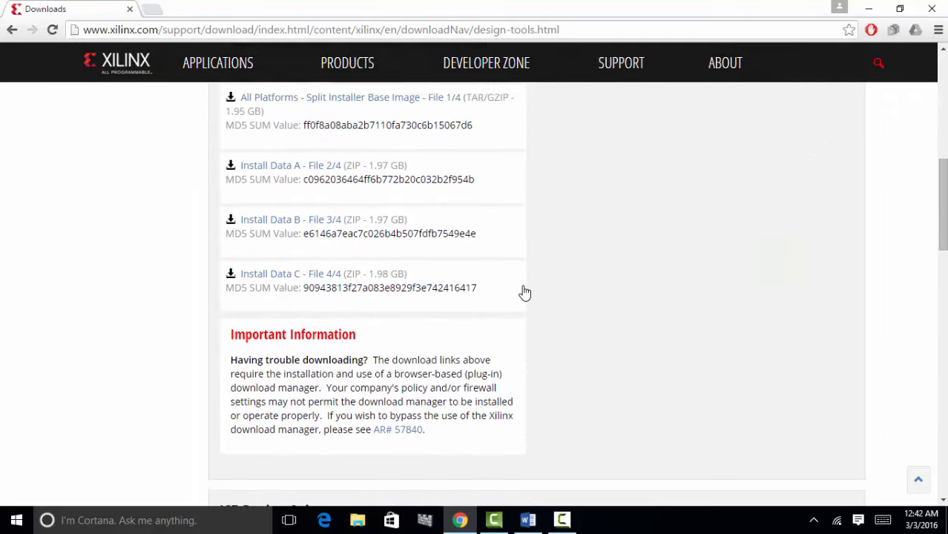
{"action": "scroll", "coordinate": [524, 291], "scroll_direction": "down", "scroll_amount": 4}
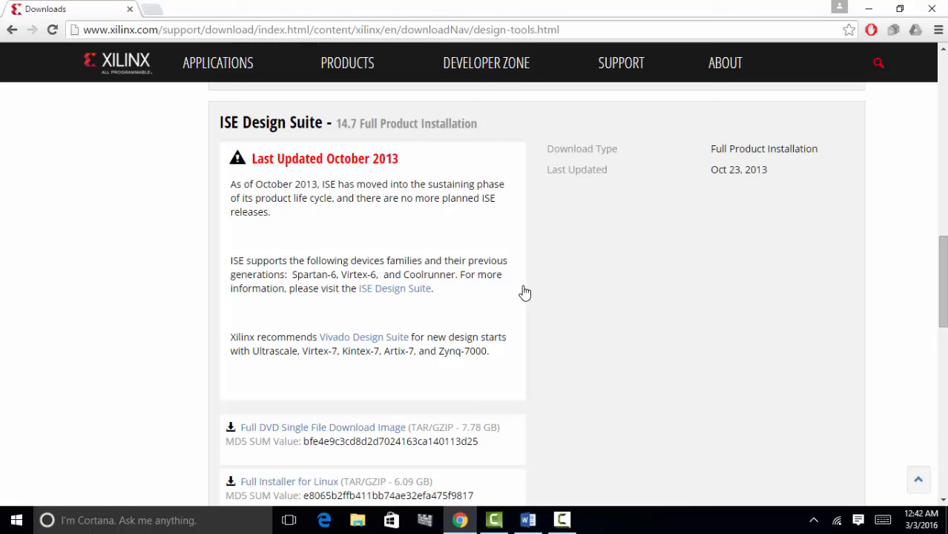
{"action": "scroll", "coordinate": [525, 291], "scroll_direction": "down", "scroll_amount": 3}
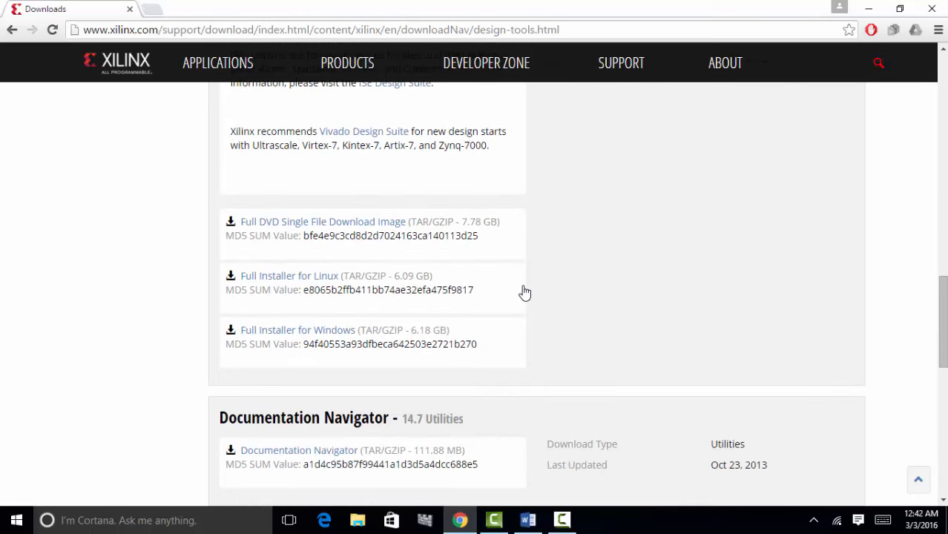
{"action": "left_click", "coordinate": [299, 336]}
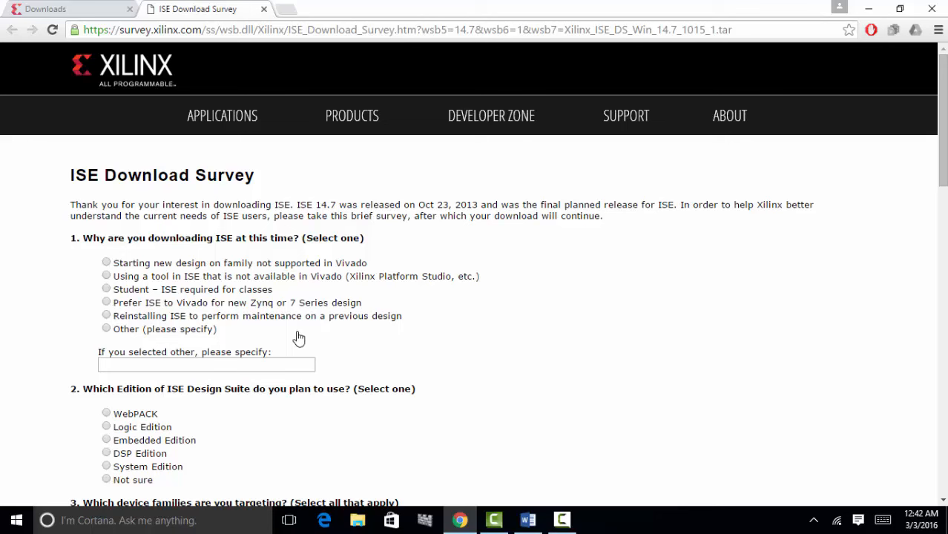
- Answer the survey as a student needing ISE for classes, using the WebPACK edition
{"action": "scroll", "coordinate": [299, 339], "scroll_direction": "down", "scroll_amount": 1}
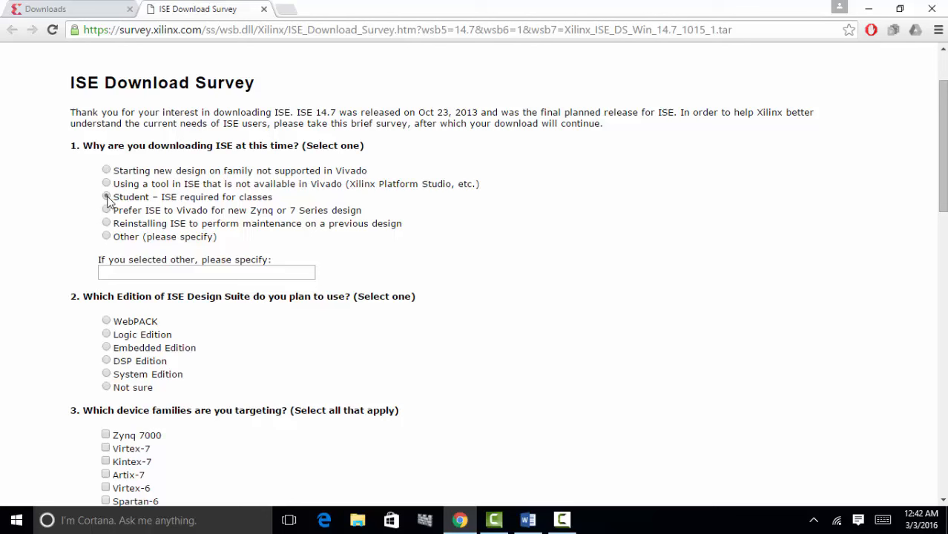
{"action": "left_click", "coordinate": [106, 197]}
{"action": "scroll", "coordinate": [357, 347], "scroll_direction": "down", "scroll_amount": 1}
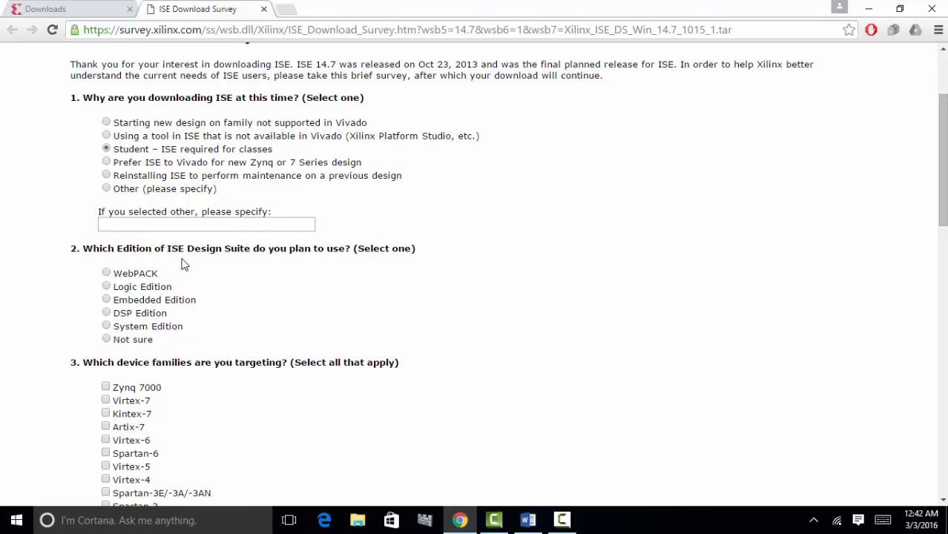
{"action": "left_click", "coordinate": [107, 274]}
{"action": "scroll", "coordinate": [482, 332], "scroll_direction": "up", "scroll_amount": 1}
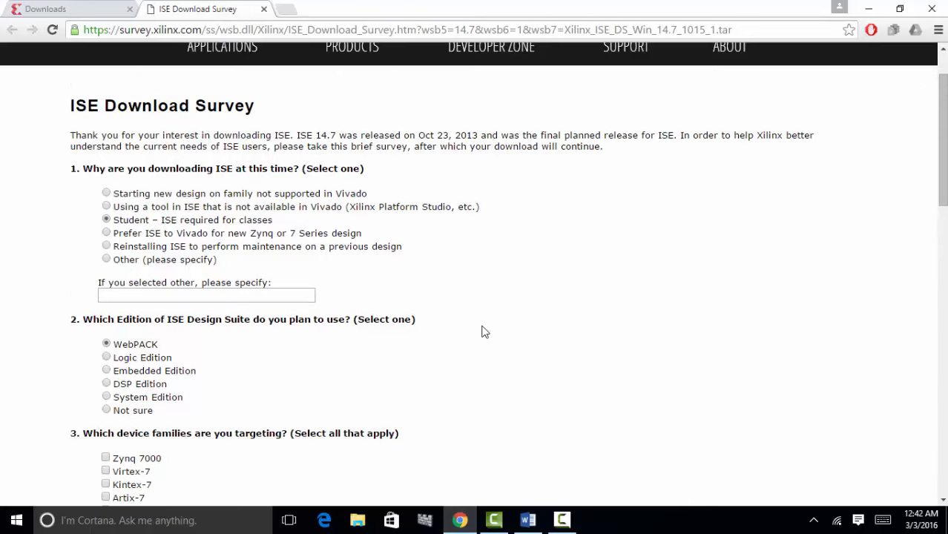
{"action": "scroll", "coordinate": [482, 332], "scroll_direction": "down", "scroll_amount": 3}
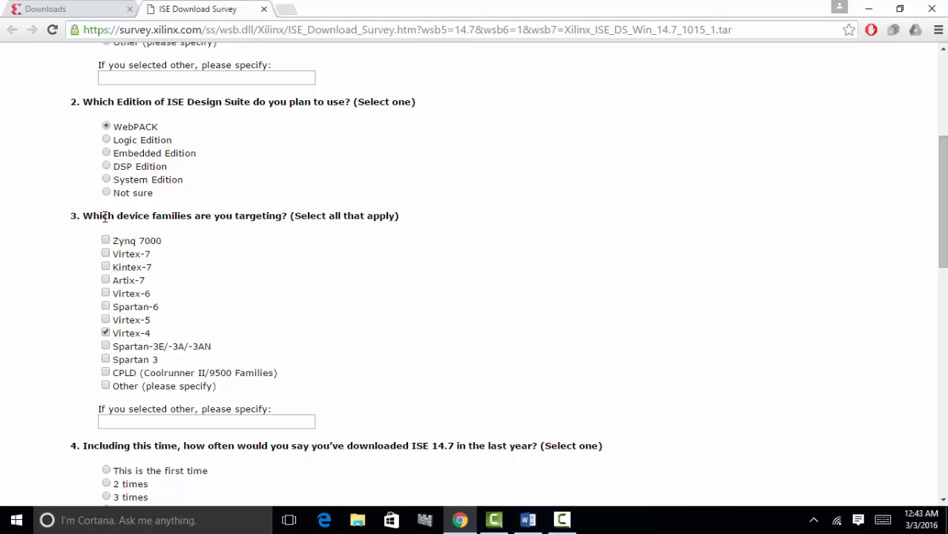
- Tick Virtex-7, Kintex-7, Artix-7, Virtex-6, Spartan-6, Virtex-5, Spartan-3E/-3A/-3AN and CPLD families
{"action": "left_click", "coordinate": [106, 254]}
{"action": "left_click", "coordinate": [106, 267]}
{"action": "left_click", "coordinate": [105, 281]}
{"action": "left_click", "coordinate": [106, 294]}
{"action": "left_click", "coordinate": [105, 306]}
{"action": "left_click", "coordinate": [106, 320]}
{"action": "left_click", "coordinate": [105, 347]}
{"action": "left_click", "coordinate": [106, 373]}
- Choose 3 downloads this year and submit with Continue with Download
{"action": "scroll", "coordinate": [376, 377], "scroll_direction": "down", "scroll_amount": 3}
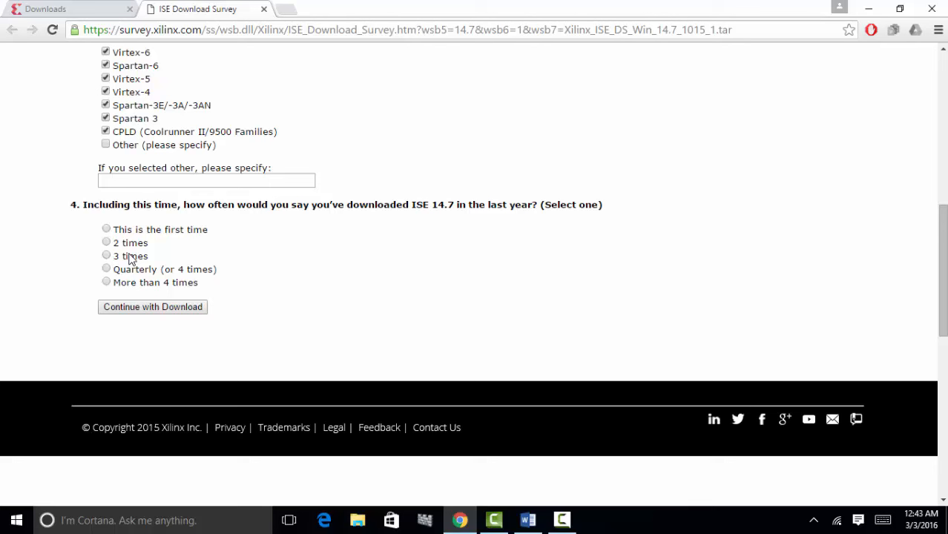
{"action": "left_click", "coordinate": [122, 258]}
{"action": "left_click", "coordinate": [187, 311]}
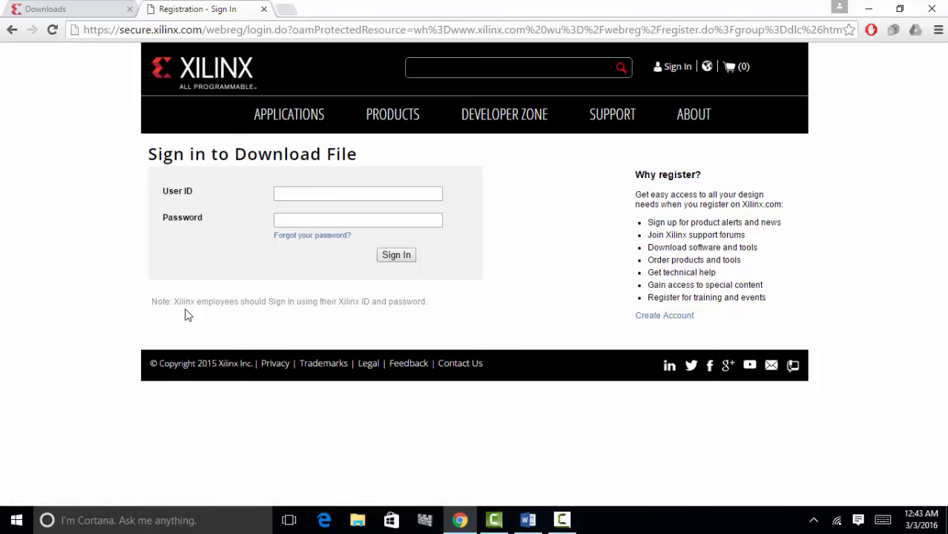
- Sign in with the autofilled saved user ID and the account password
{"action": "left_click", "coordinate": [298, 197]}
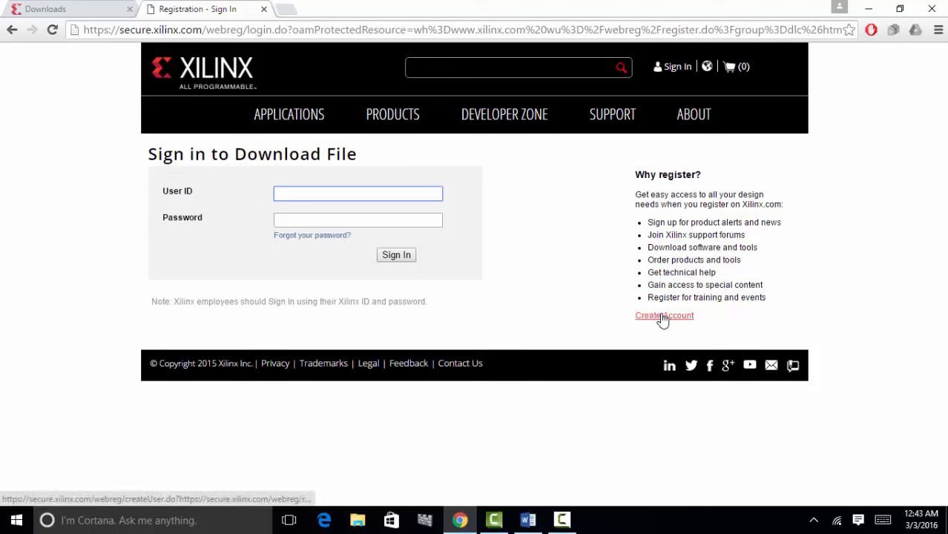
{"action": "left_click", "coordinate": [284, 194]}
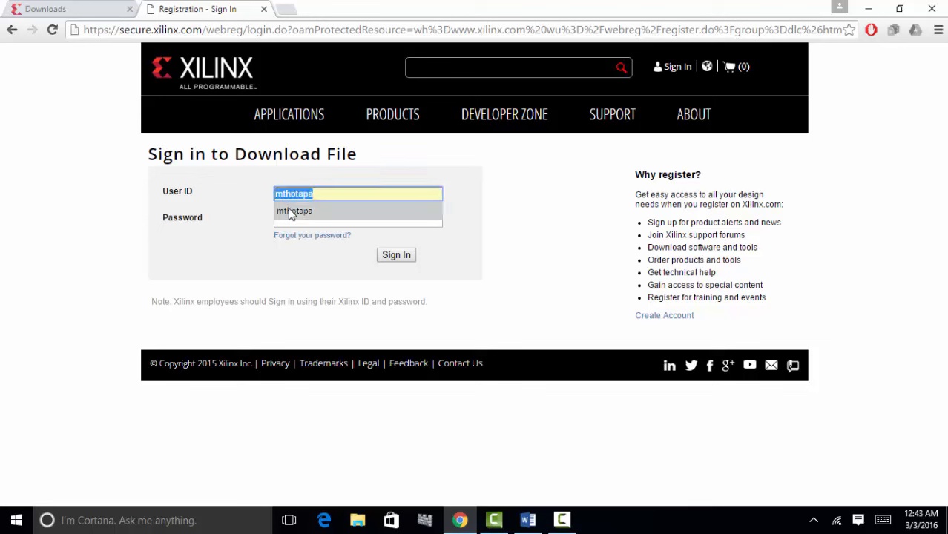
{"action": "left_click", "coordinate": [290, 213]}
{"action": "left_click", "coordinate": [289, 221]}
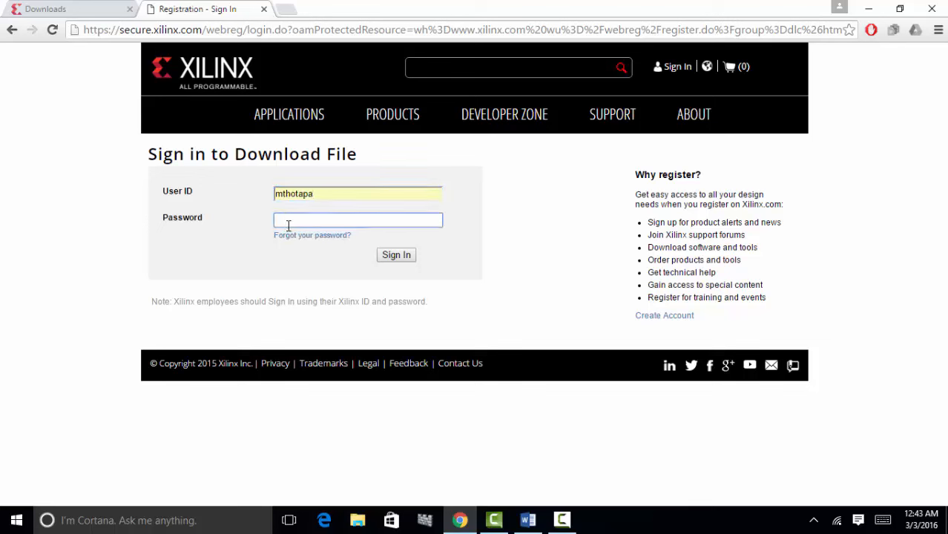
{"action": "type", "text": "**********"}
{"action": "left_click", "coordinate": [395, 259]}
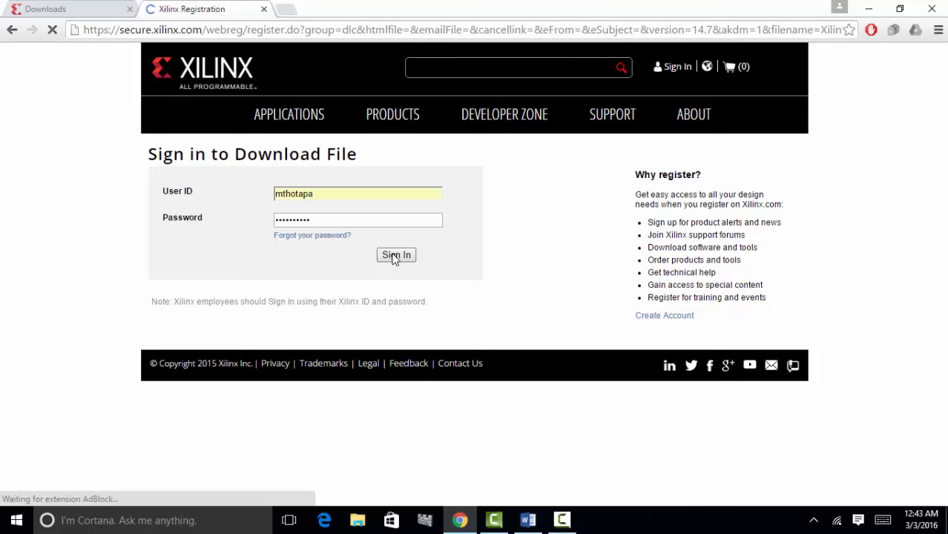
- Accept the pre-filled registration form to start the 6.2 GB ISE installer download
{"action": "scroll", "coordinate": [394, 258], "scroll_direction": "down", "scroll_amount": 3}
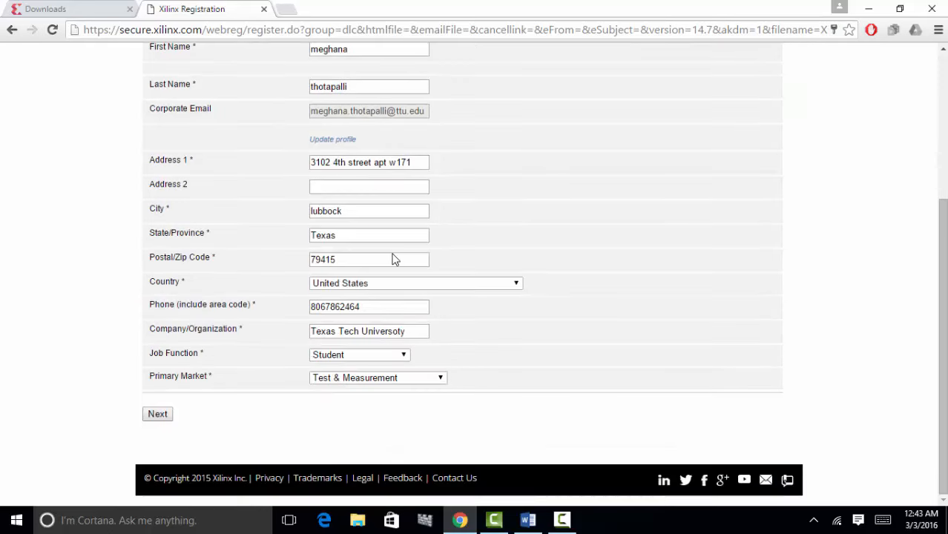
{"action": "left_click", "coordinate": [155, 416]}
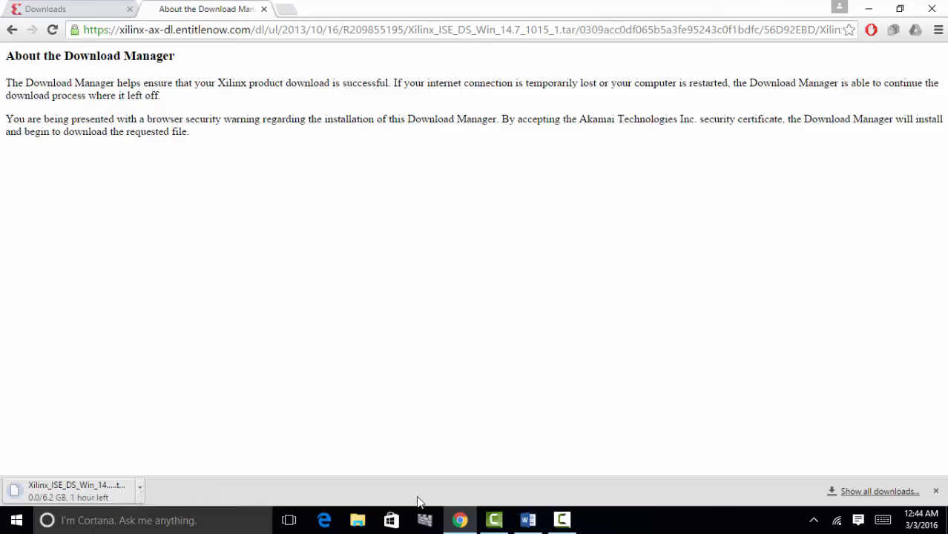
- Bring up the Downloads folder listing Xilinx_ISE_DS_Win_14.7_1015_1.tar while the download continues
{"action": "mouse_move", "coordinate": [564, 523]}
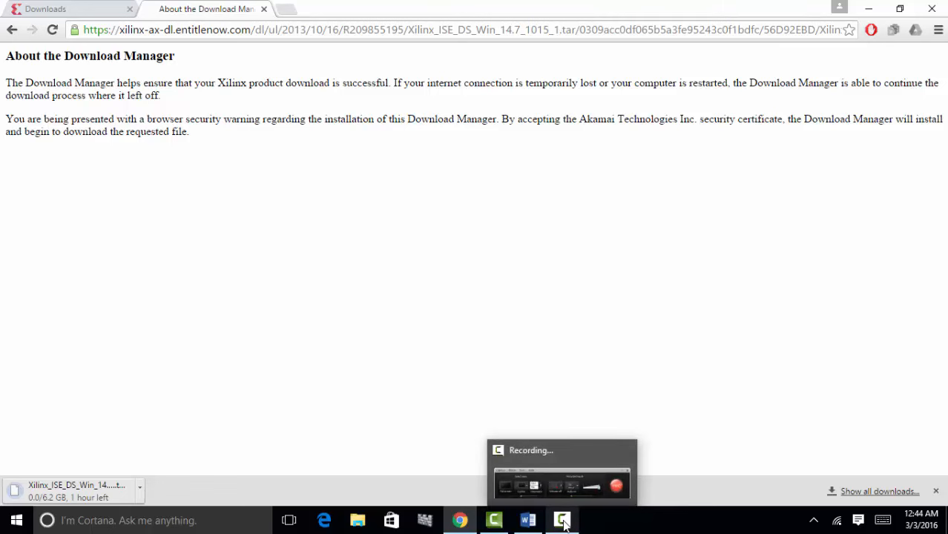
{"action": "left_click", "coordinate": [564, 523]}
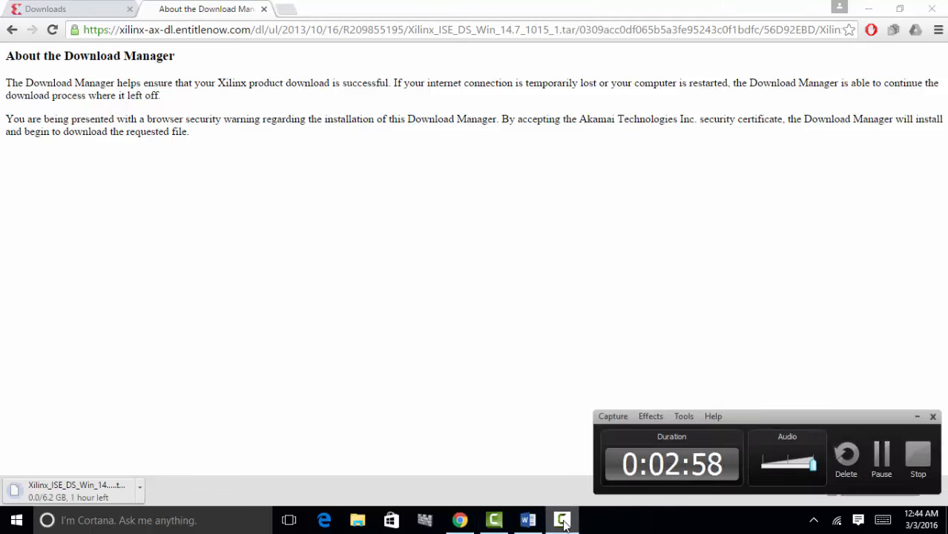
{"action": "left_click", "coordinate": [883, 460]}
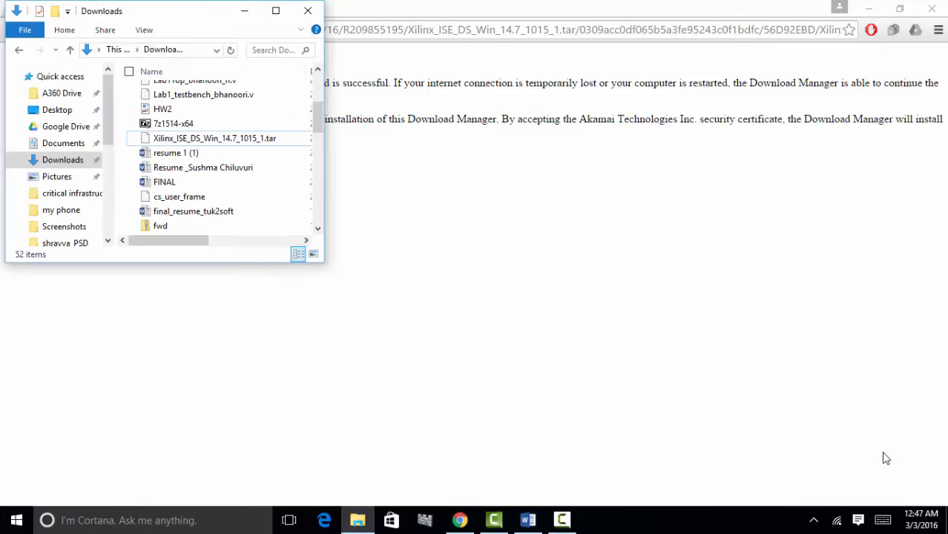
{"action": "left_click", "coordinate": [230, 143]}
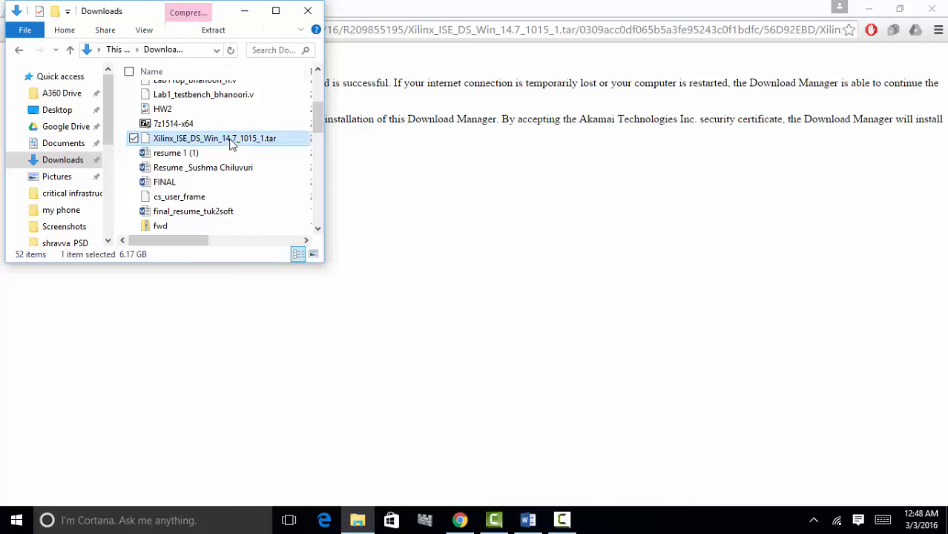
{"action": "right_click", "coordinate": [231, 143]}
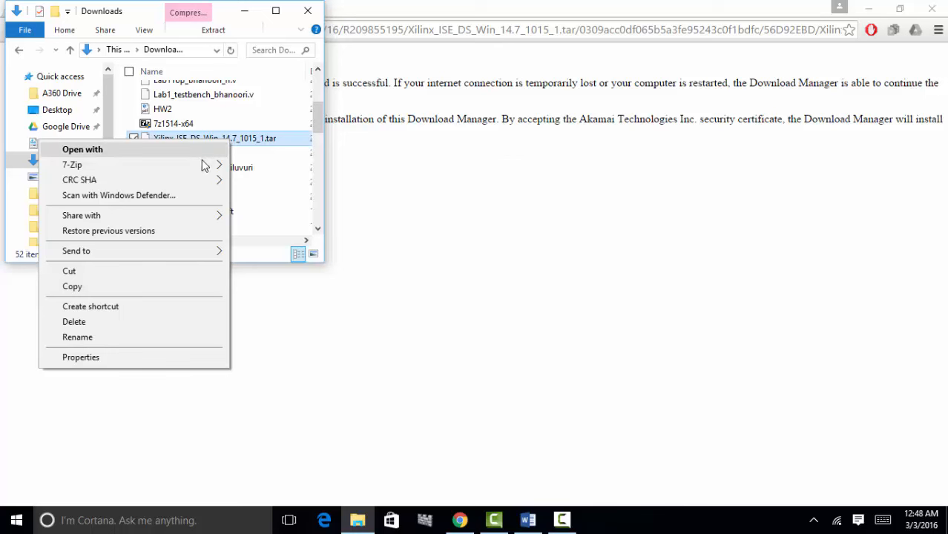
{"action": "mouse_move", "coordinate": [203, 167]}
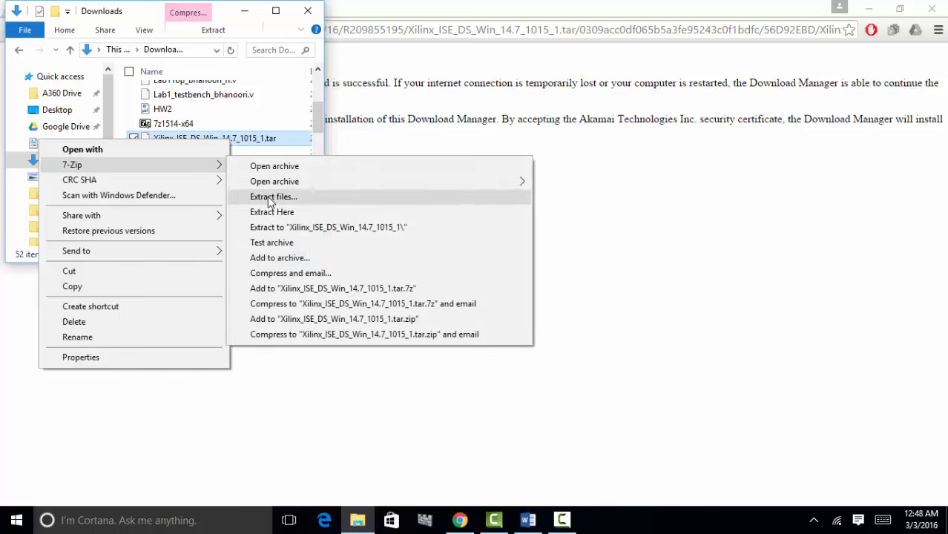
{"action": "left_click", "coordinate": [290, 211]}
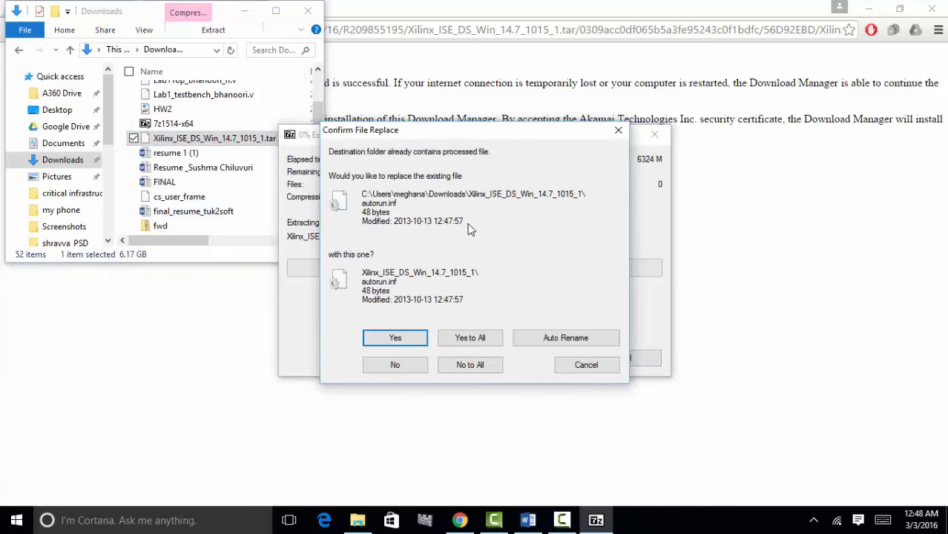
{"action": "left_click", "coordinate": [576, 365]}
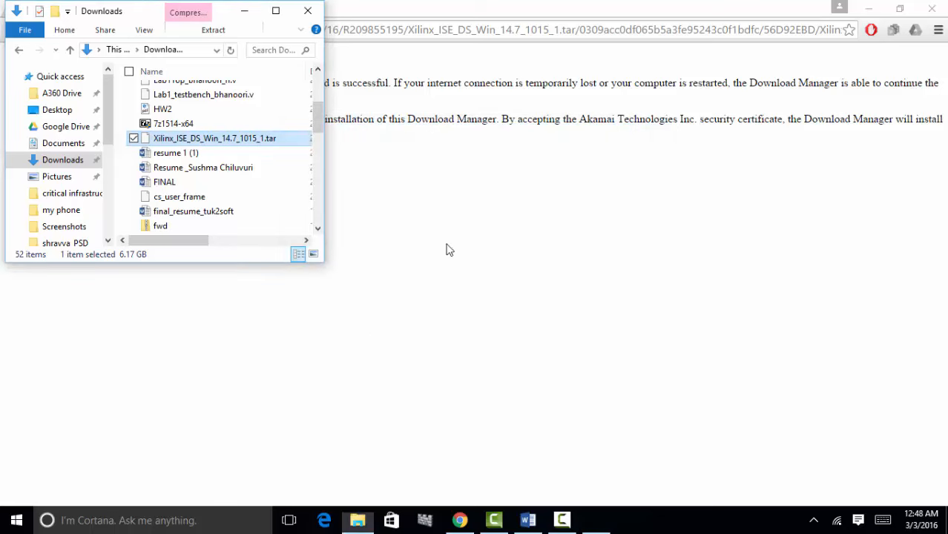
- Open 7-Zip Extract files for the tar and create a new folder on the Desktop
{"action": "right_click", "coordinate": [188, 141]}
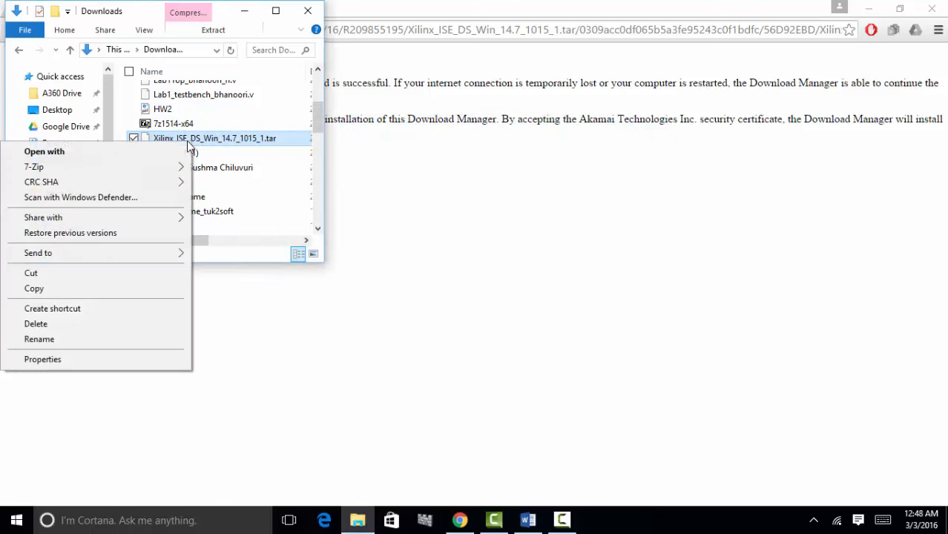
{"action": "mouse_move", "coordinate": [146, 171]}
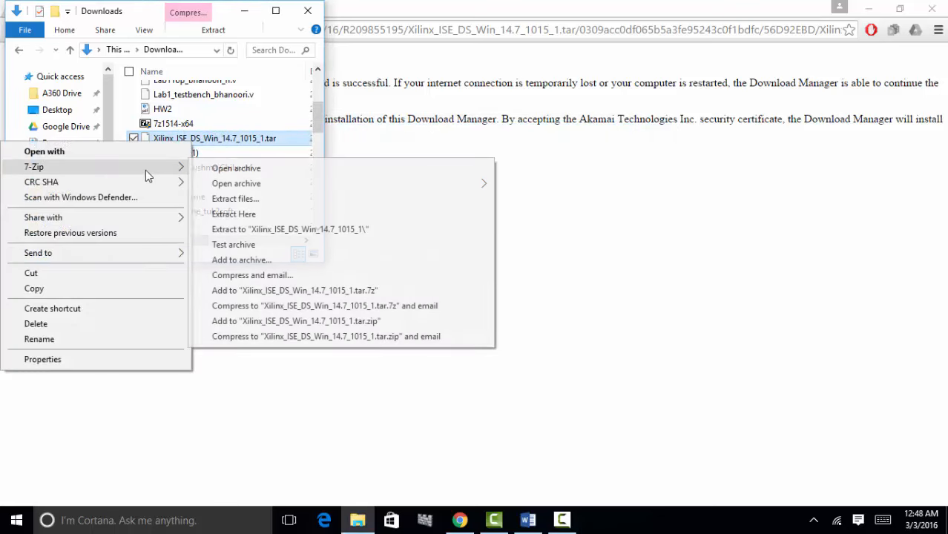
{"action": "left_click", "coordinate": [241, 199]}
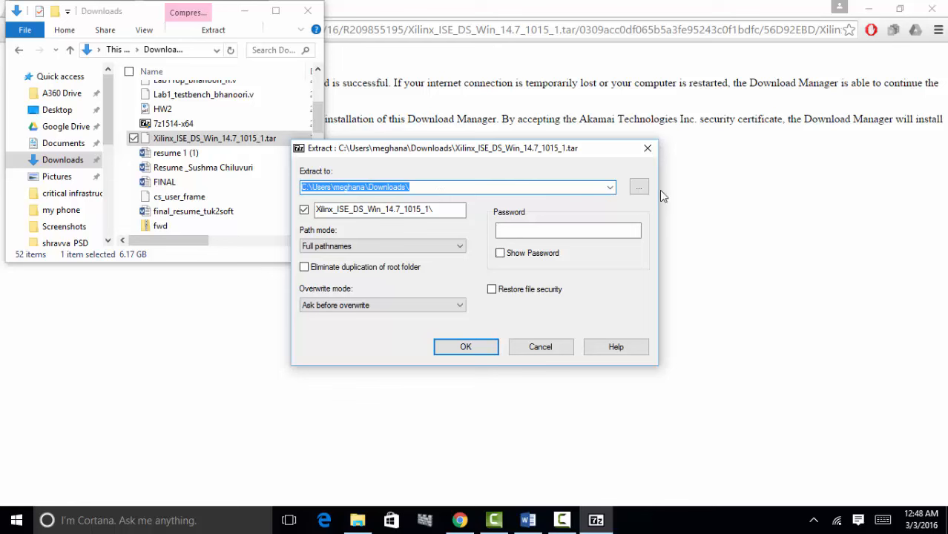
{"action": "left_click", "coordinate": [640, 189]}
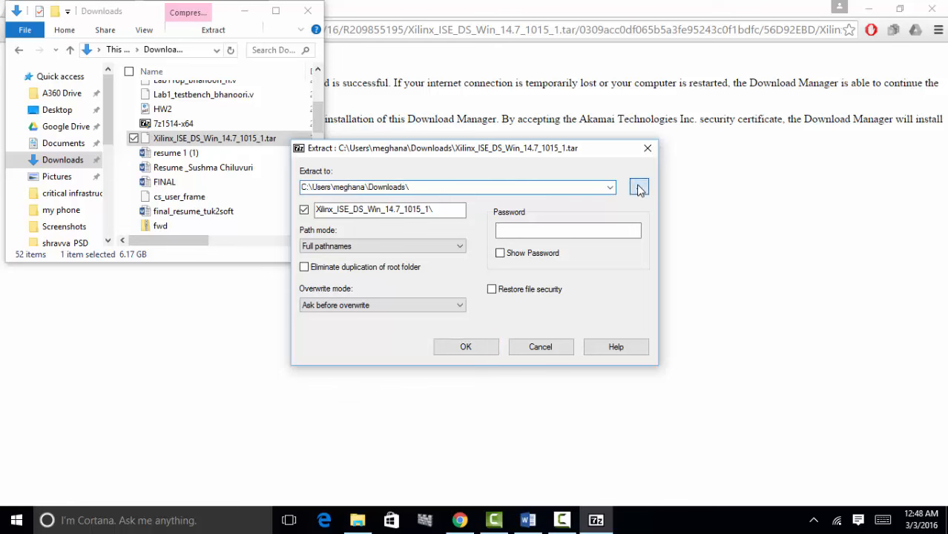
{"action": "left_click", "coordinate": [444, 278]}
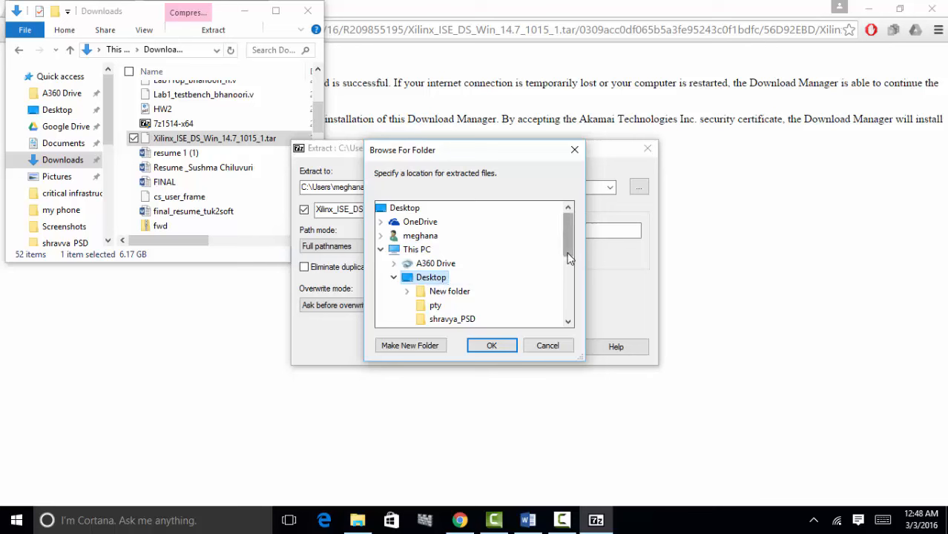
{"action": "left_click", "coordinate": [410, 346]}
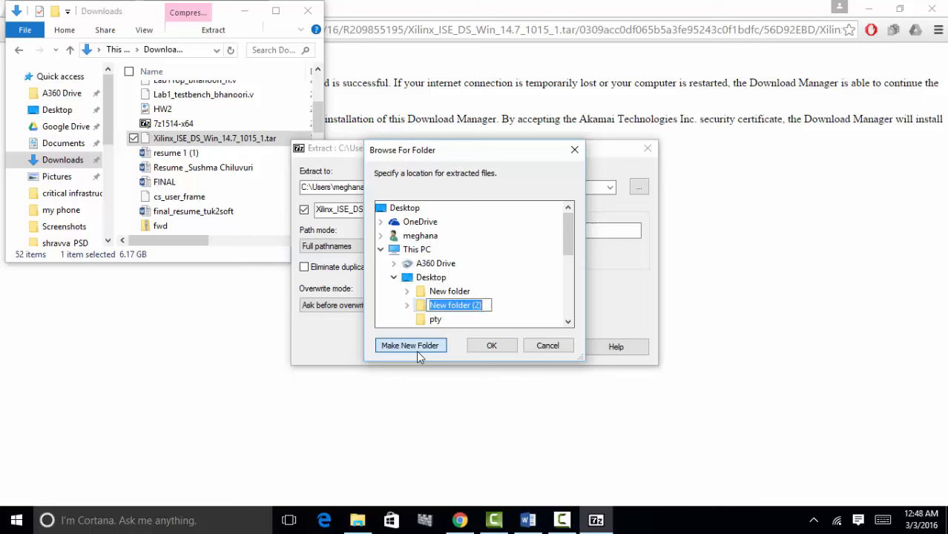
{"action": "left_click", "coordinate": [464, 306]}
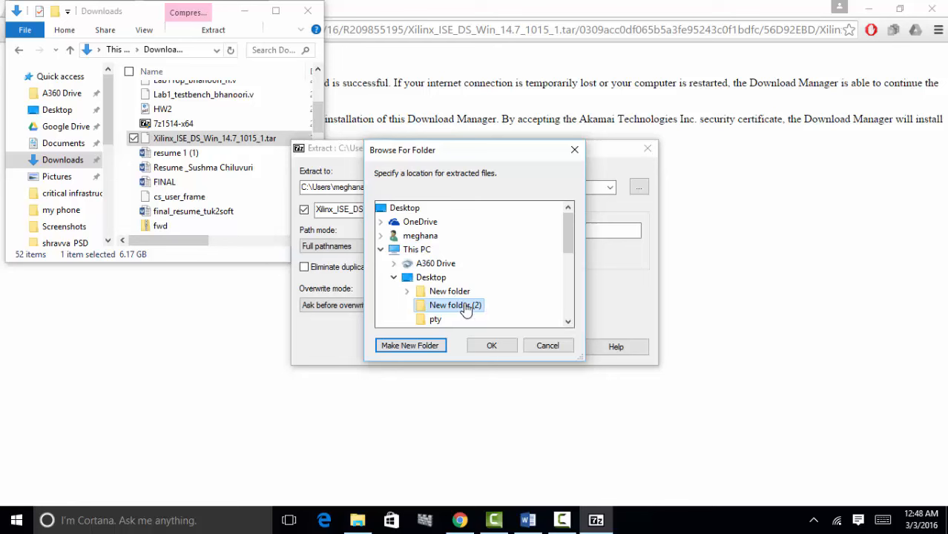
- Attempt renaming the folder 'xilinx', then confirm New folder (2) and start extracting
{"action": "right_click", "coordinate": [465, 306]}
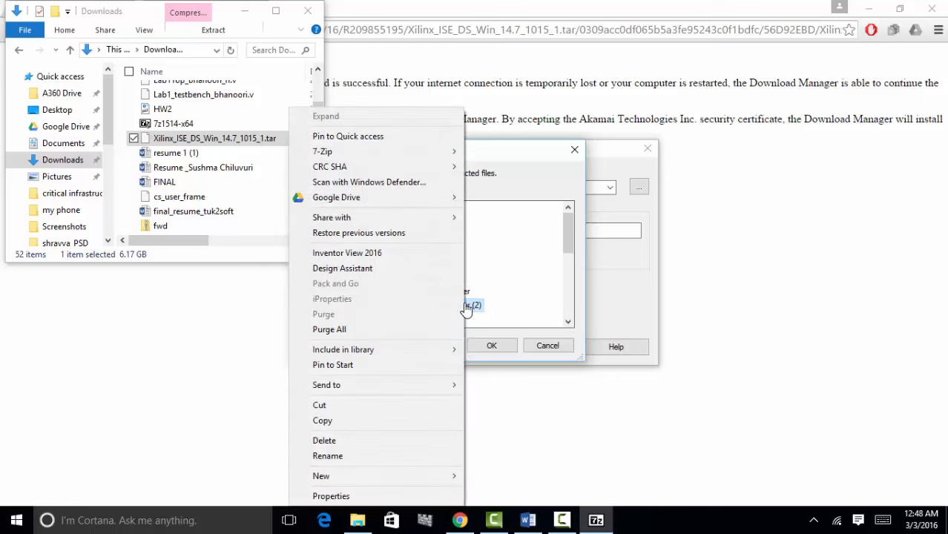
{"action": "left_click", "coordinate": [360, 461]}
{"action": "type", "text": "xili"}
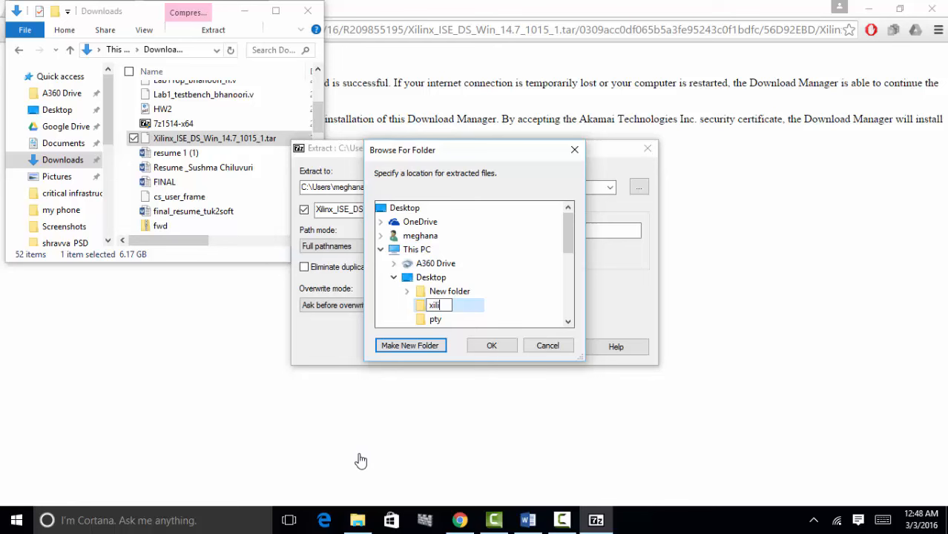
{"action": "type", "text": "nx"}
{"action": "left_click", "coordinate": [490, 347]}
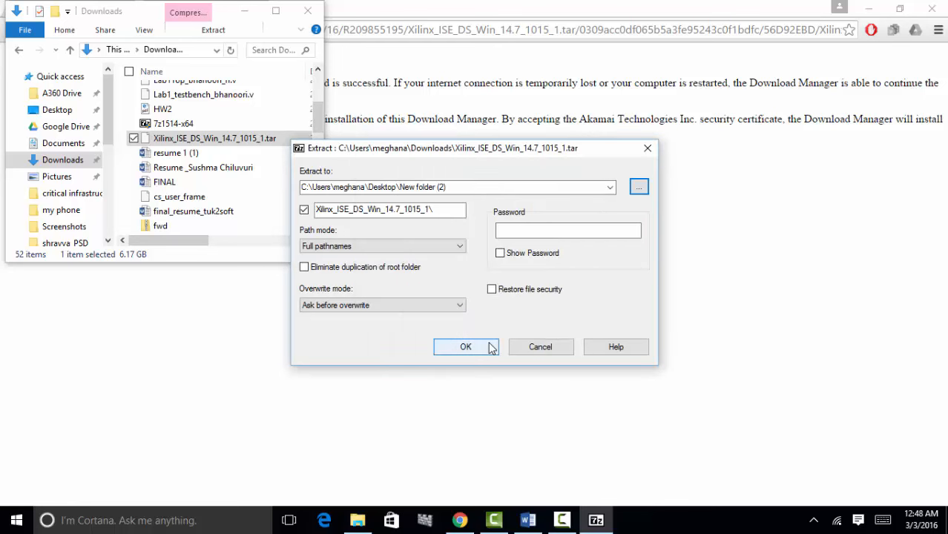
{"action": "left_click", "coordinate": [466, 346]}
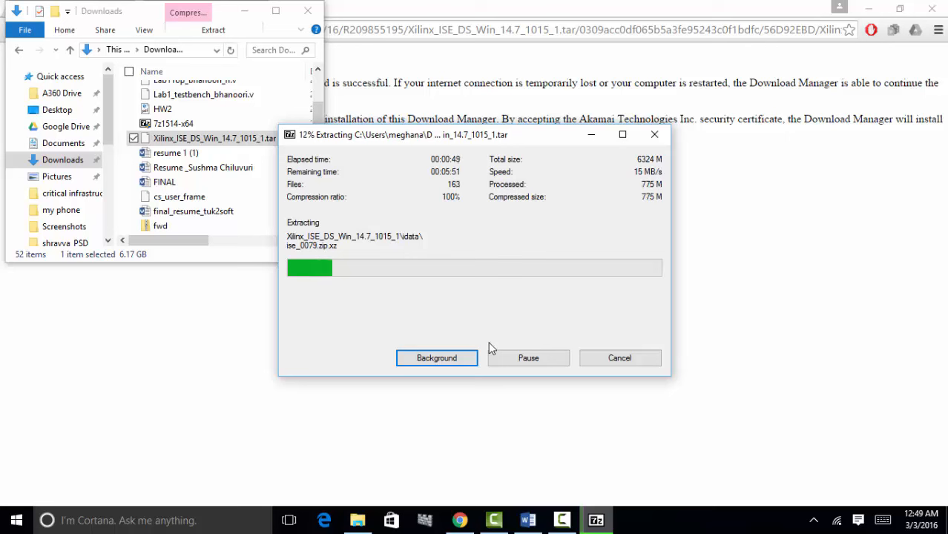
- Wait for the 7-Zip extraction to complete, then minimize the Downloads folder window
{"action": "mouse_move", "coordinate": [565, 518]}
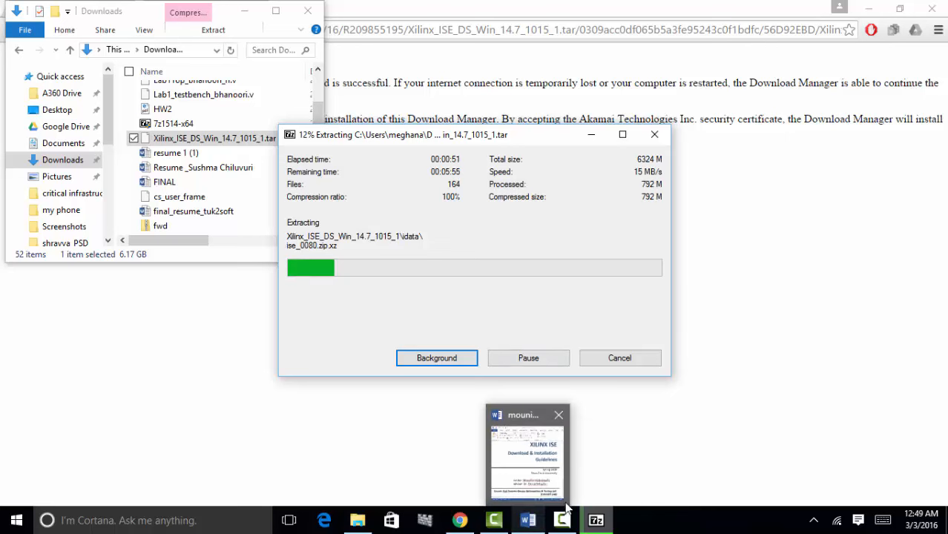
{"action": "left_click", "coordinate": [565, 519]}
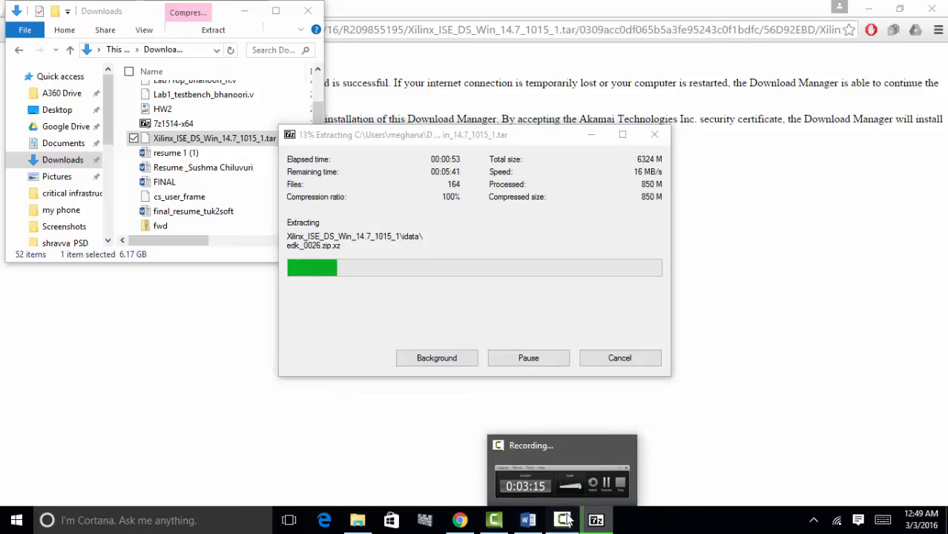
{"action": "left_click", "coordinate": [884, 458]}
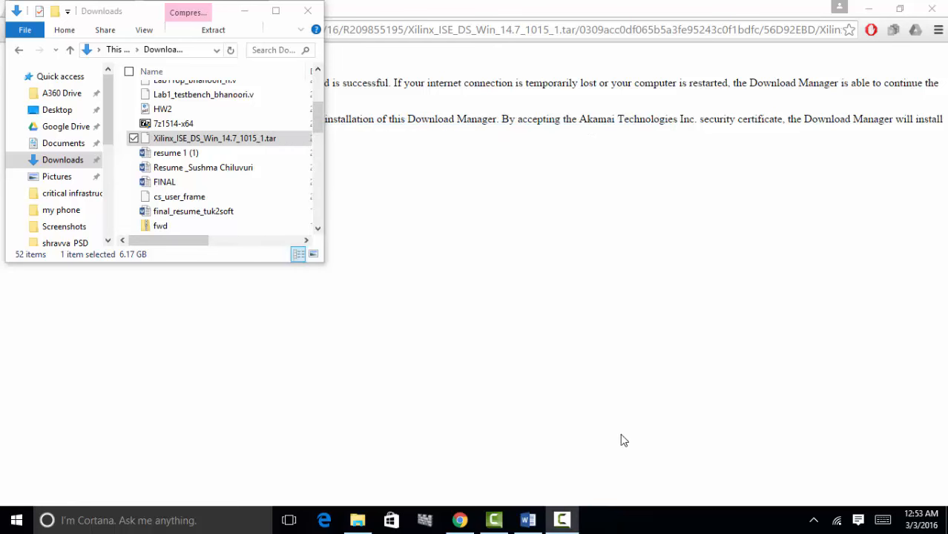
{"action": "left_click", "coordinate": [244, 10]}
- Clear the desktop of Chrome and Word, open the xilinx folder, and close it as empty
{"action": "left_click", "coordinate": [872, 10]}
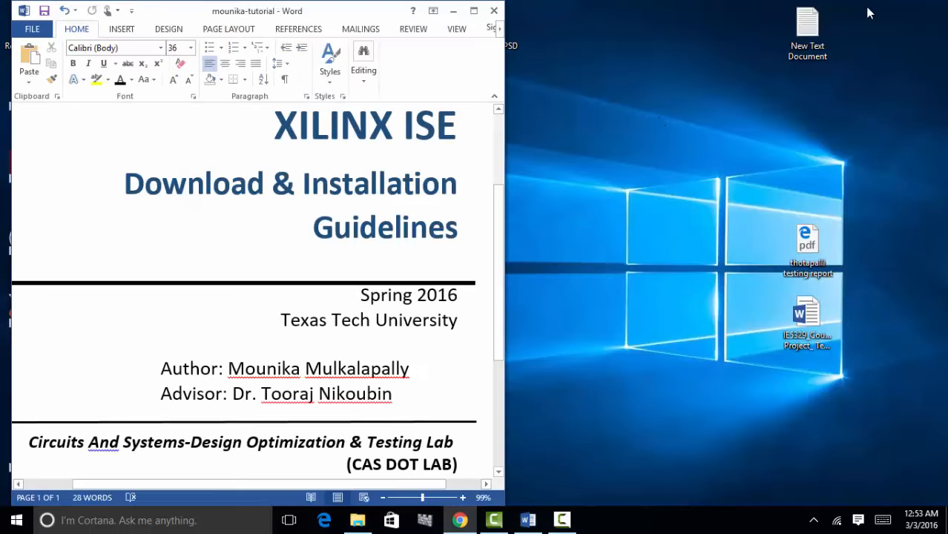
{"action": "left_click", "coordinate": [452, 13]}
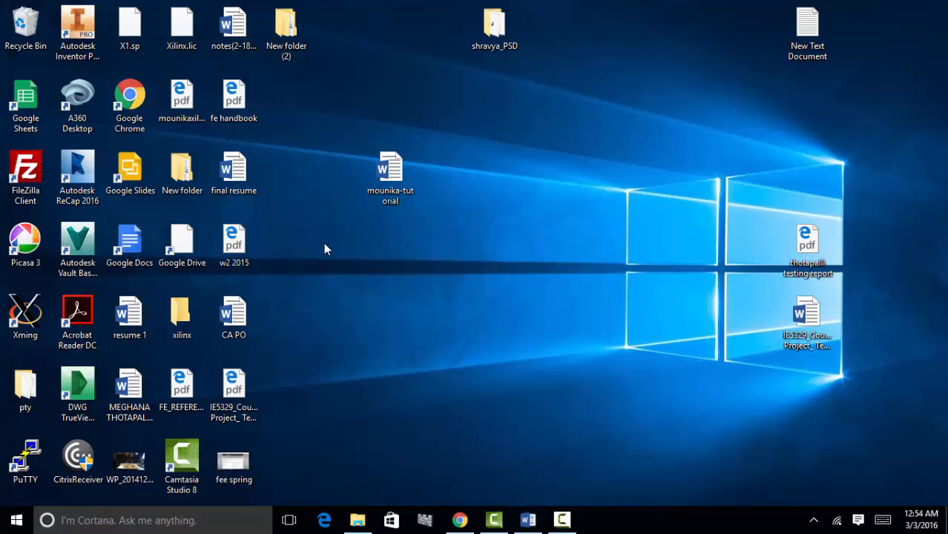
{"action": "left_click", "coordinate": [179, 315]}
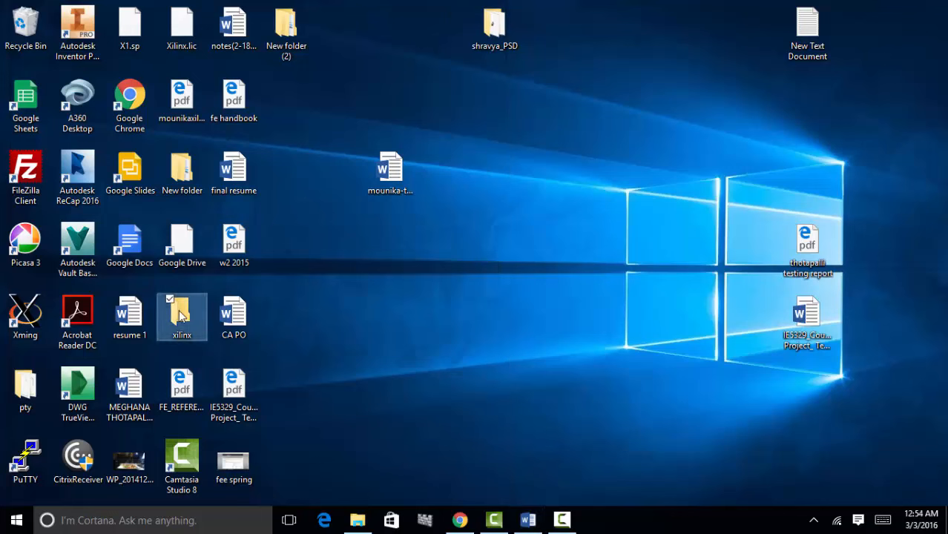
{"action": "double_click", "coordinate": [179, 312]}
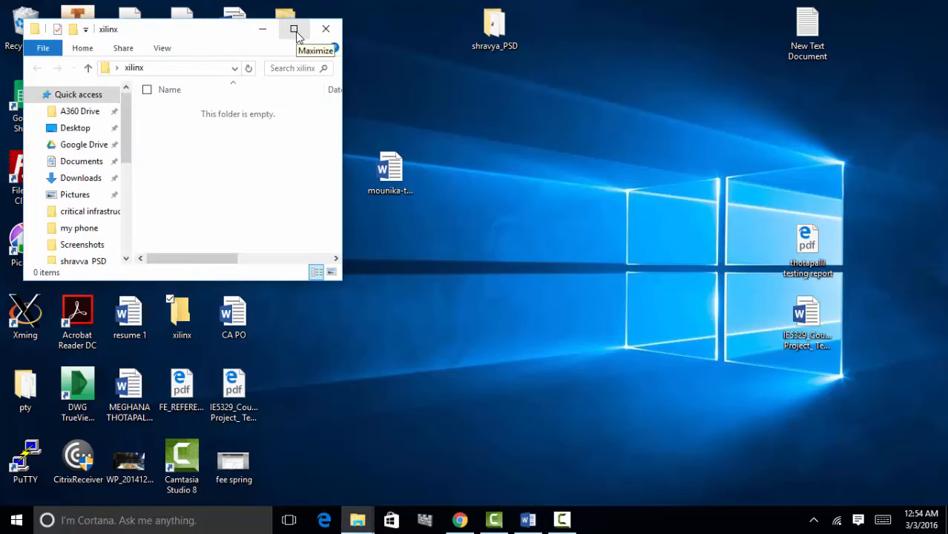
{"action": "left_click", "coordinate": [294, 33]}
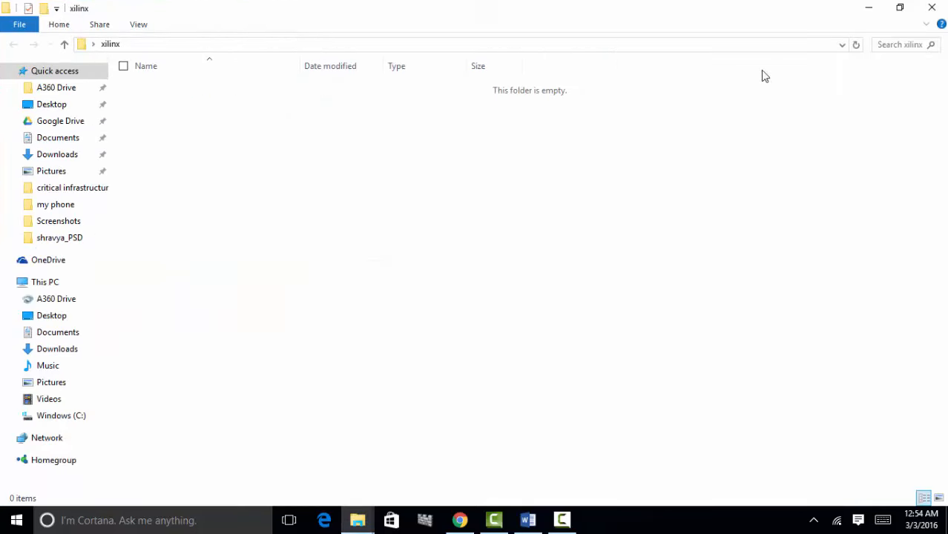
{"action": "left_click", "coordinate": [931, 8]}
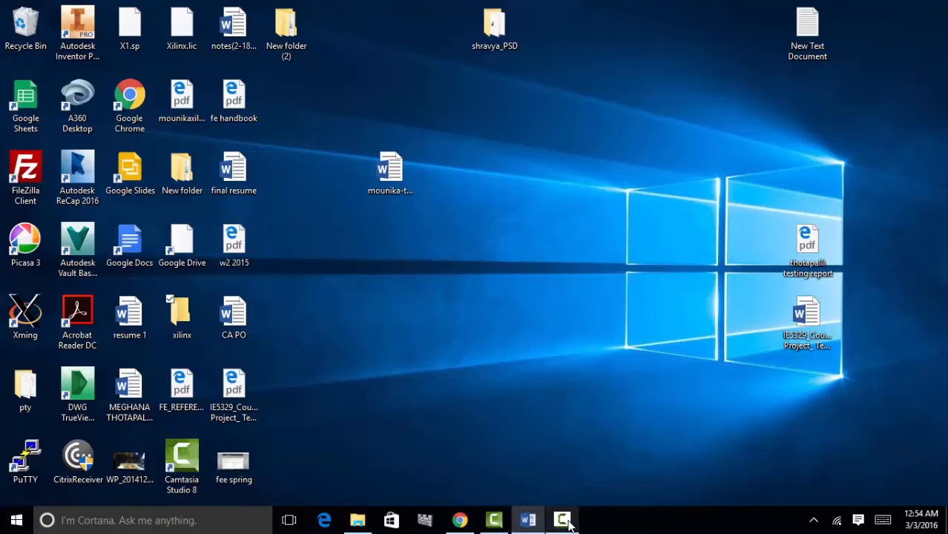
- Open New folder (2) and the nested Xilinx_ISE_DS_Win_14.7_1015_1 folders to show xsetup
{"action": "left_click", "coordinate": [566, 523]}
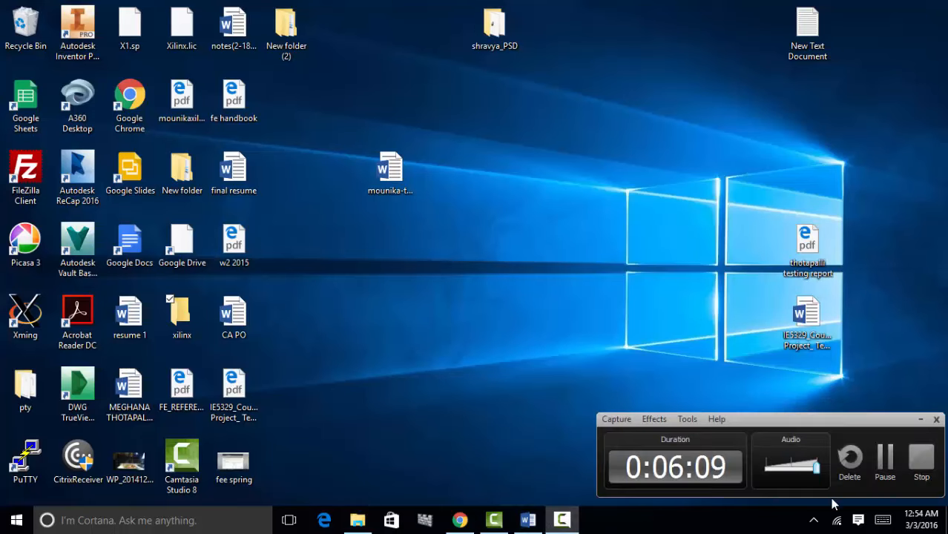
{"action": "left_click", "coordinate": [887, 464]}
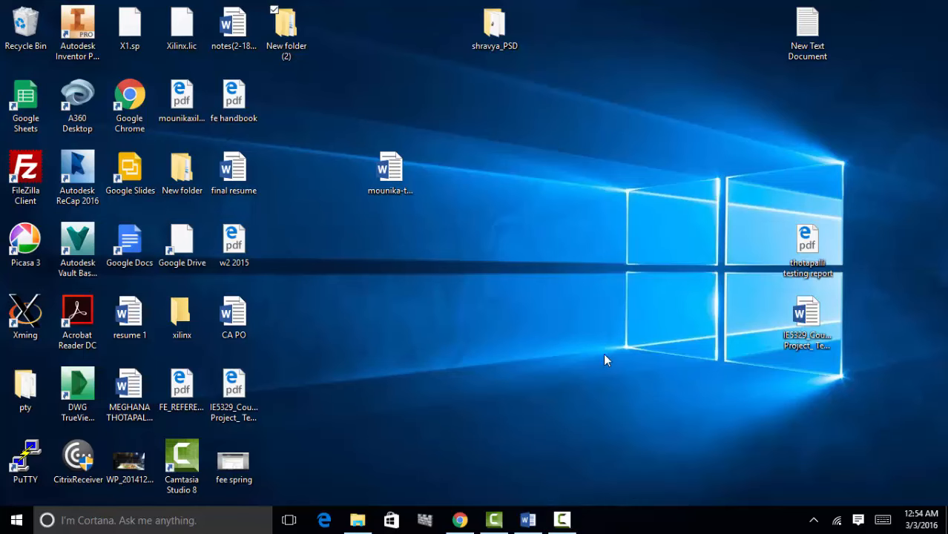
{"action": "double_click", "coordinate": [285, 25]}
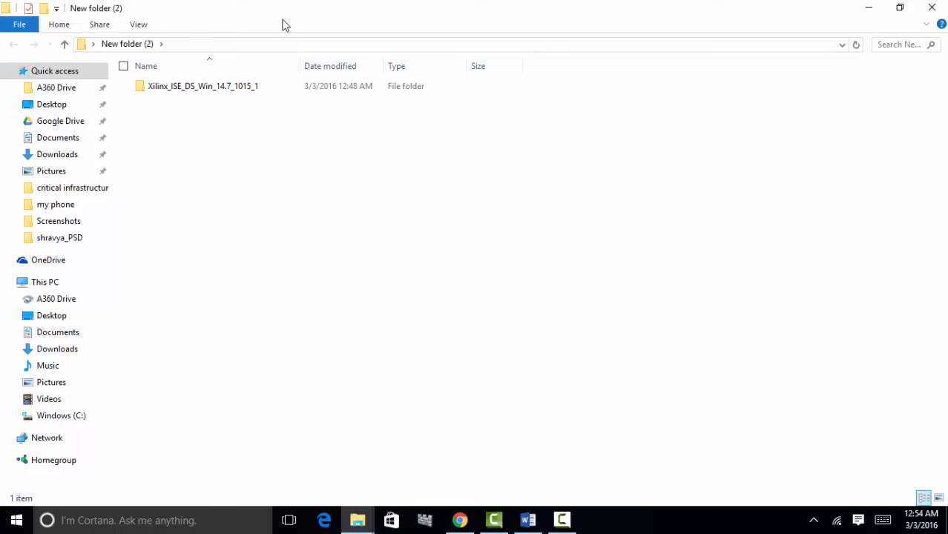
{"action": "double_click", "coordinate": [209, 94]}
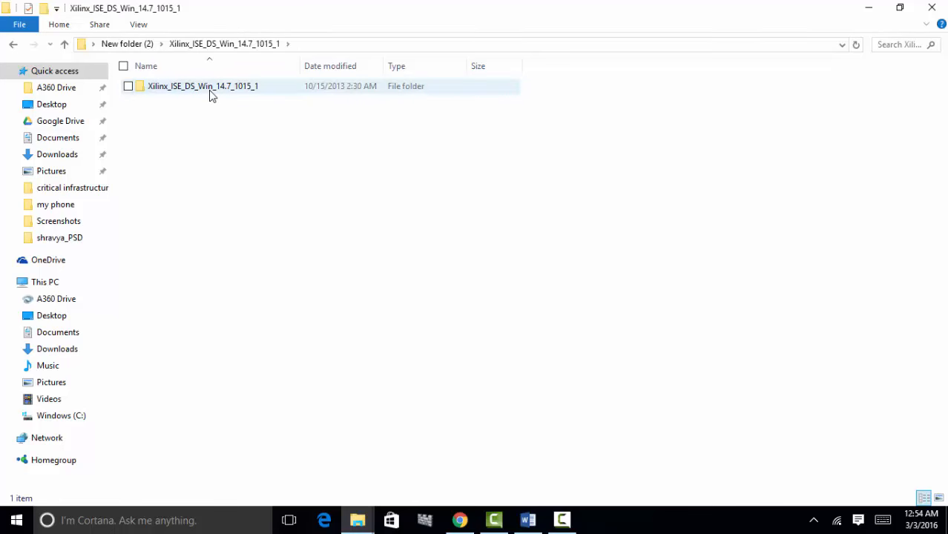
{"action": "double_click", "coordinate": [209, 87]}
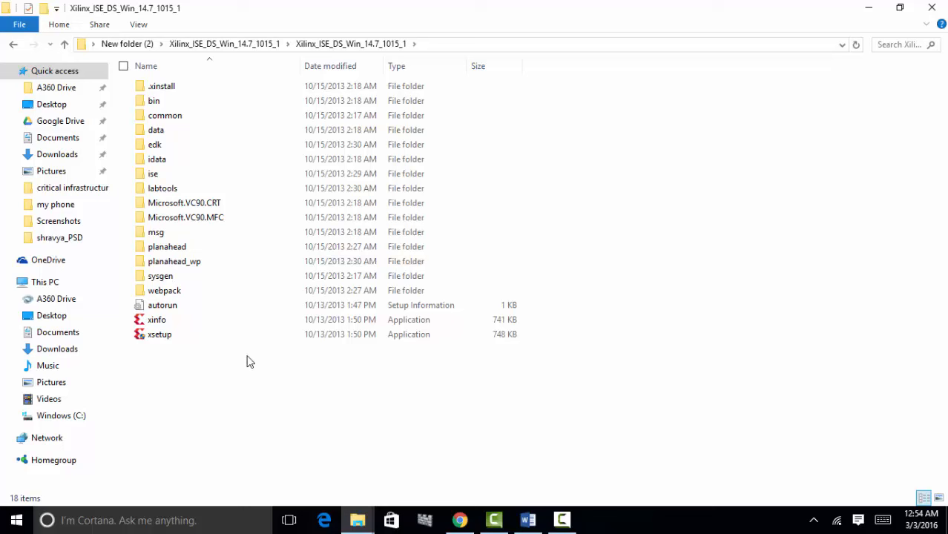
- Launch xsetup and accept both license agreements, including the WebTalk terms
{"action": "left_click", "coordinate": [226, 342]}
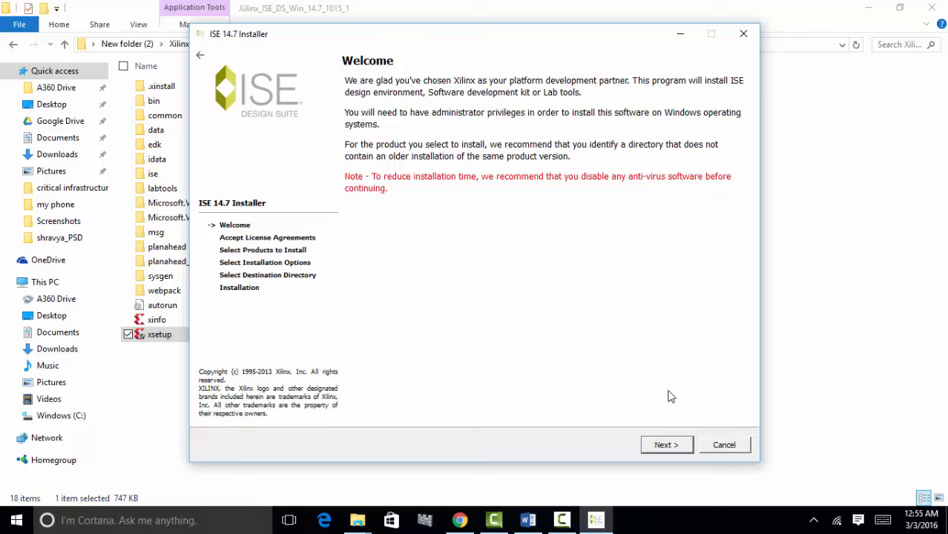
{"action": "left_click", "coordinate": [664, 444]}
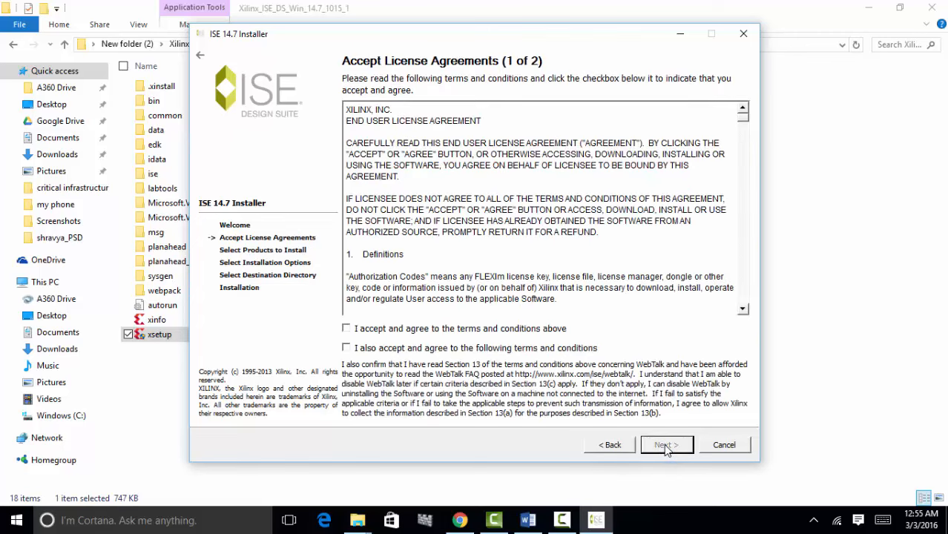
{"action": "left_click", "coordinate": [346, 348]}
{"action": "left_click", "coordinate": [666, 445]}
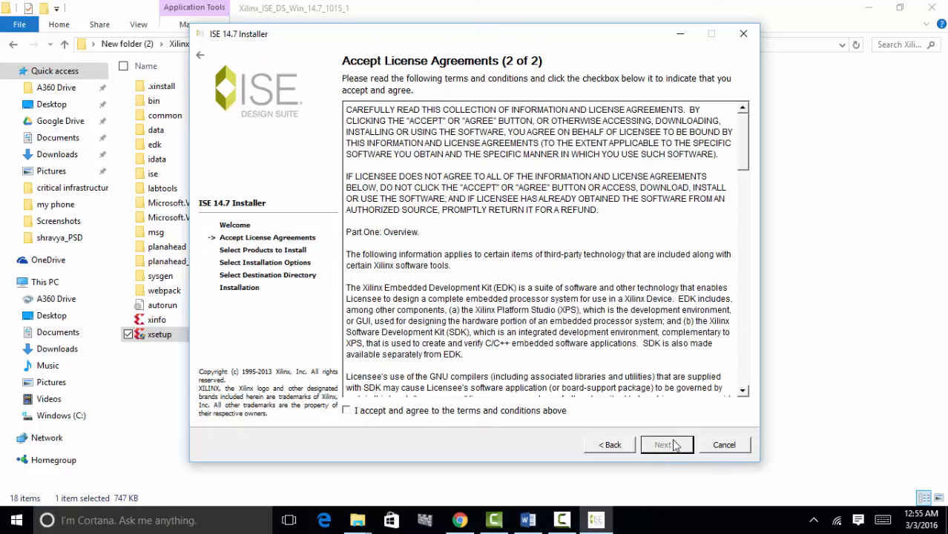
{"action": "left_click", "coordinate": [346, 413]}
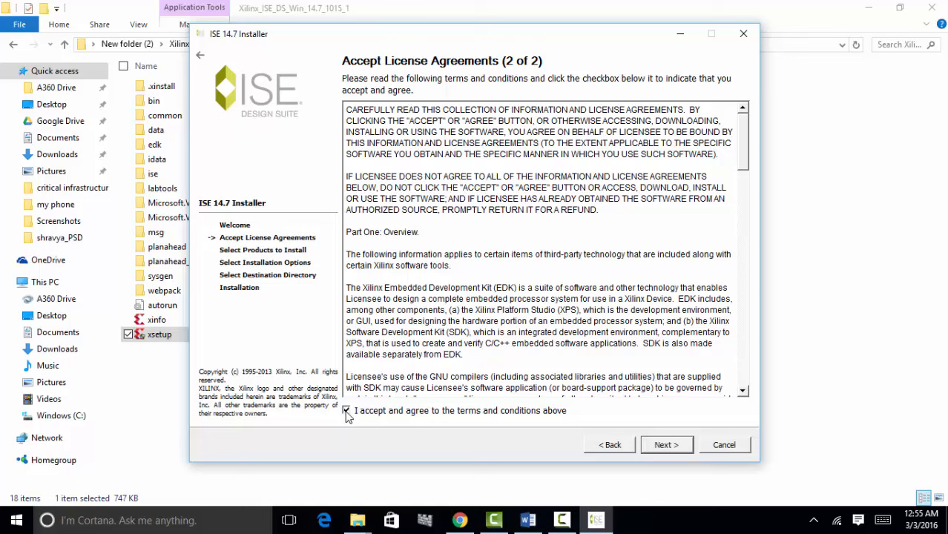
{"action": "left_click", "coordinate": [665, 445]}
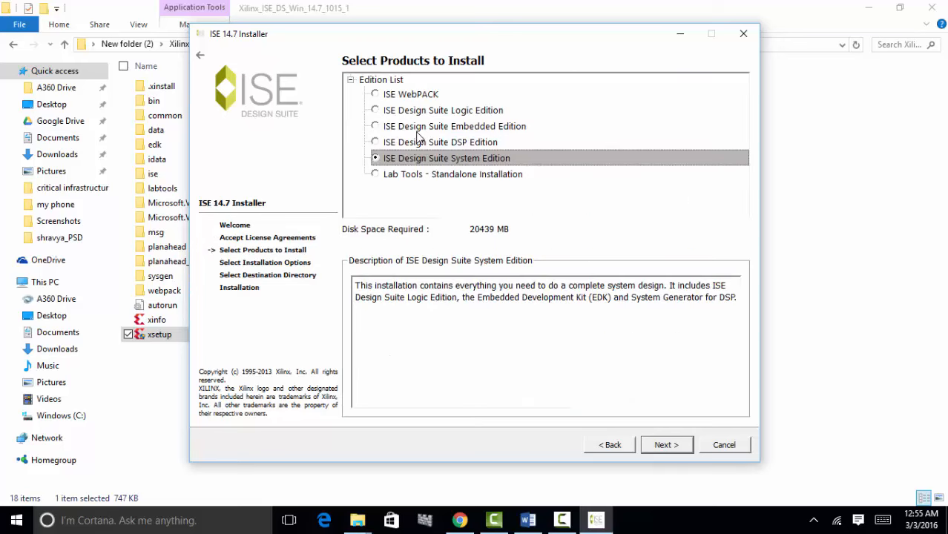
- Choose ISE WebPACK, keep default options and C:\Xilinx destination to reach the summary
{"action": "left_click", "coordinate": [375, 95]}
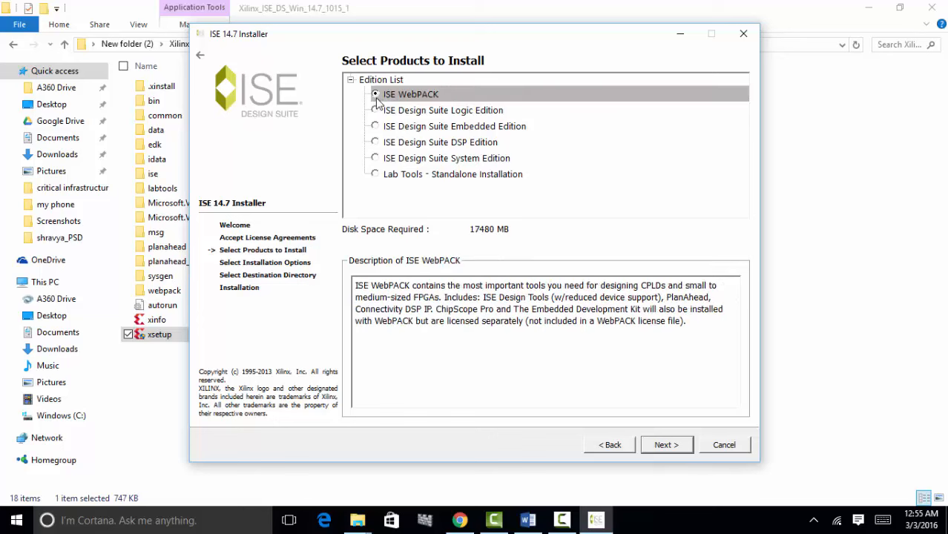
{"action": "left_click", "coordinate": [664, 446]}
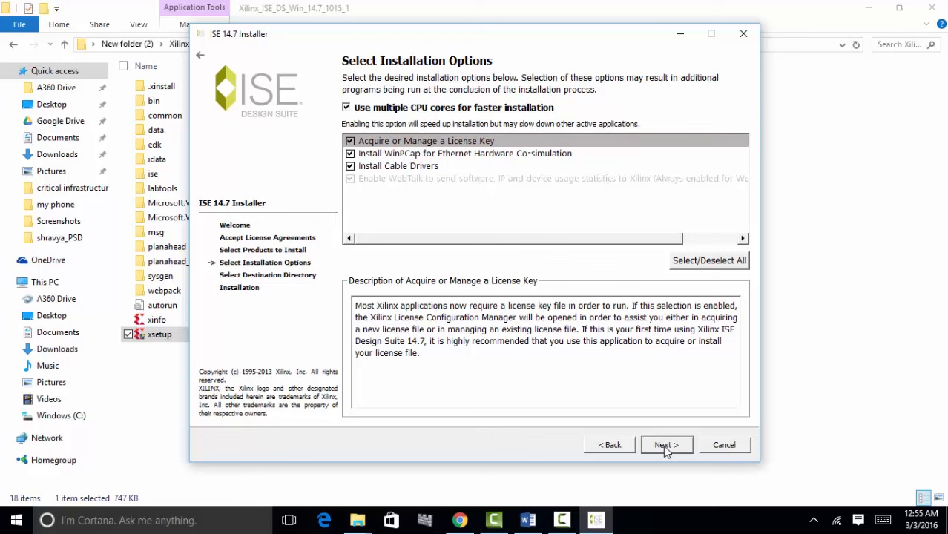
{"action": "left_click", "coordinate": [666, 444]}
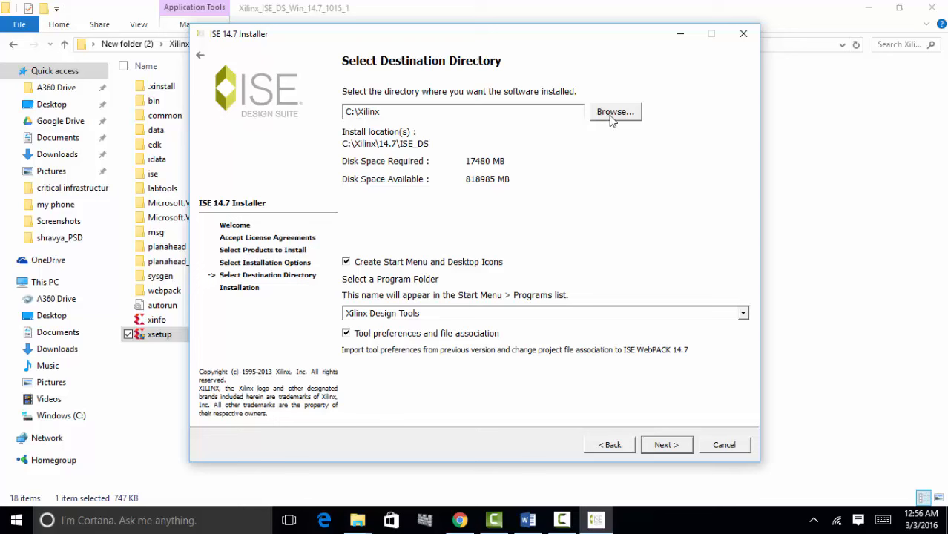
{"action": "left_click", "coordinate": [664, 446]}
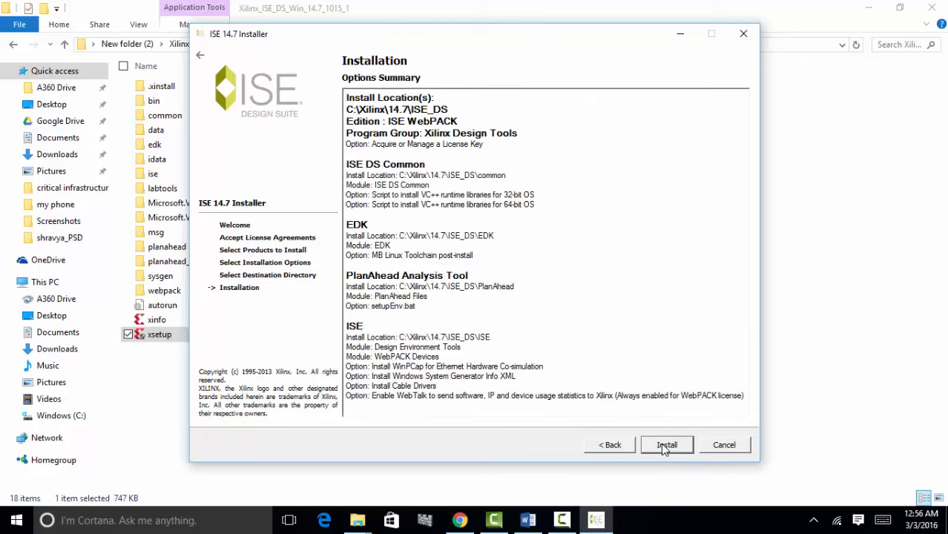
- Start installing ISE WebPACK and cancel the WinPcap setup when it appears
{"action": "left_click", "coordinate": [664, 447]}
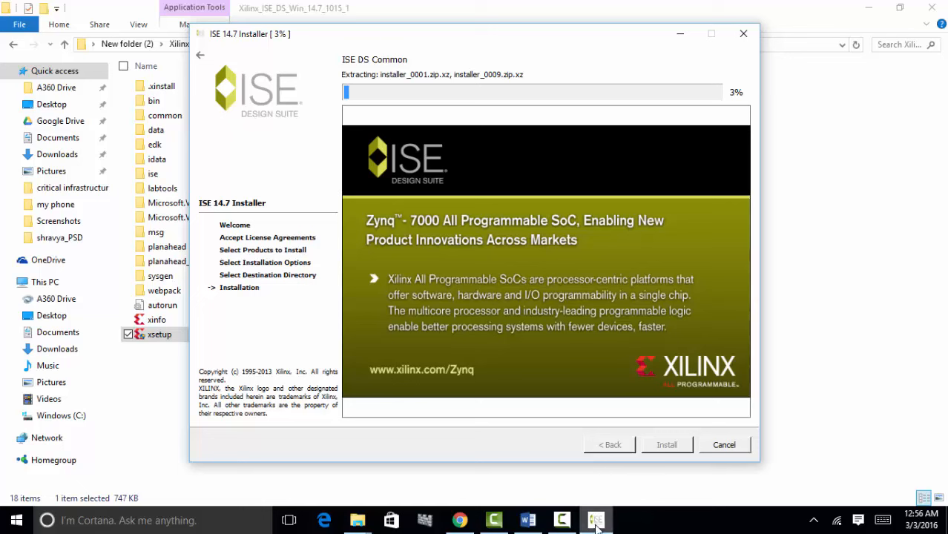
{"action": "mouse_move", "coordinate": [596, 525]}
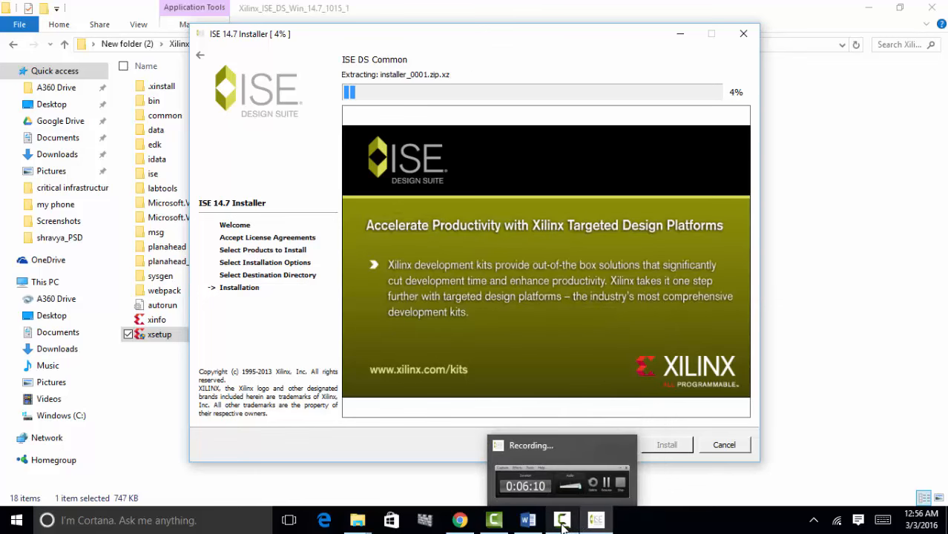
{"action": "left_click", "coordinate": [562, 521]}
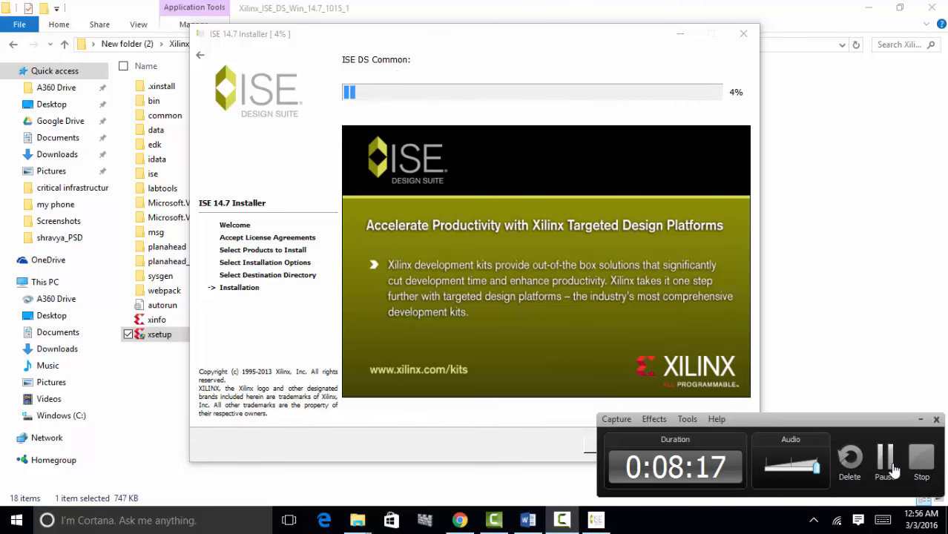
{"action": "left_click", "coordinate": [887, 465]}
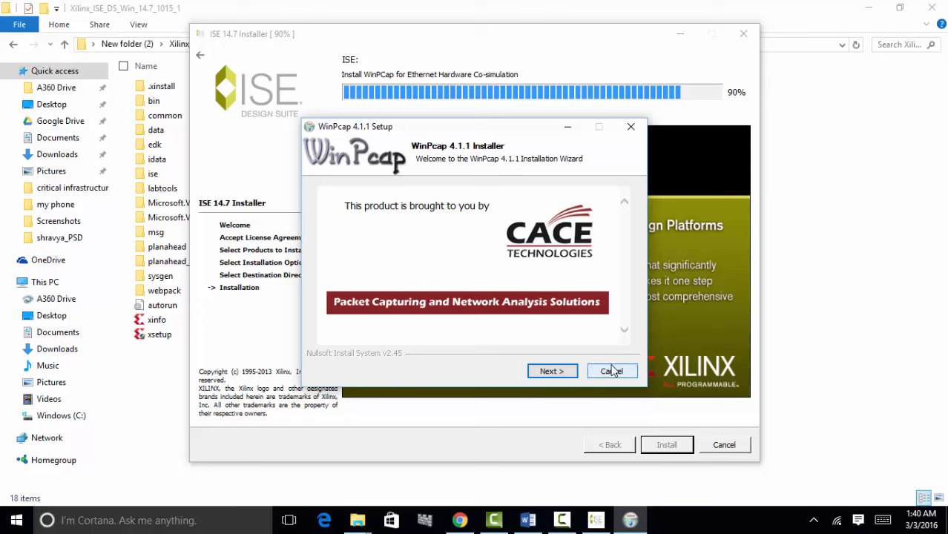
{"action": "left_click", "coordinate": [612, 373]}
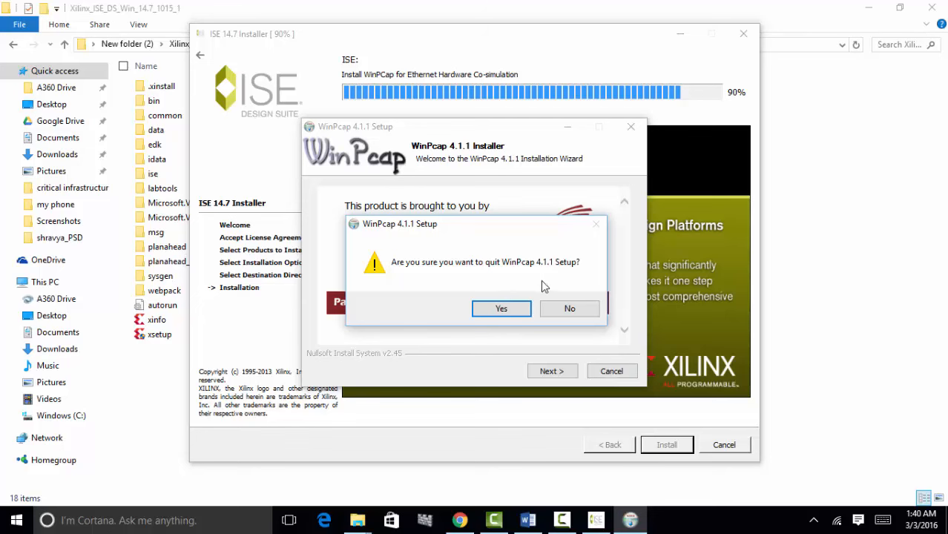
{"action": "left_click", "coordinate": [519, 310]}
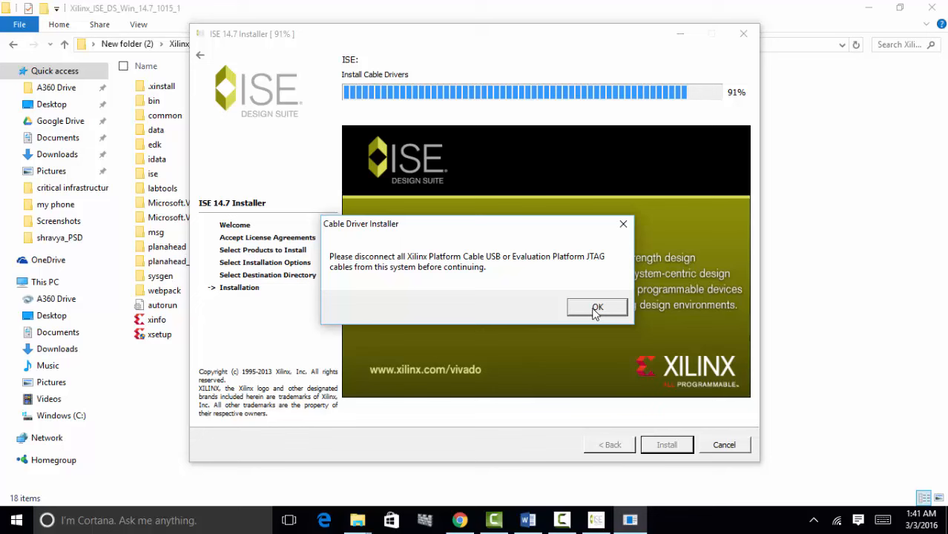
- Acknowledge the cable warning, decline the Jungo driver, and close the finished installer
{"action": "left_click", "coordinate": [594, 309]}
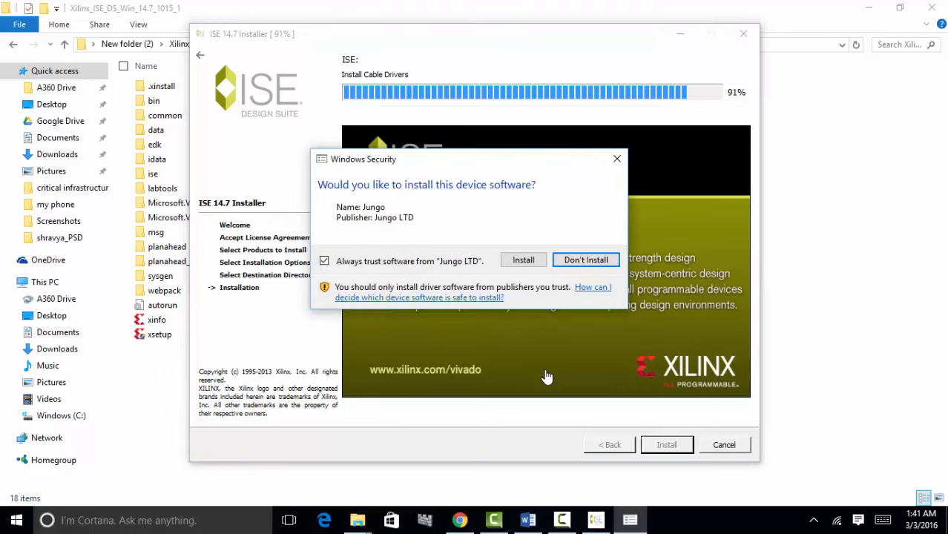
{"action": "left_click", "coordinate": [581, 258]}
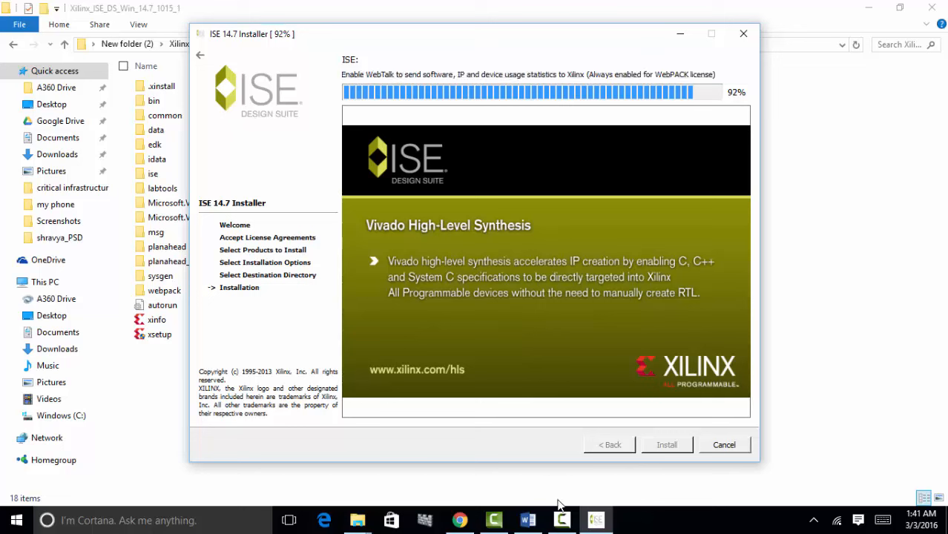
{"action": "left_click", "coordinate": [563, 521]}
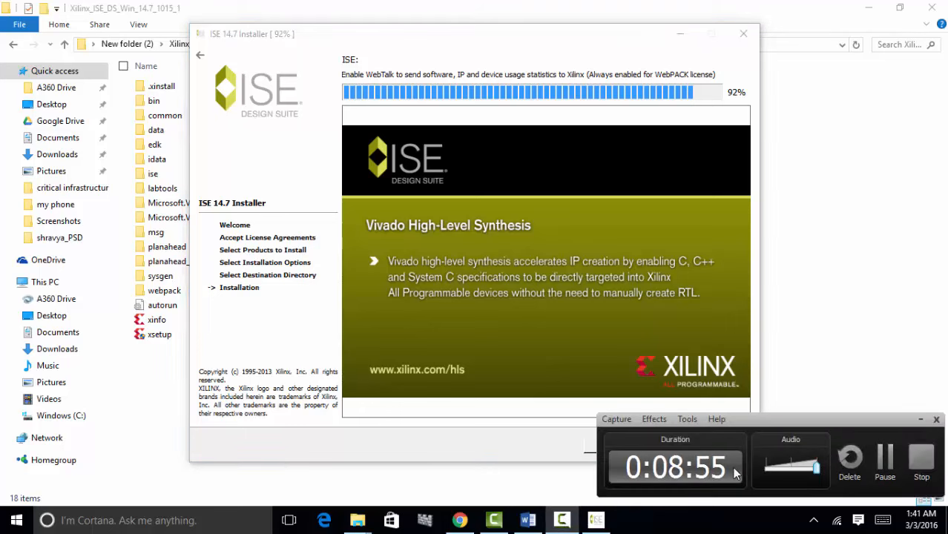
{"action": "left_click", "coordinate": [887, 458]}
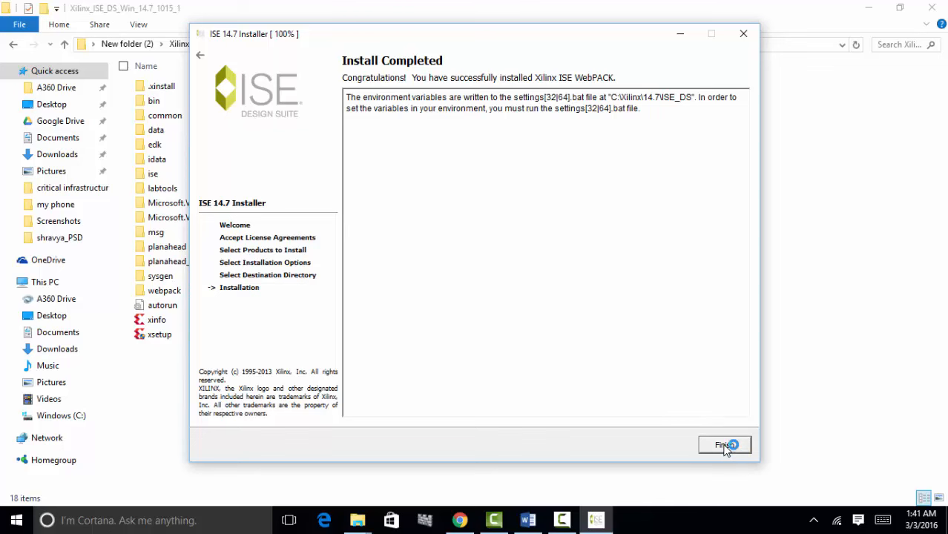
{"action": "left_click", "coordinate": [724, 446]}
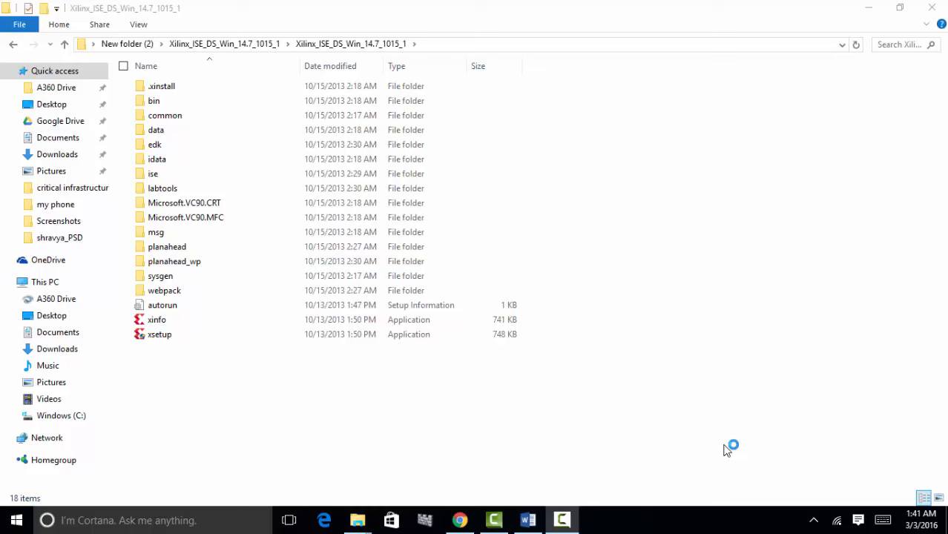
- Fit the license manager on screen, choose Get Free Vivado/ISE WebPack License, and Connect Now
{"action": "left_click", "coordinate": [868, 8]}
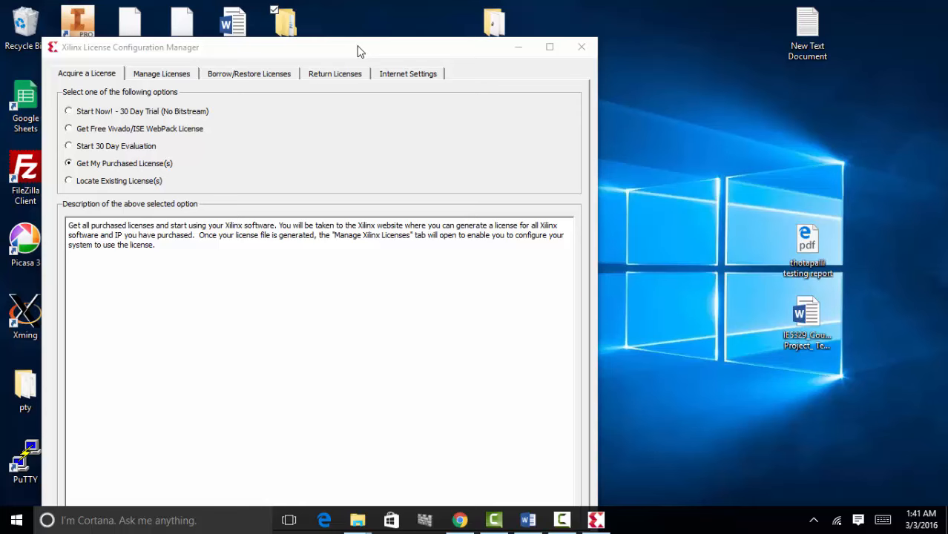
{"action": "left_click_drag", "start_coordinate": [357, 51], "coordinate": [553, 34]}
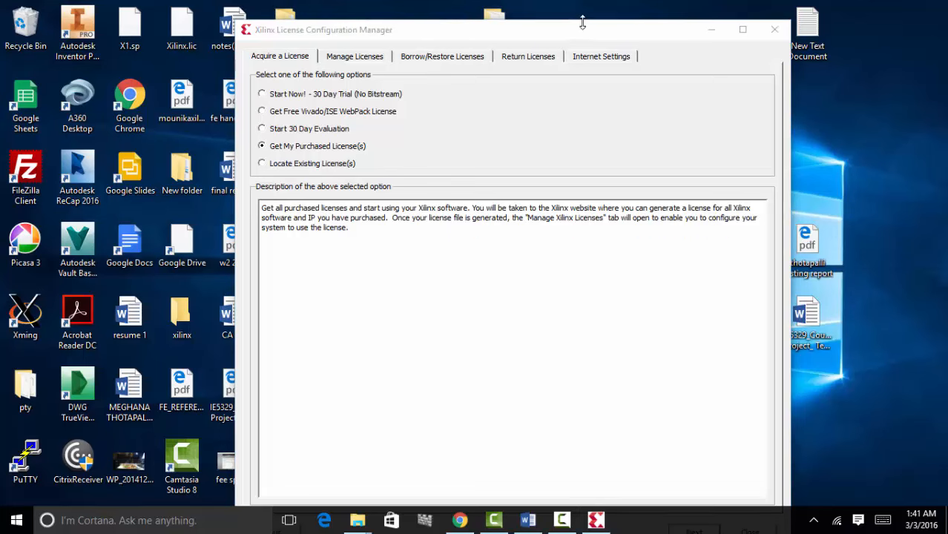
{"action": "left_click_drag", "start_coordinate": [580, 24], "coordinate": [568, 38]}
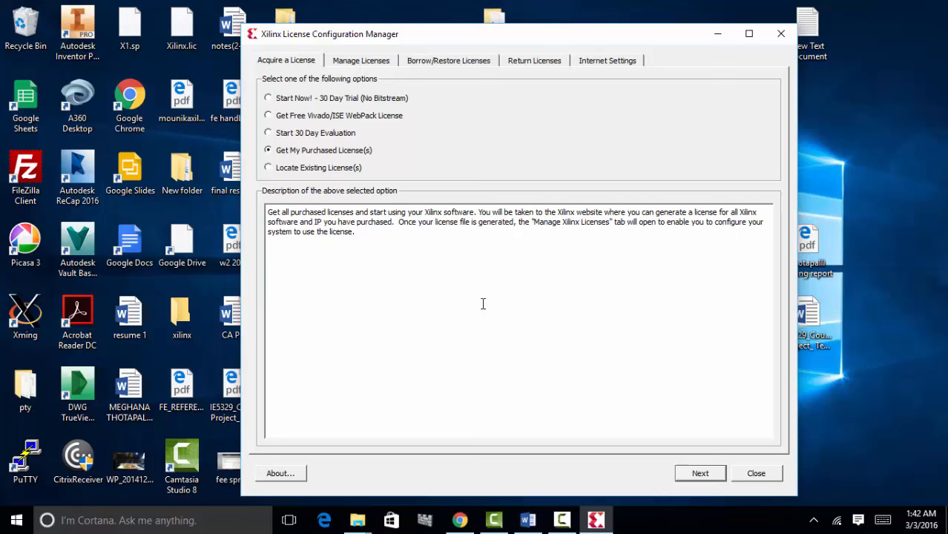
{"action": "left_click", "coordinate": [268, 116]}
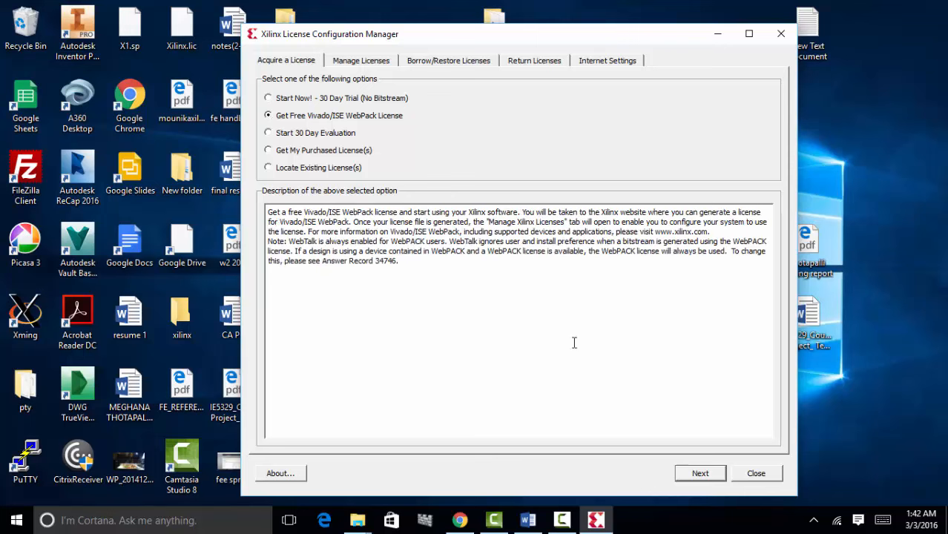
{"action": "left_click", "coordinate": [699, 475]}
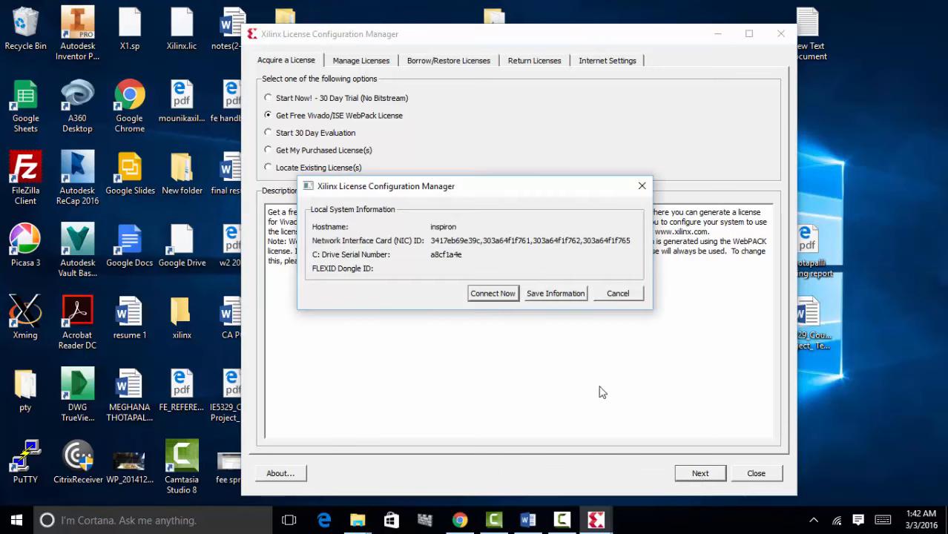
{"action": "left_click", "coordinate": [492, 294]}
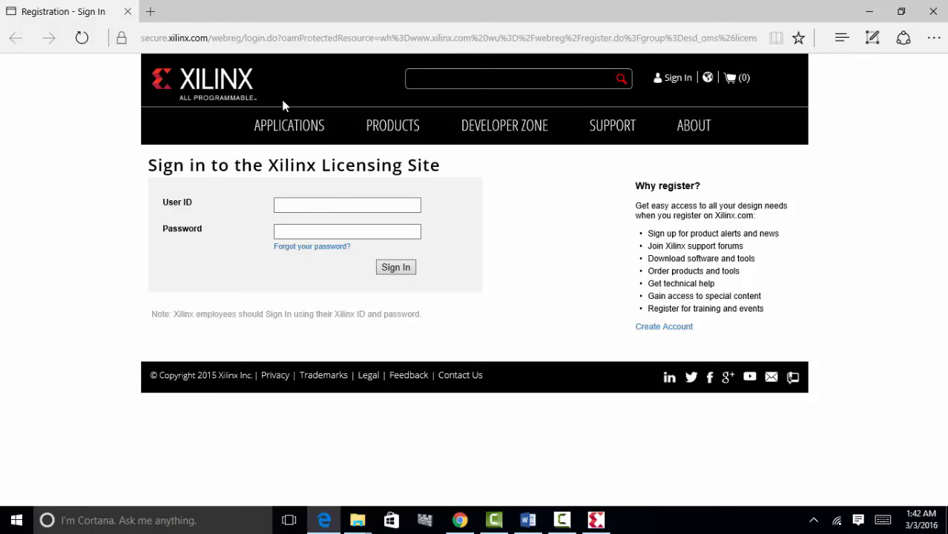
- Sign in to the Xilinx Licensing Site with the user ID and account password
{"action": "left_click", "coordinate": [295, 210]}
{"action": "left_click", "coordinate": [292, 208]}
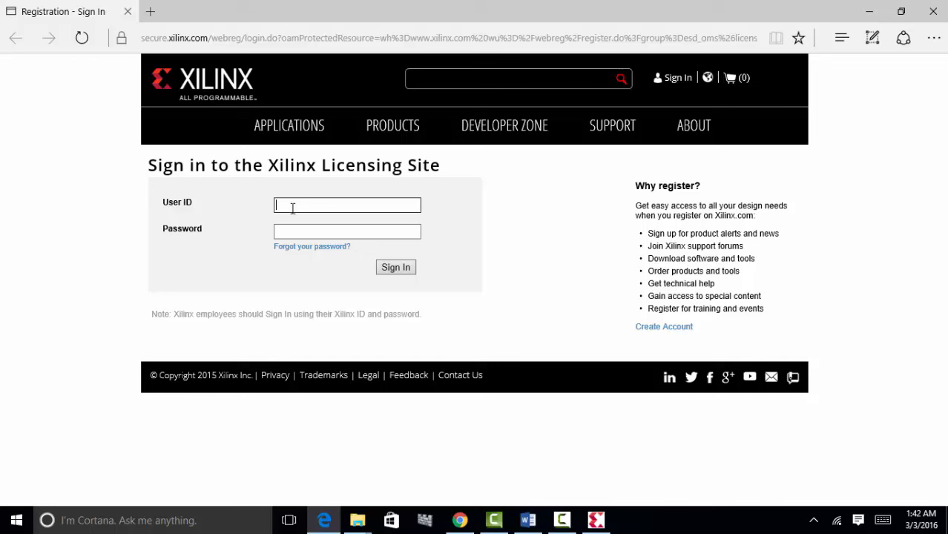
{"action": "left_click", "coordinate": [294, 235]}
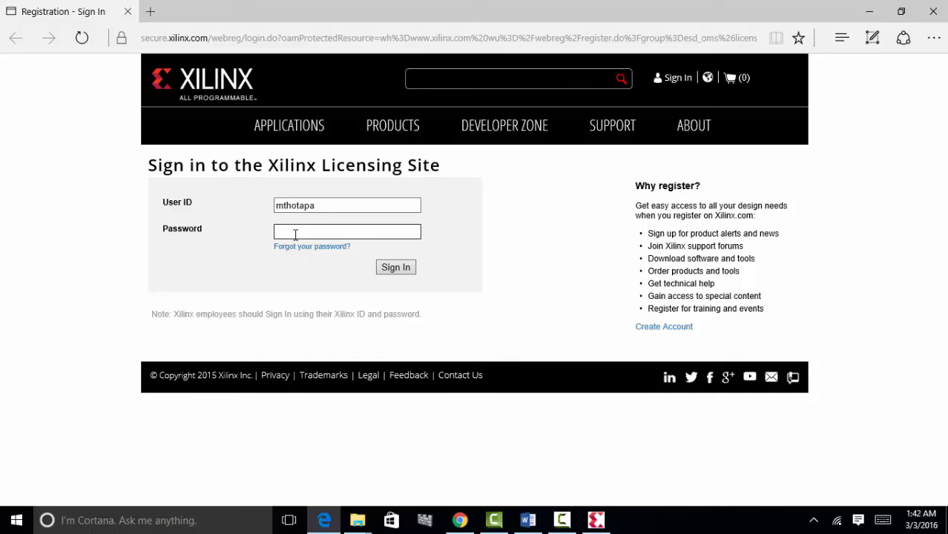
{"action": "type", "text": "••••••••••"}
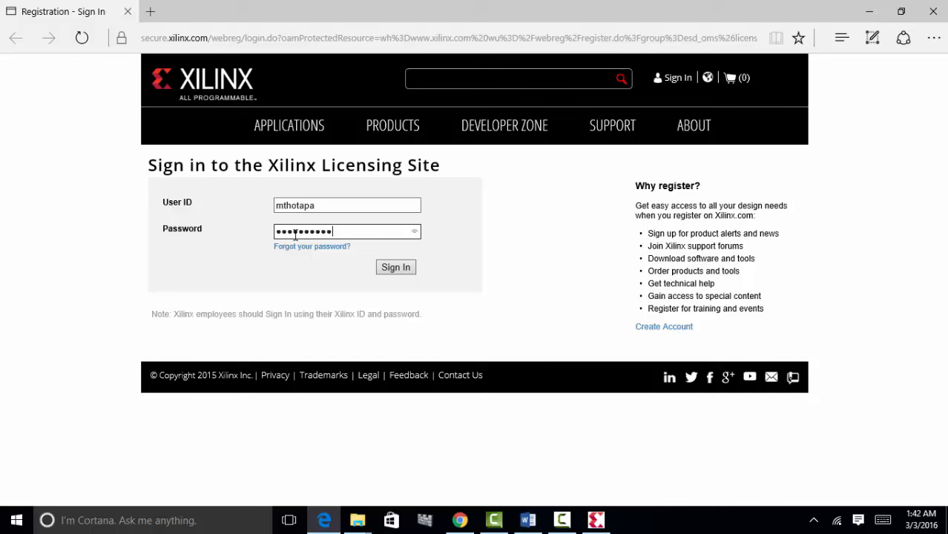
{"action": "left_click", "coordinate": [401, 272]}
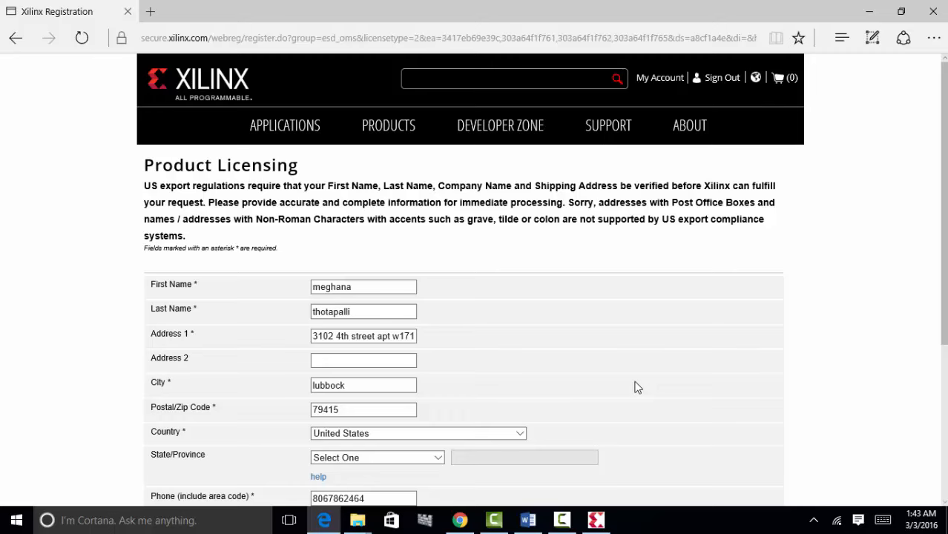
- Submit the registration details and tick the Vivado Design Suite: HL WebPACK certificate-based license
{"action": "scroll", "coordinate": [634, 387], "scroll_direction": "down", "scroll_amount": 3}
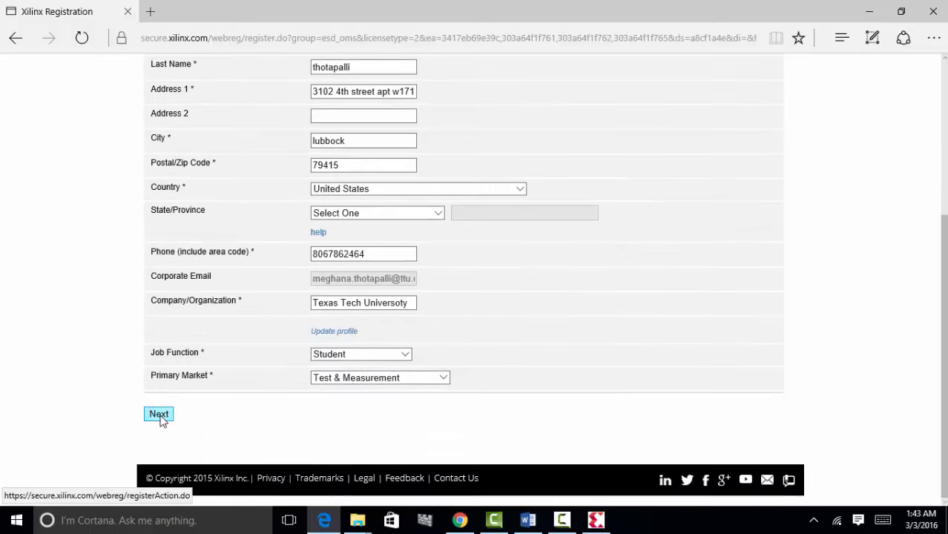
{"action": "left_click", "coordinate": [161, 418]}
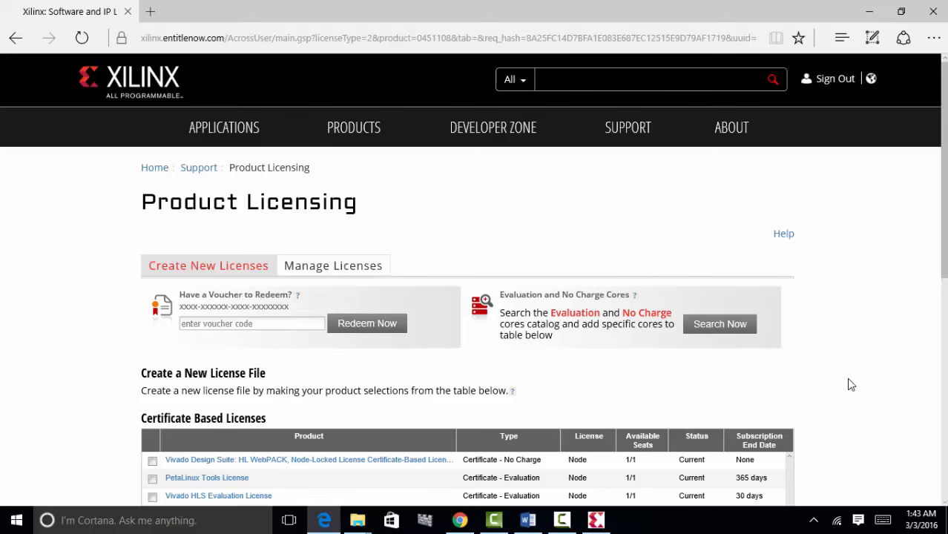
{"action": "scroll", "coordinate": [860, 354], "scroll_direction": "down", "scroll_amount": 2}
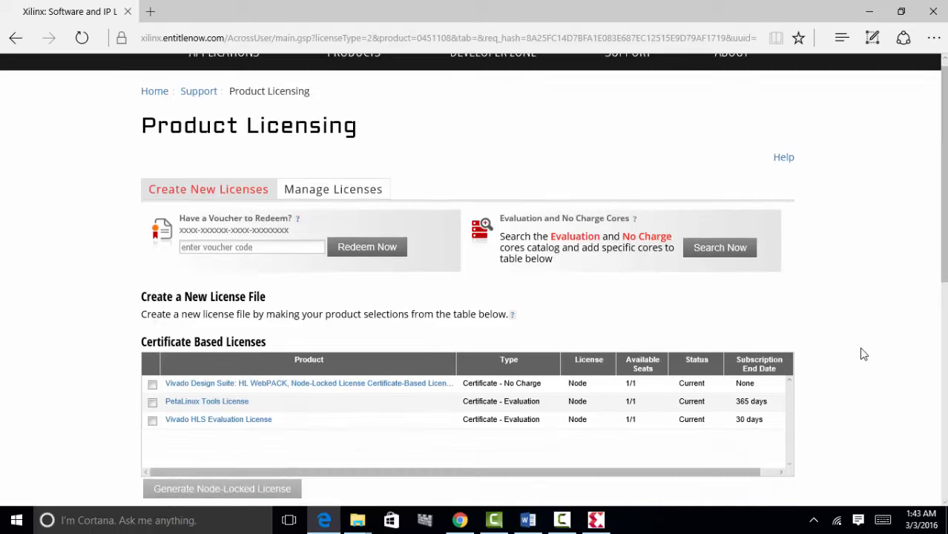
{"action": "scroll", "coordinate": [860, 353], "scroll_direction": "down", "scroll_amount": 1}
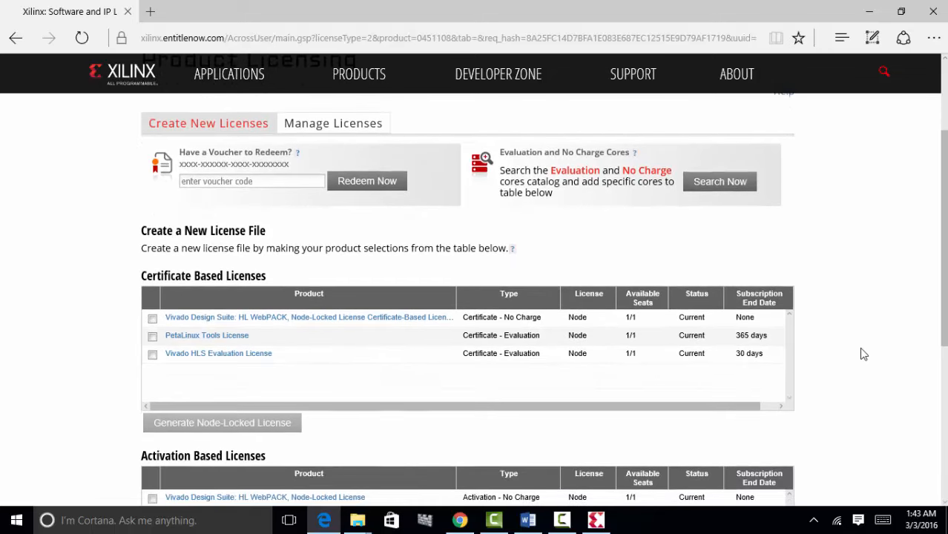
{"action": "scroll", "coordinate": [861, 353], "scroll_direction": "down", "scroll_amount": 1}
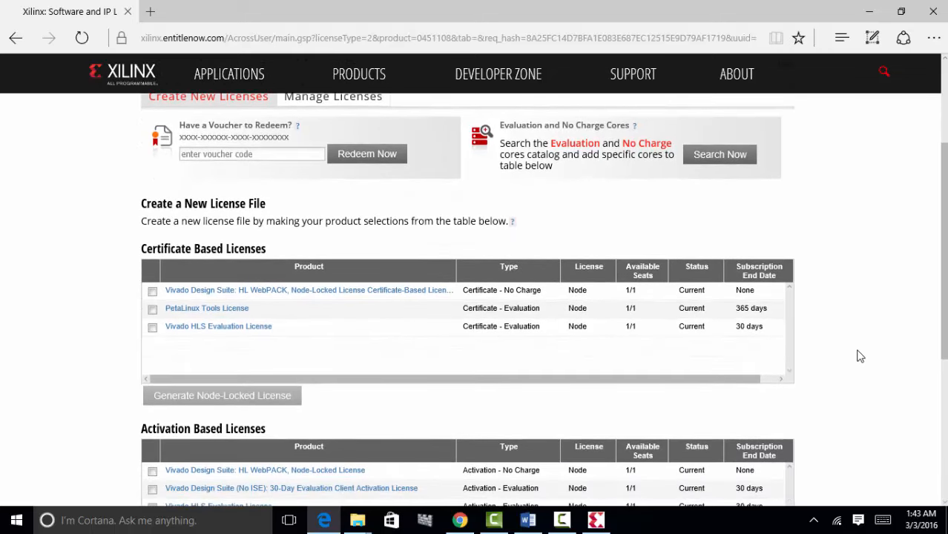
{"action": "left_click", "coordinate": [152, 292]}
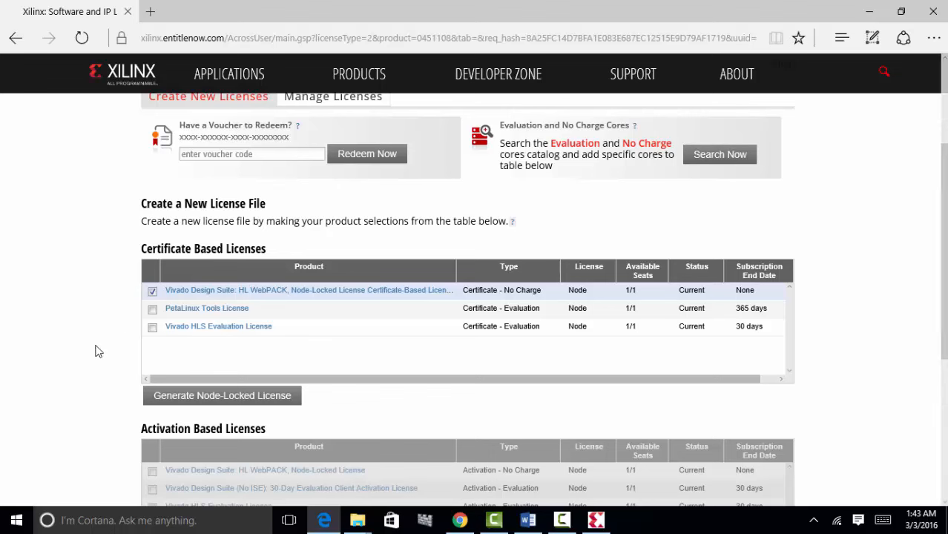
{"action": "scroll", "coordinate": [98, 350], "scroll_direction": "up", "scroll_amount": 1}
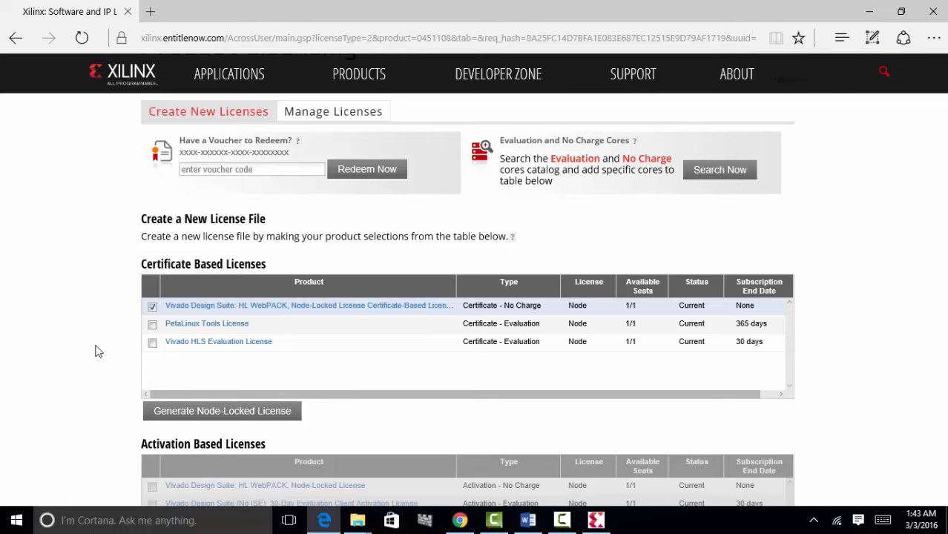
{"action": "scroll", "coordinate": [98, 351], "scroll_direction": "down", "scroll_amount": 2}
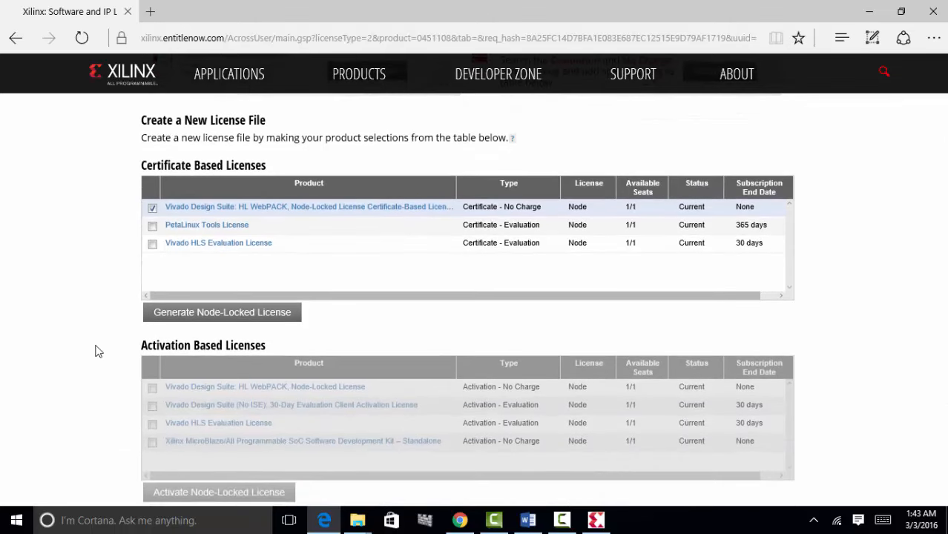
{"action": "scroll", "coordinate": [95, 351], "scroll_direction": "down", "scroll_amount": 1}
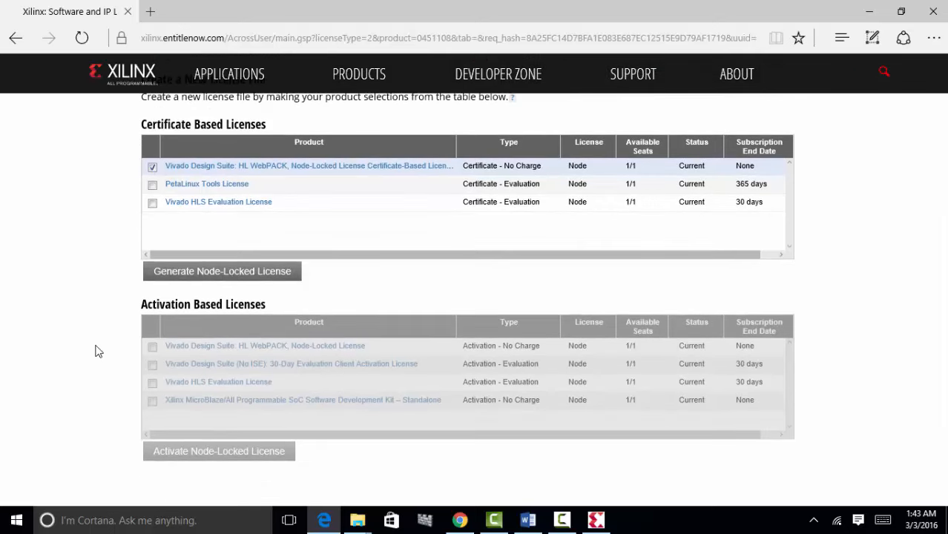
- Generate the node-locked HL WebPACK license, dismiss the confirmation, and return to Manage Licenses
{"action": "left_click", "coordinate": [218, 272]}
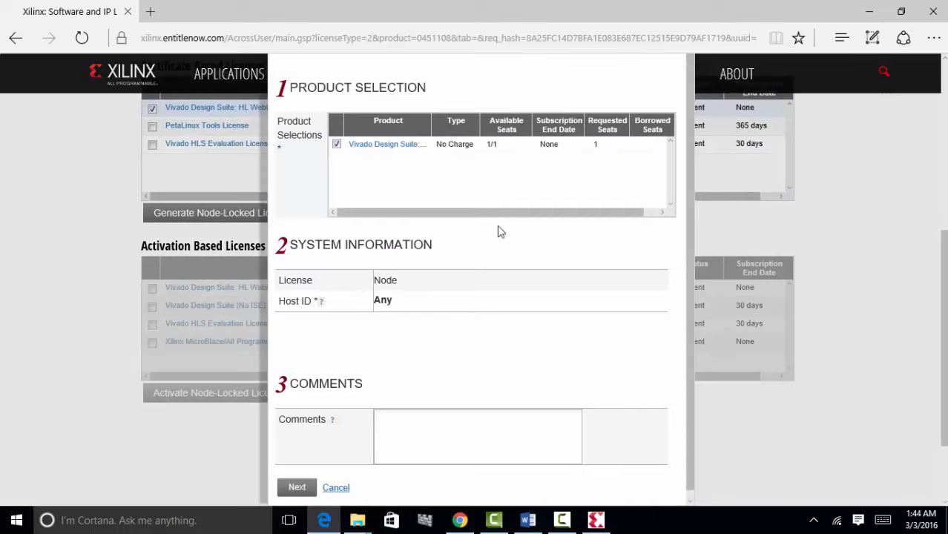
{"action": "left_click", "coordinate": [298, 487]}
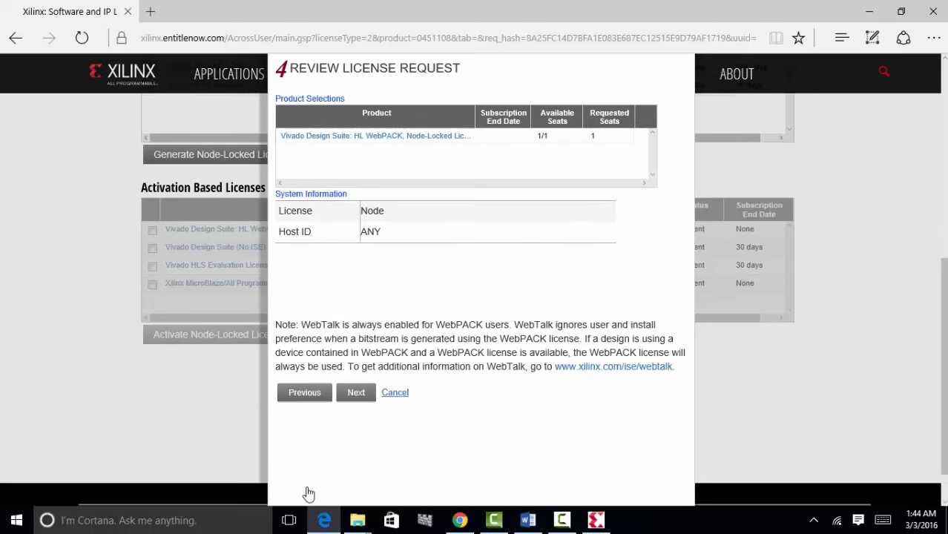
{"action": "left_click", "coordinate": [356, 393]}
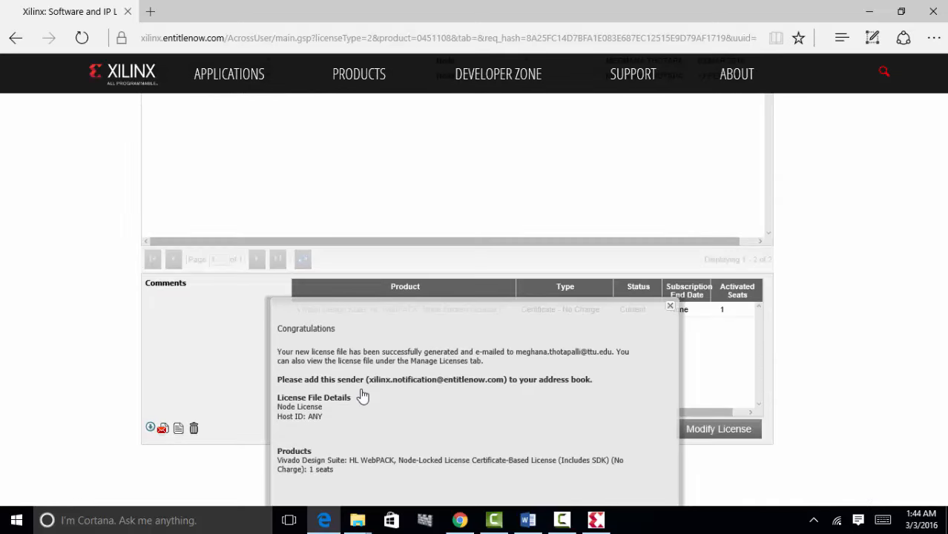
{"action": "double_click", "coordinate": [482, 321]}
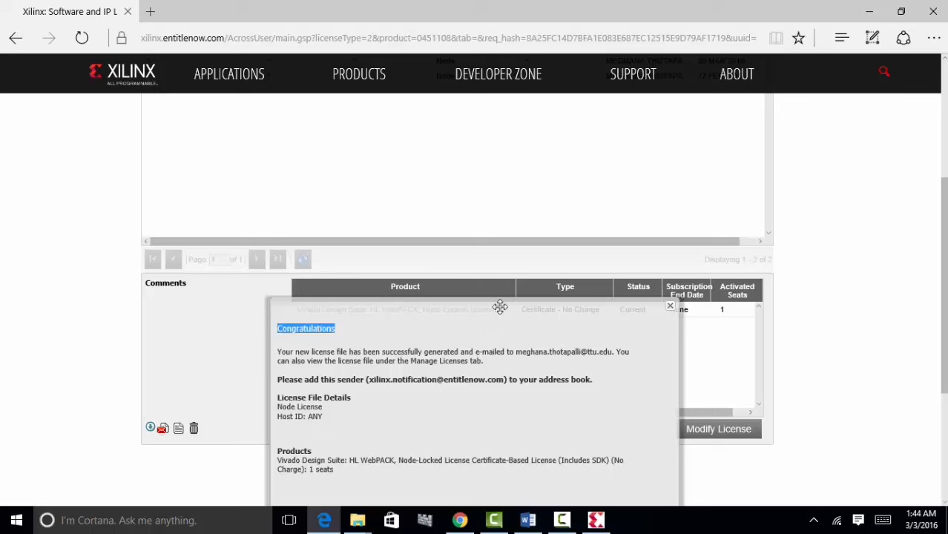
{"action": "left_click", "coordinate": [670, 308]}
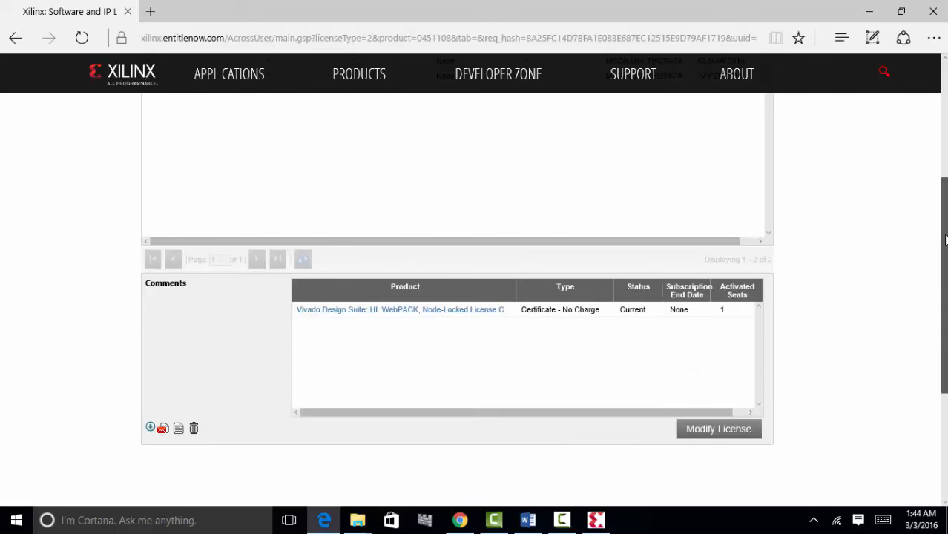
{"action": "scroll", "coordinate": [475, 297], "scroll_direction": "up", "scroll_amount": 3}
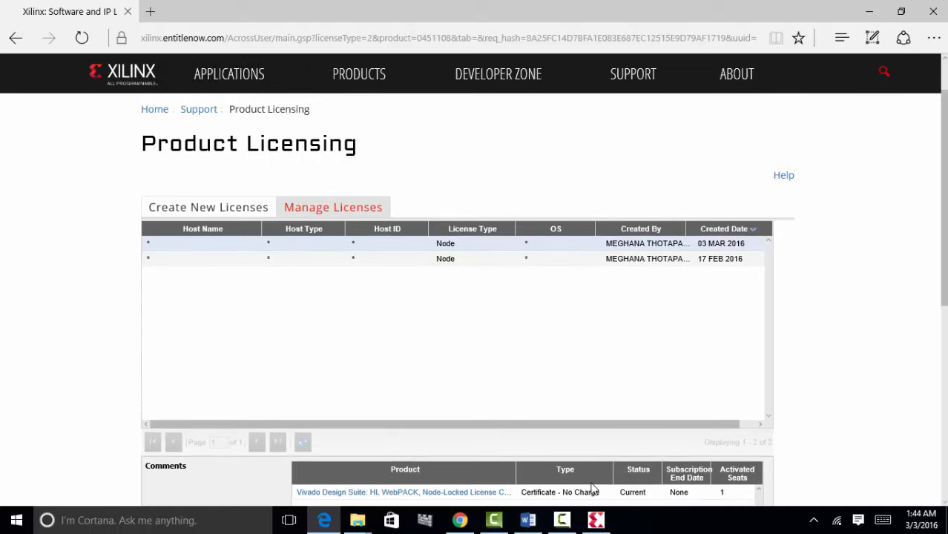
- In License Configuration Manager, choose Acquire a License > Locate Existing License(s) and continue
{"action": "mouse_move", "coordinate": [566, 528]}
{"action": "mouse_move", "coordinate": [569, 507]}
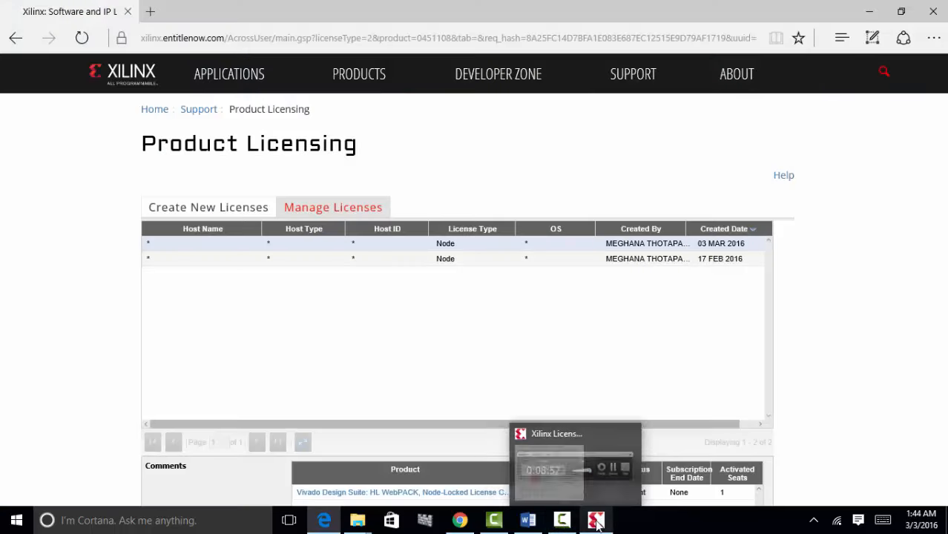
{"action": "left_click", "coordinate": [596, 521]}
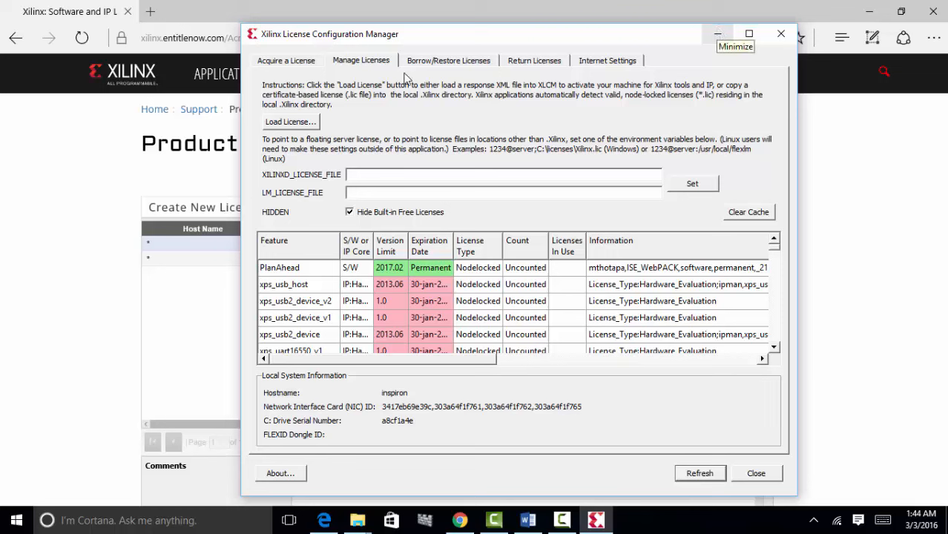
{"action": "left_click", "coordinate": [289, 62]}
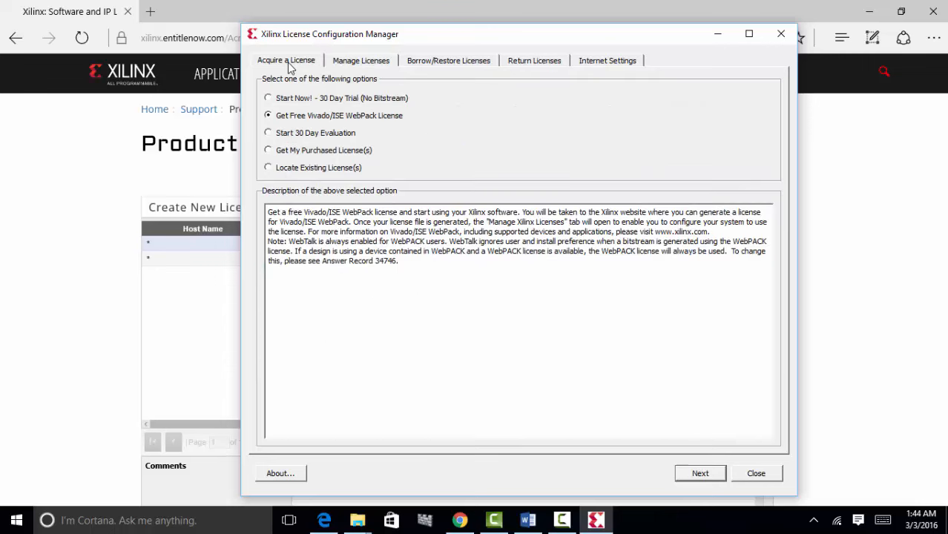
{"action": "left_click", "coordinate": [269, 168]}
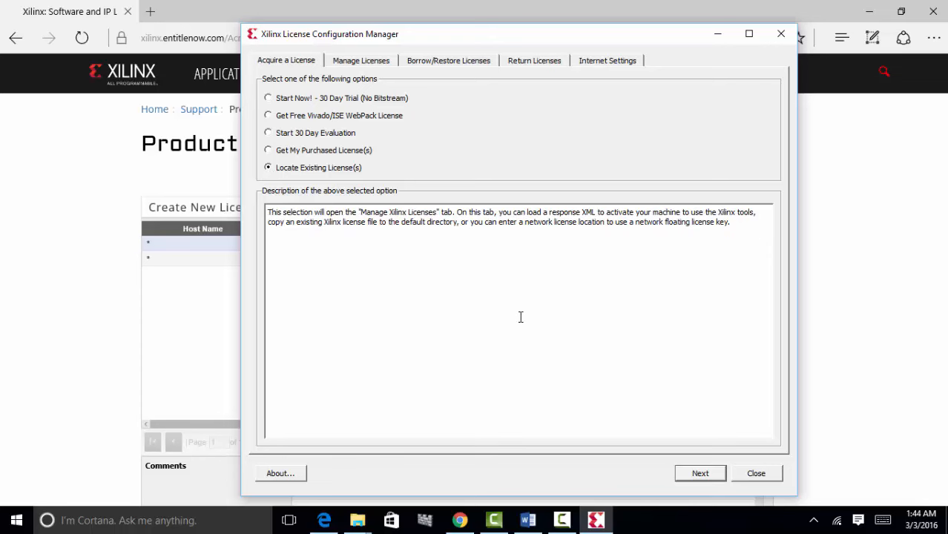
{"action": "left_click", "coordinate": [699, 475]}
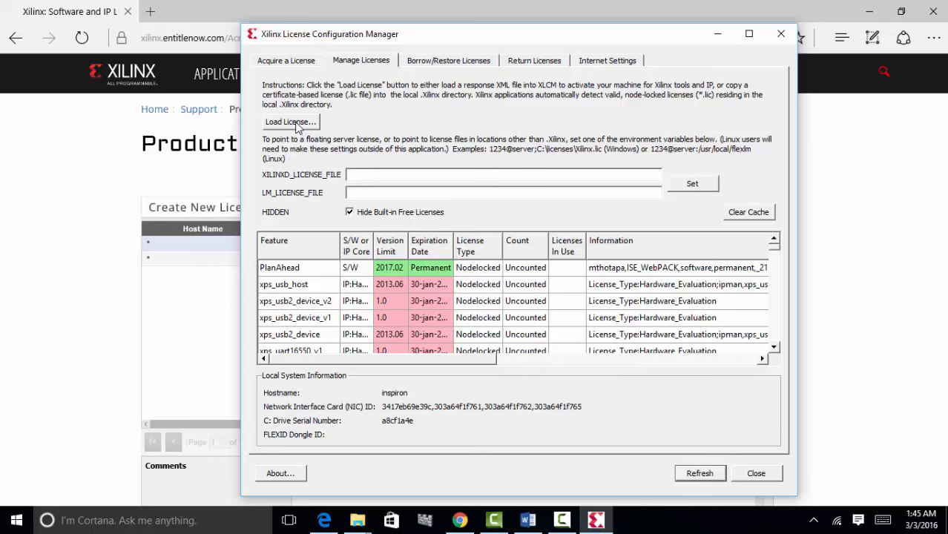
- Load Desktop\Xilinx.lic, overwriting the old license, refresh, then close the manager and minimize the browser
{"action": "left_click", "coordinate": [296, 126]}
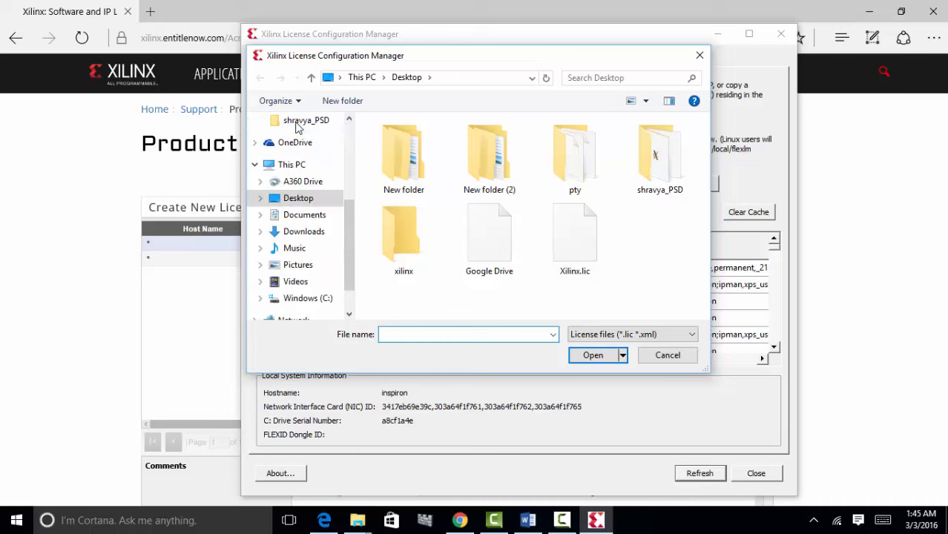
{"action": "left_click", "coordinate": [581, 256]}
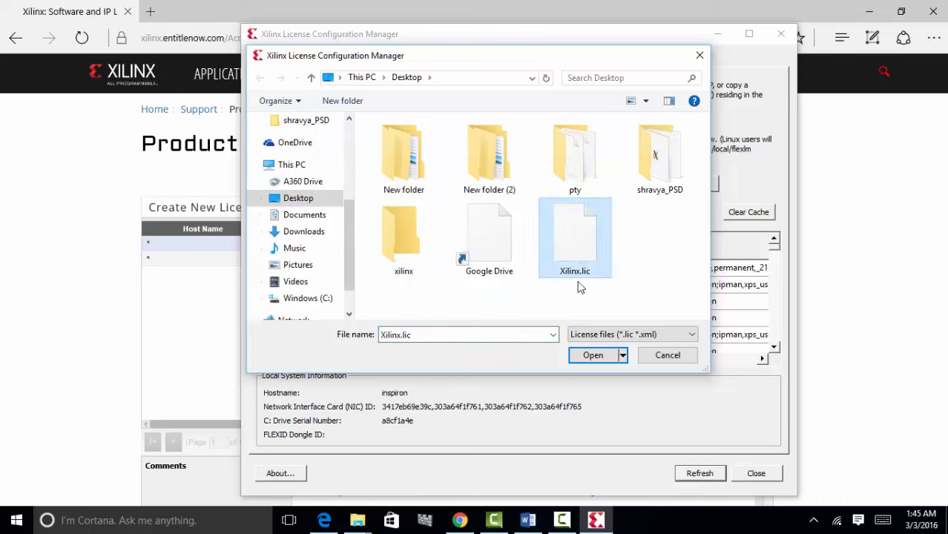
{"action": "left_click", "coordinate": [593, 356]}
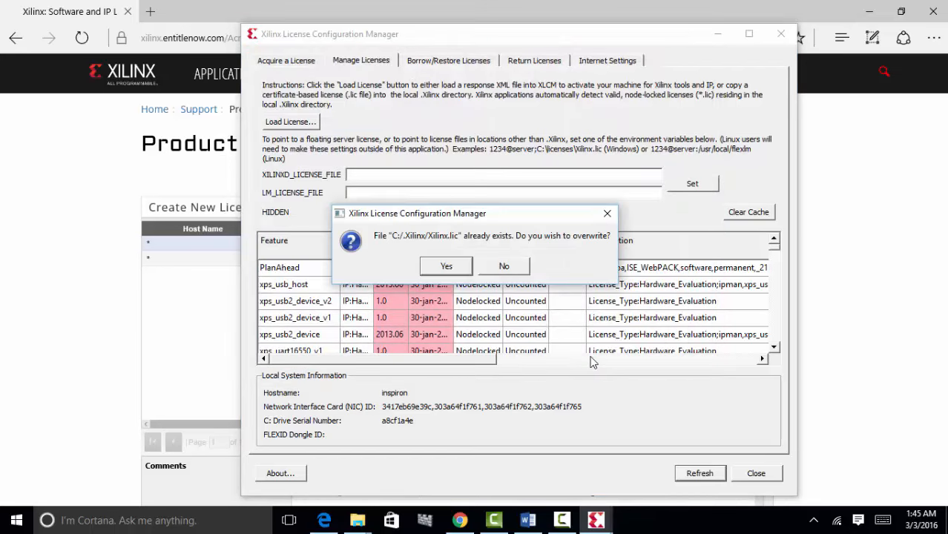
{"action": "left_click", "coordinate": [442, 267]}
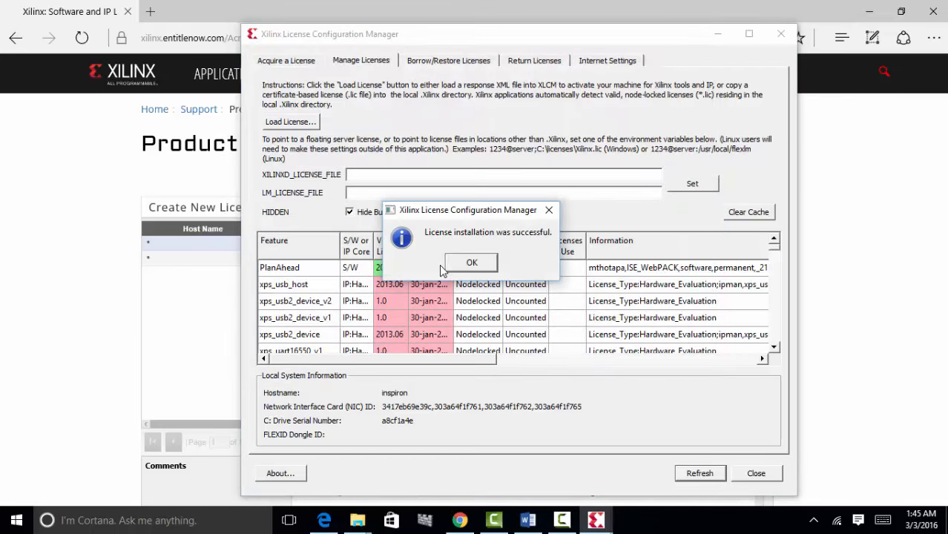
{"action": "left_click", "coordinate": [480, 267]}
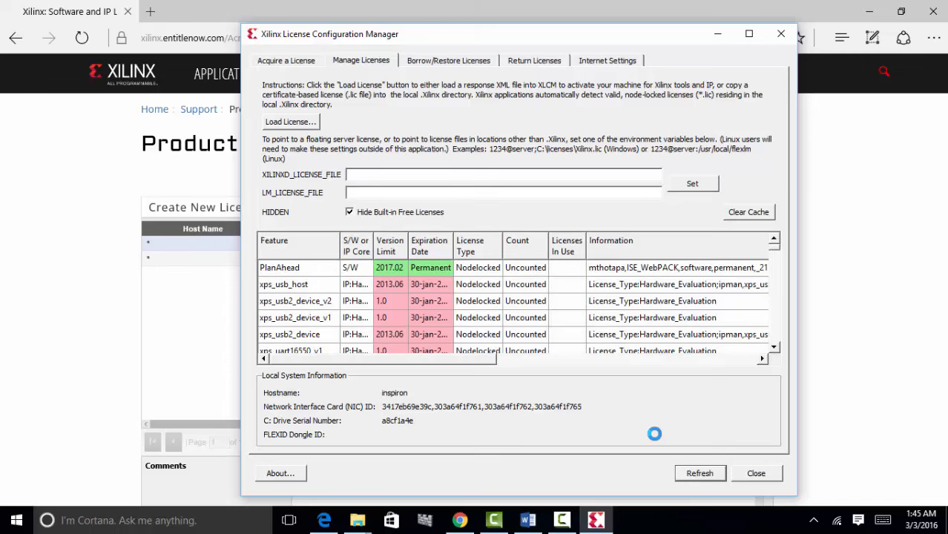
{"action": "left_click", "coordinate": [689, 477]}
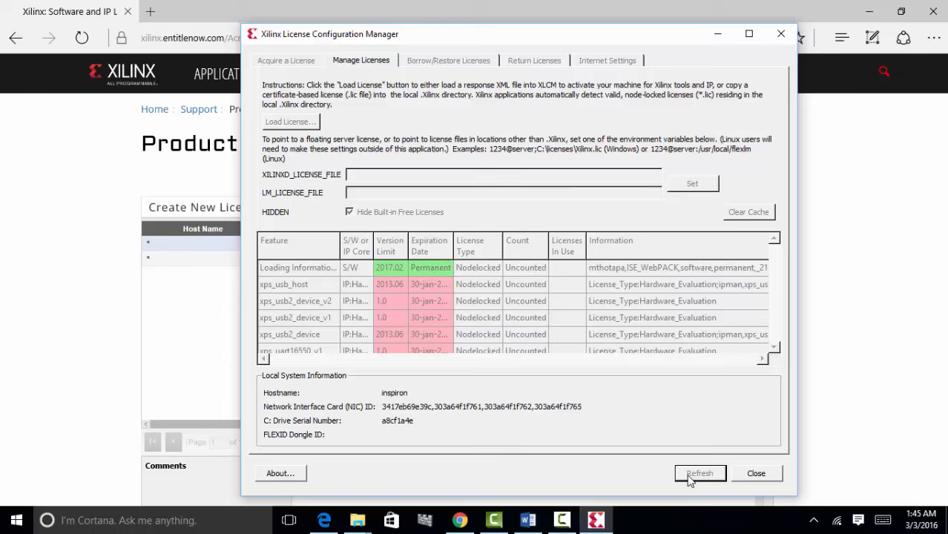
{"action": "left_click", "coordinate": [778, 34]}
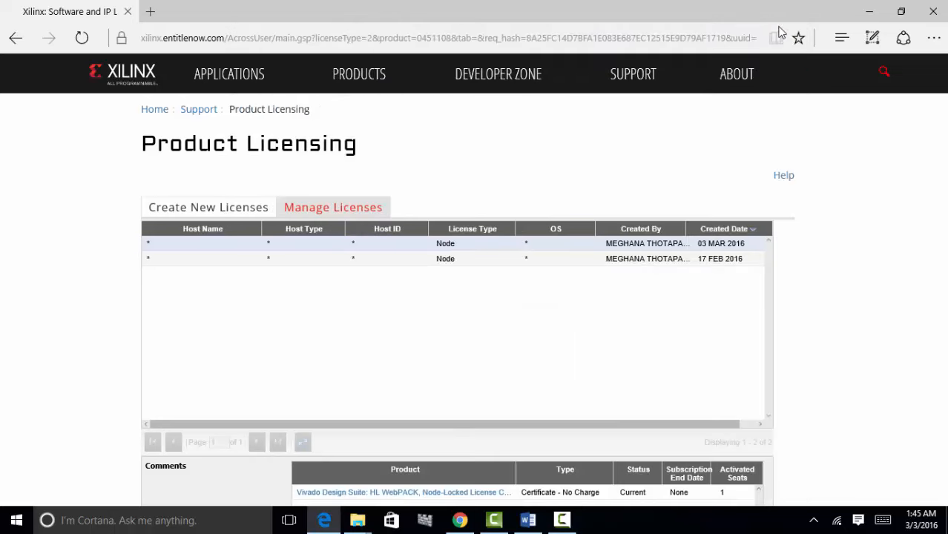
{"action": "left_click", "coordinate": [869, 12]}
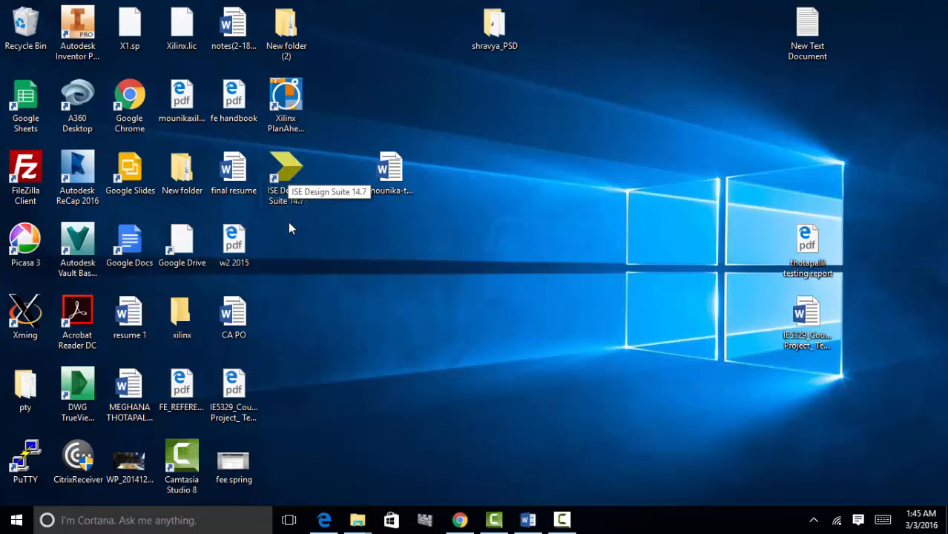
- Launch ISE Design Suite 14.7 from the desktop shortcut and dismiss the Tip of the Day
{"action": "left_click", "coordinate": [284, 172]}
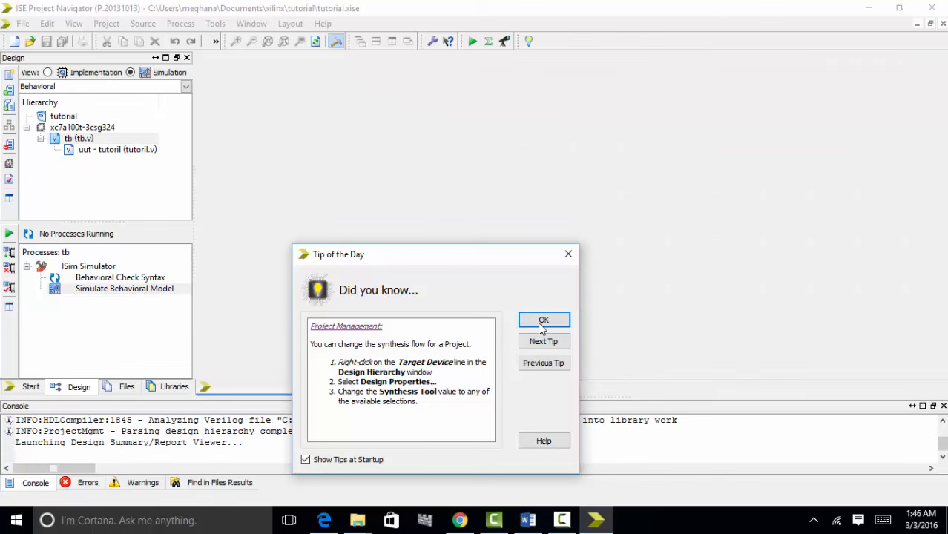
{"action": "left_click", "coordinate": [543, 321]}
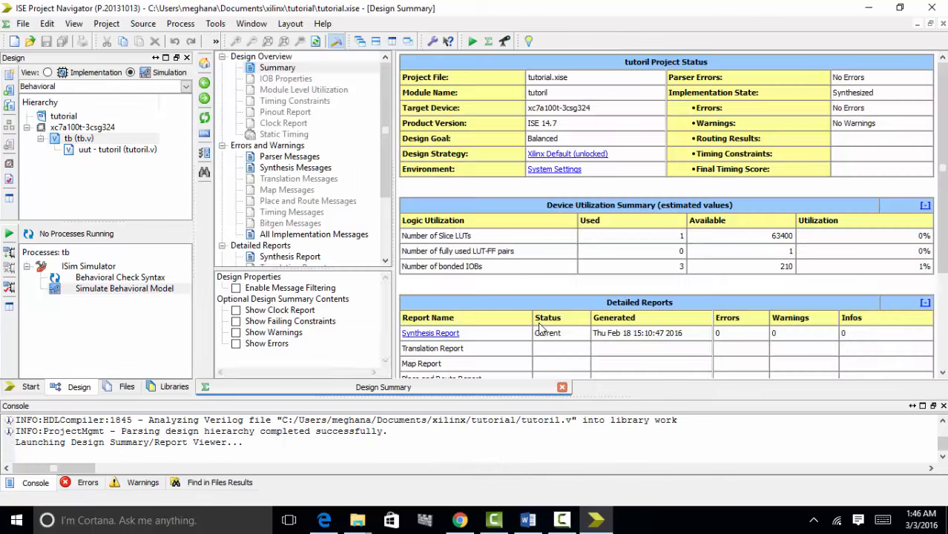
{"action": "left_click", "coordinate": [324, 28]}
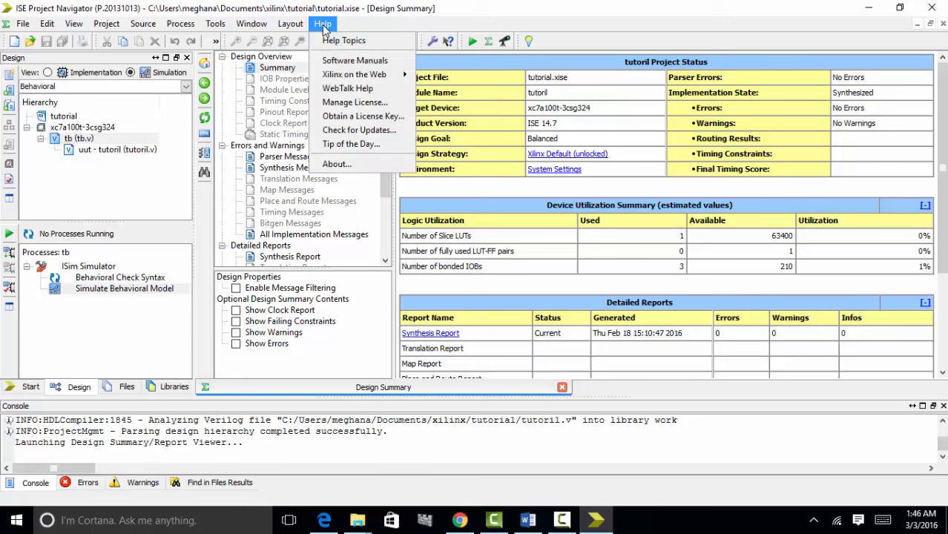
{"action": "left_click", "coordinate": [353, 107]}
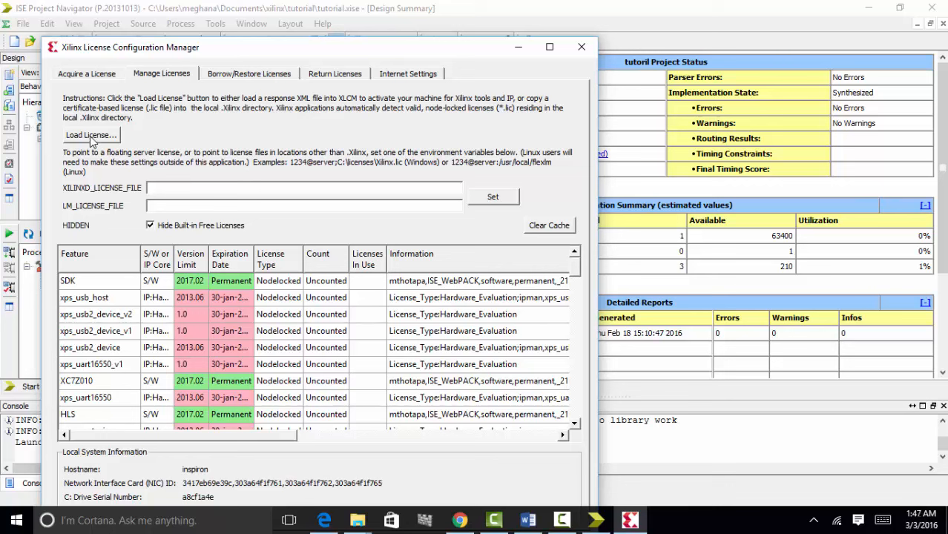
{"action": "left_click", "coordinate": [580, 50]}
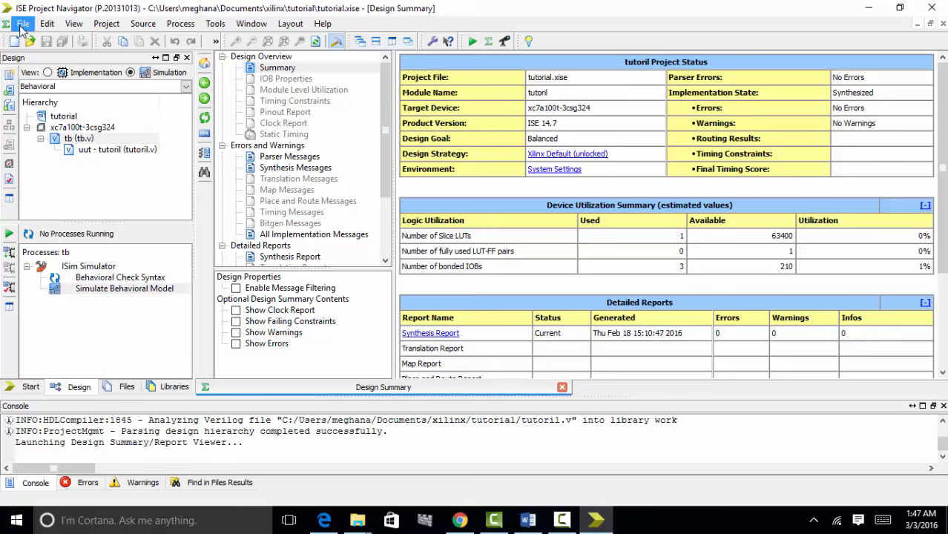
- Switch to Implementation view, begin a new project named 'xo', then close the crashed Project Navigator
{"action": "left_click", "coordinate": [47, 73]}
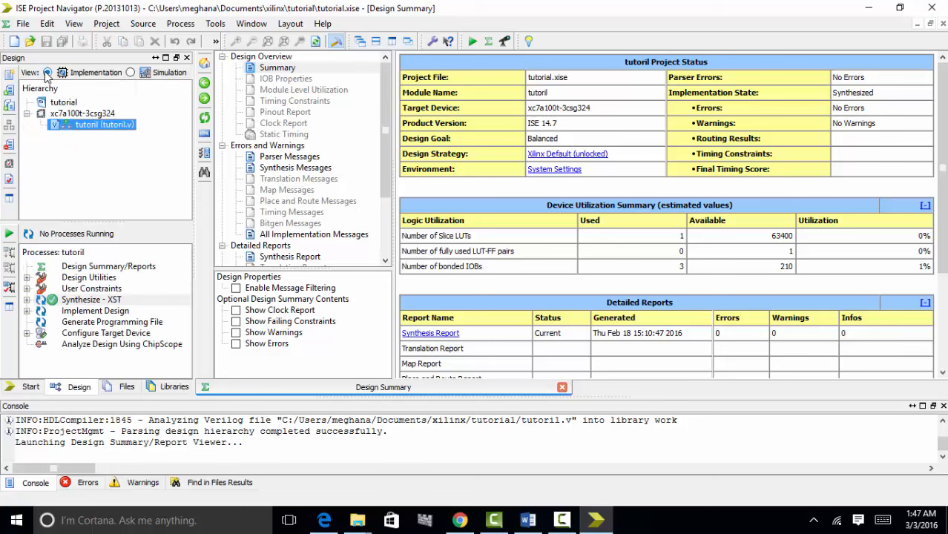
{"action": "left_click", "coordinate": [21, 24]}
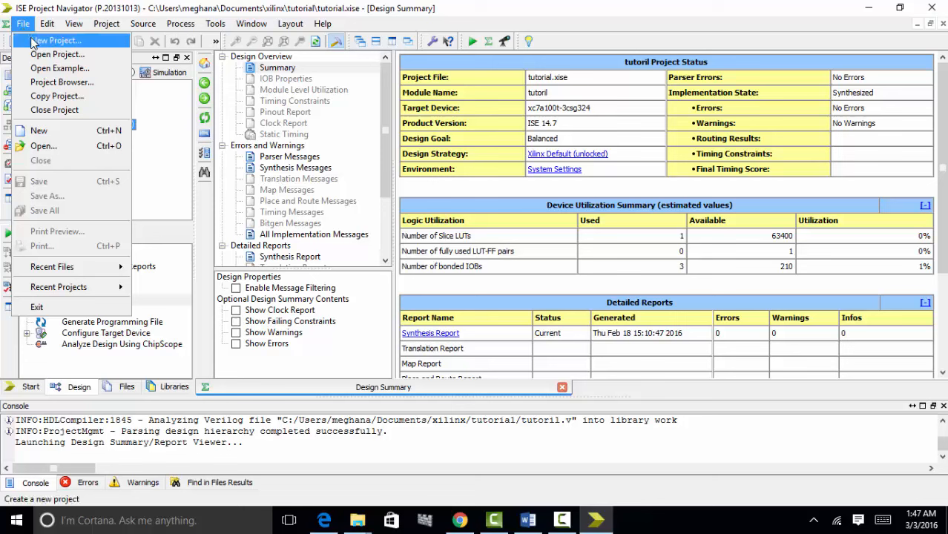
{"action": "left_click", "coordinate": [34, 43]}
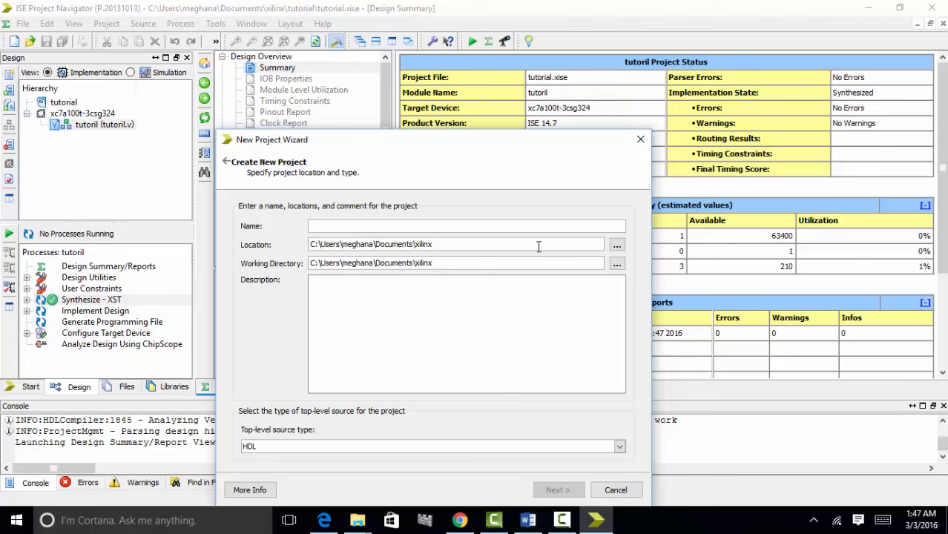
{"action": "left_click", "coordinate": [429, 228]}
{"action": "type", "text": "xor"}
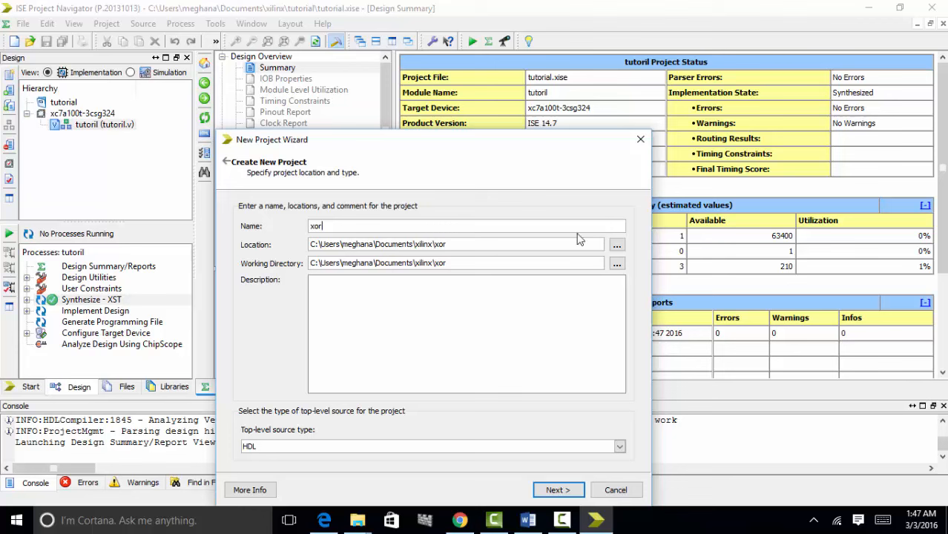
{"action": "left_click", "coordinate": [620, 247]}
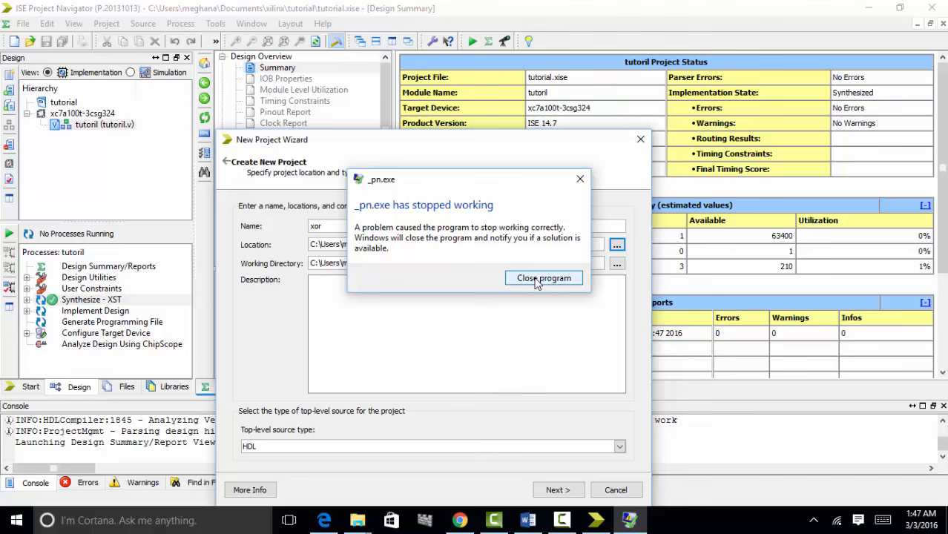
{"action": "left_click", "coordinate": [537, 279]}
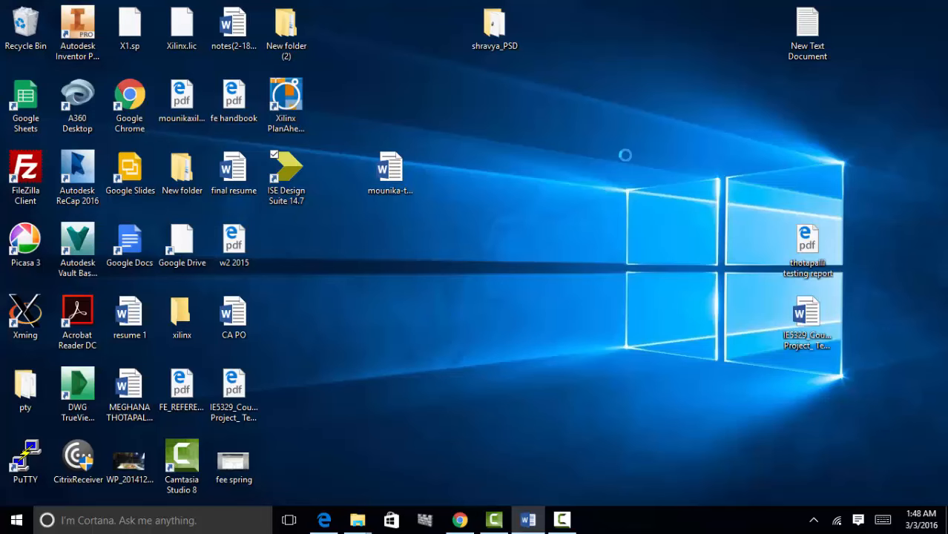
- Open the tutorial Word document and scroll to the libPortability.dll fix for the lib\nt64 folder
{"action": "left_click", "coordinate": [562, 520]}
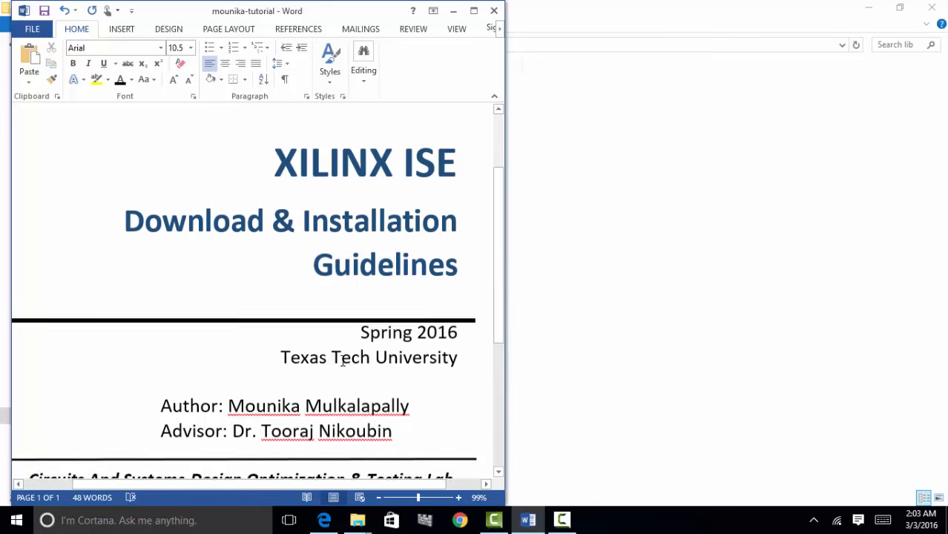
{"action": "scroll", "coordinate": [343, 362], "scroll_direction": "down", "scroll_amount": 5}
{"action": "scroll", "coordinate": [343, 360], "scroll_direction": "down", "scroll_amount": 1}
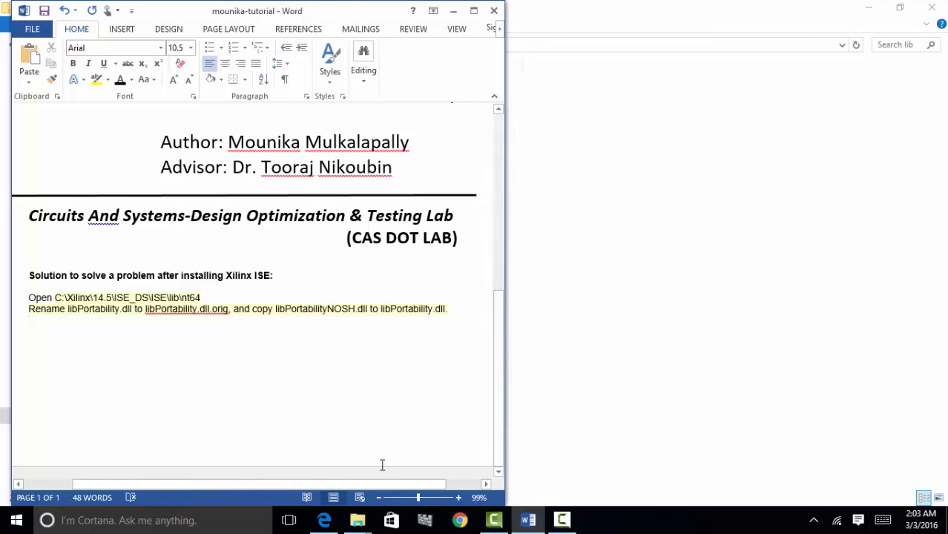
{"action": "mouse_move", "coordinate": [359, 524]}
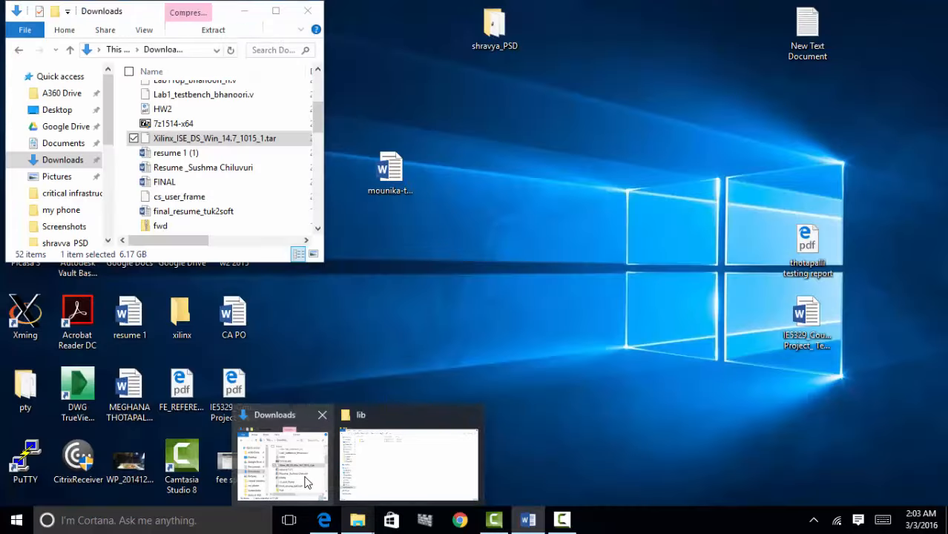
- Open the Windows (C:) drive from This PC in Explorer, sized and placed beside the Word note
{"action": "left_click", "coordinate": [312, 486]}
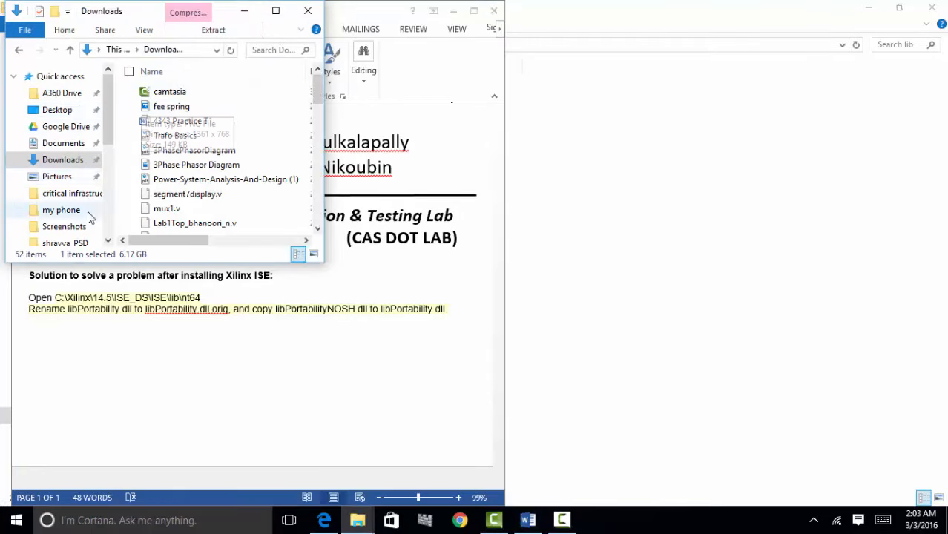
{"action": "left_click_drag", "start_coordinate": [107, 130], "coordinate": [107, 157]}
{"action": "left_click", "coordinate": [52, 201]}
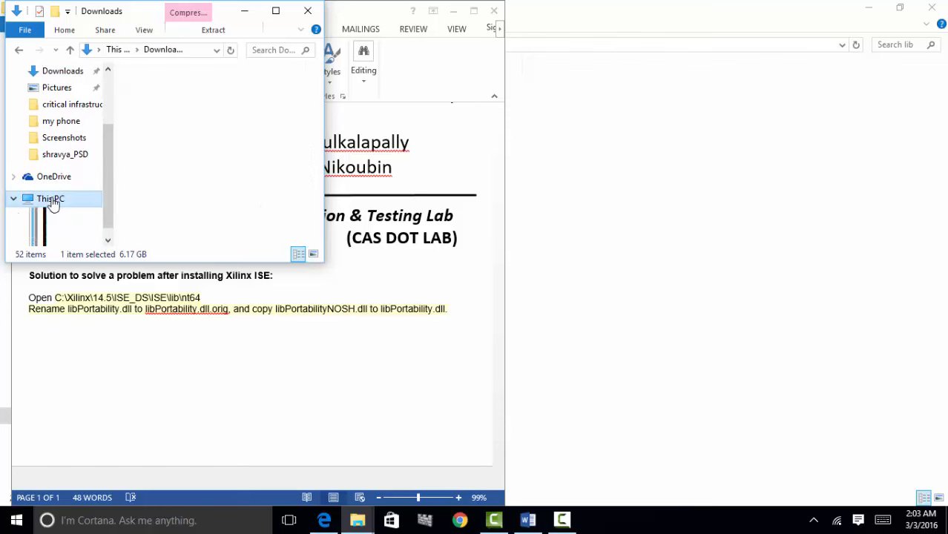
{"action": "left_click", "coordinate": [275, 11]}
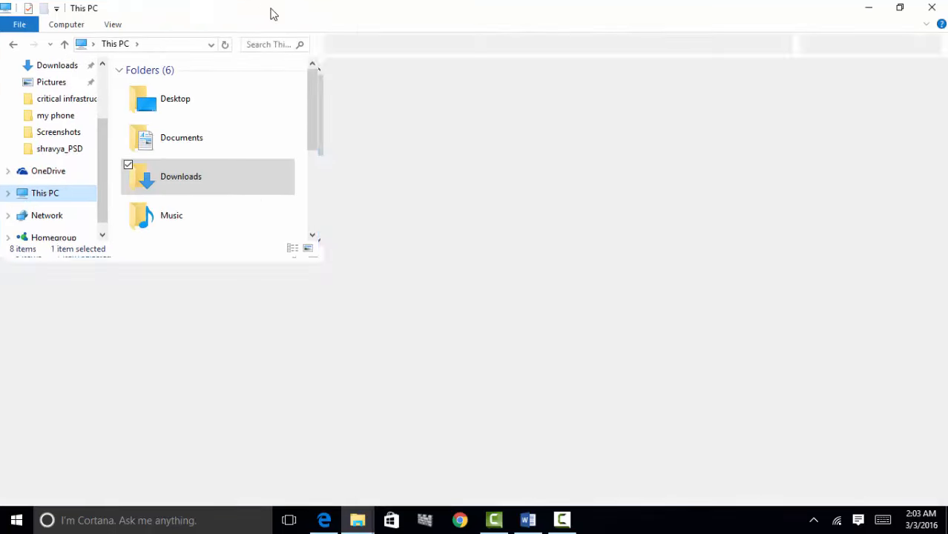
{"action": "double_click", "coordinate": [393, 199]}
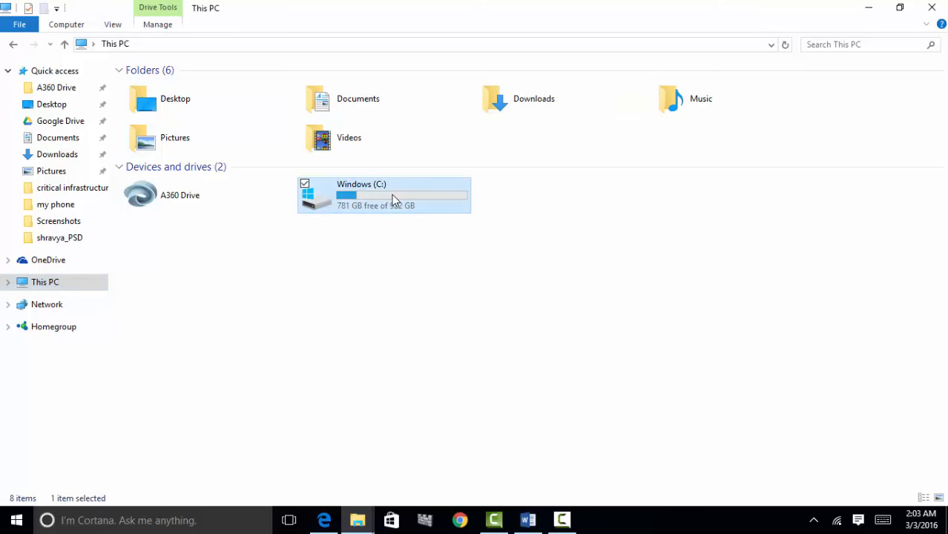
{"action": "left_click", "coordinate": [901, 9]}
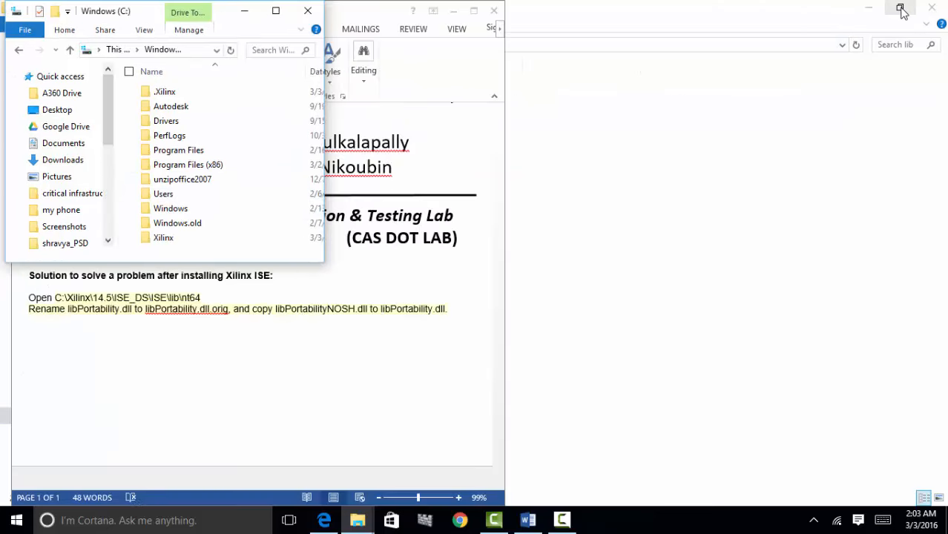
{"action": "left_click", "coordinate": [275, 10]}
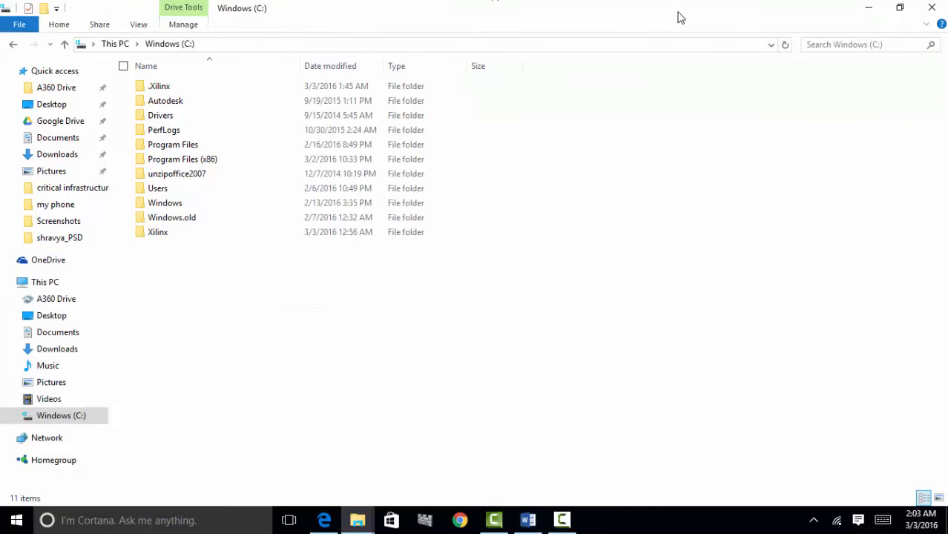
{"action": "left_click", "coordinate": [900, 11]}
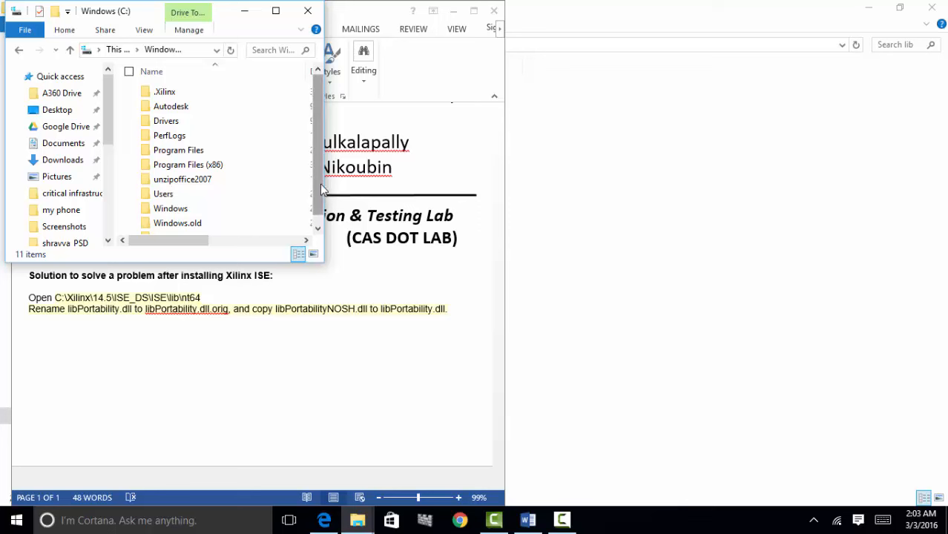
{"action": "left_click_drag", "start_coordinate": [324, 47], "coordinate": [700, 178]}
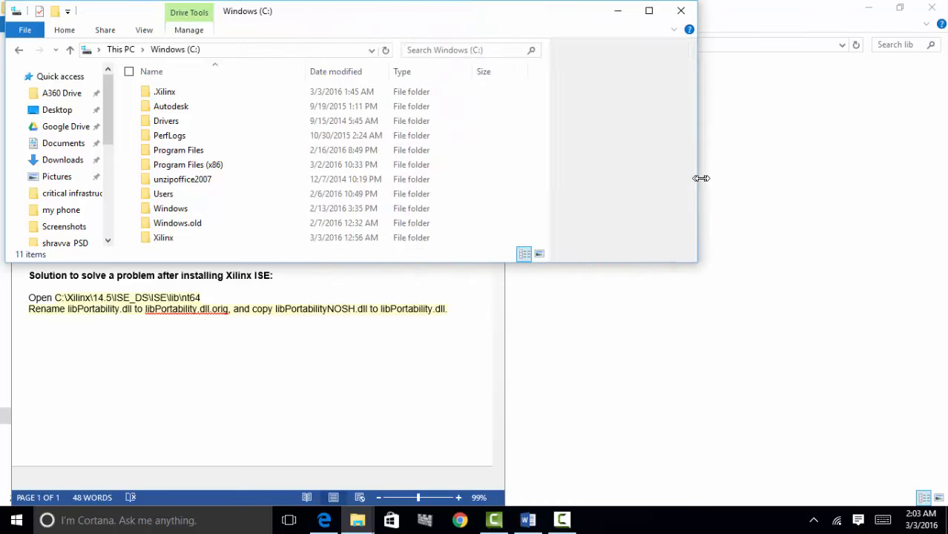
{"action": "left_click_drag", "start_coordinate": [551, 21], "coordinate": [933, 130]}
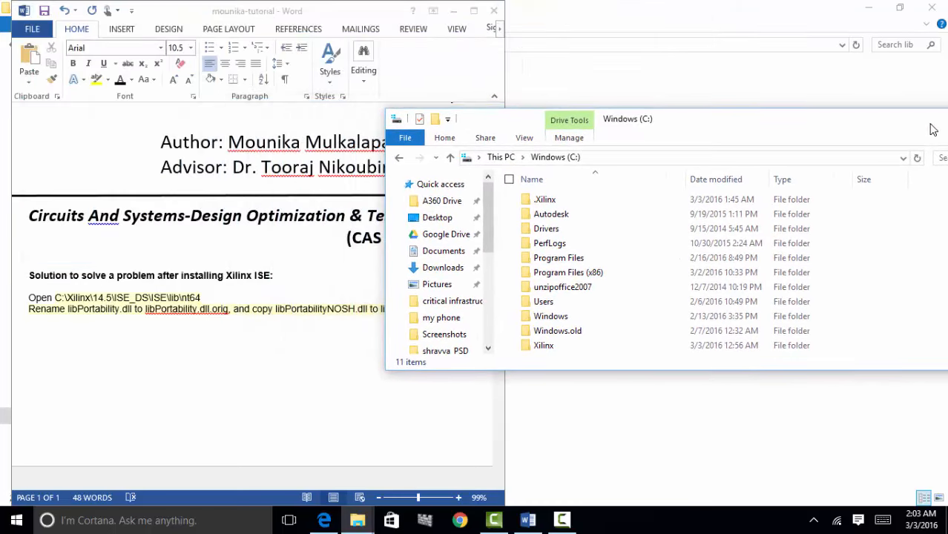
- Navigate into Xilinx\14.7\ISE_DS\ISE\lib to reveal the nt and nt64 folders
{"action": "double_click", "coordinate": [558, 347]}
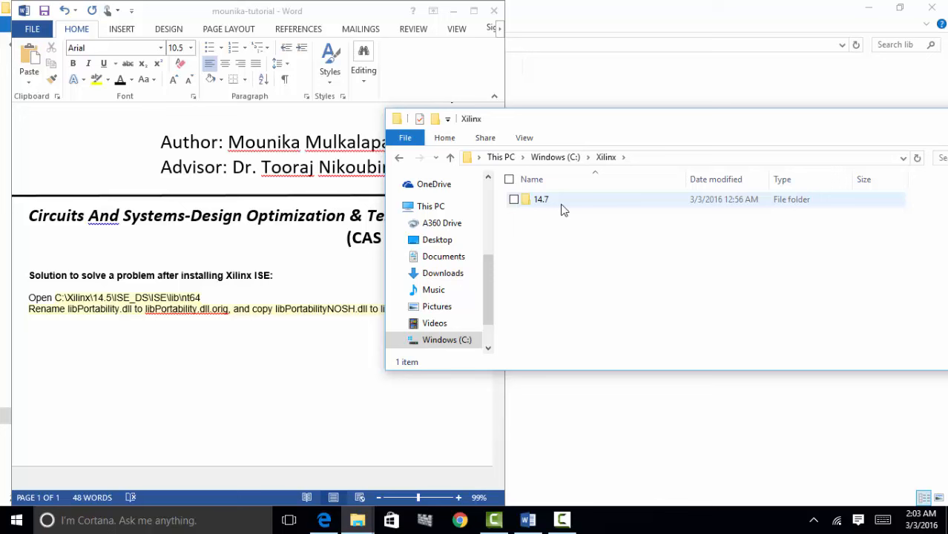
{"action": "double_click", "coordinate": [542, 200]}
{"action": "double_click", "coordinate": [571, 206]}
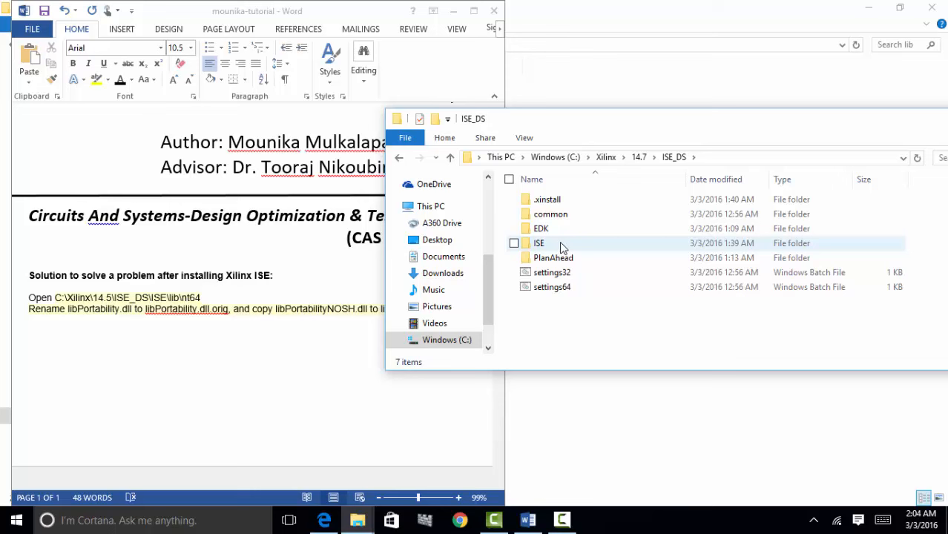
{"action": "double_click", "coordinate": [540, 243]}
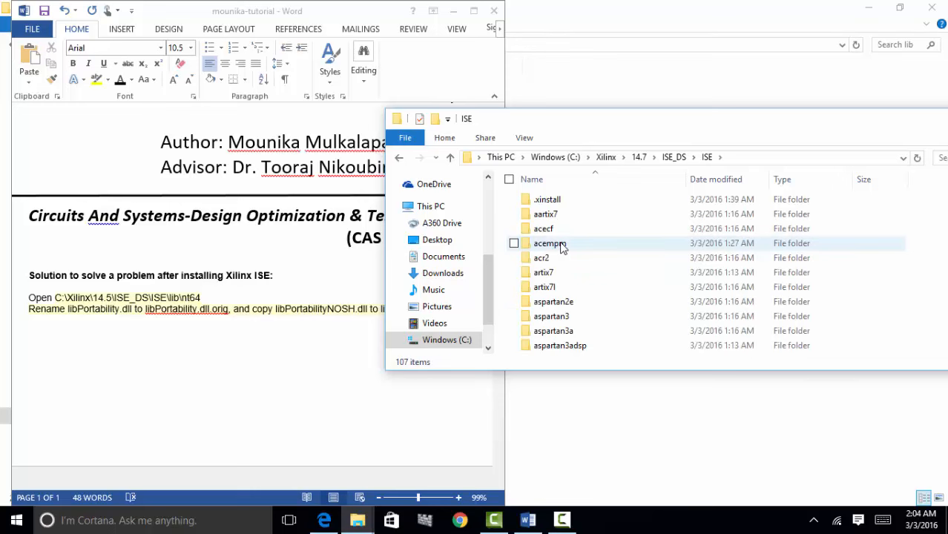
{"action": "scroll", "coordinate": [874, 277], "scroll_direction": "down", "scroll_amount": 3}
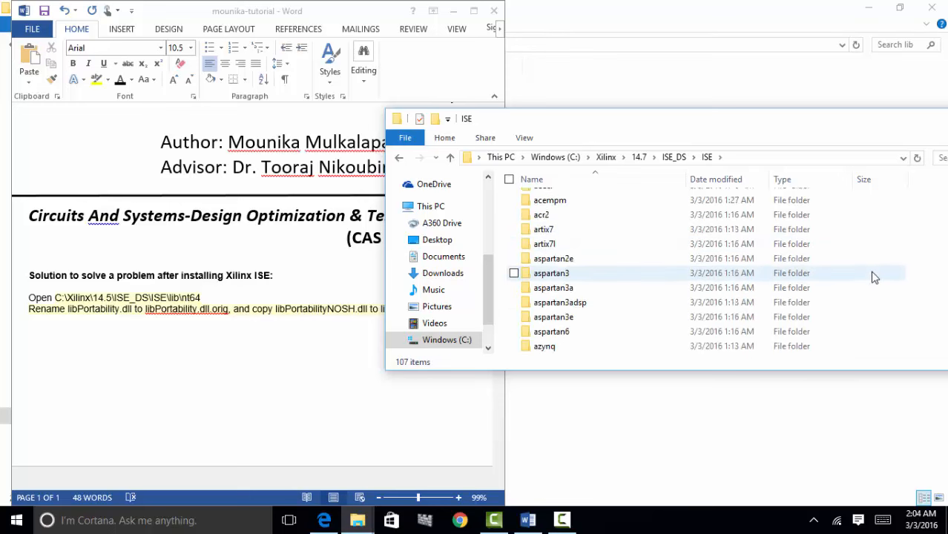
{"action": "scroll", "coordinate": [873, 277], "scroll_direction": "down", "scroll_amount": 6}
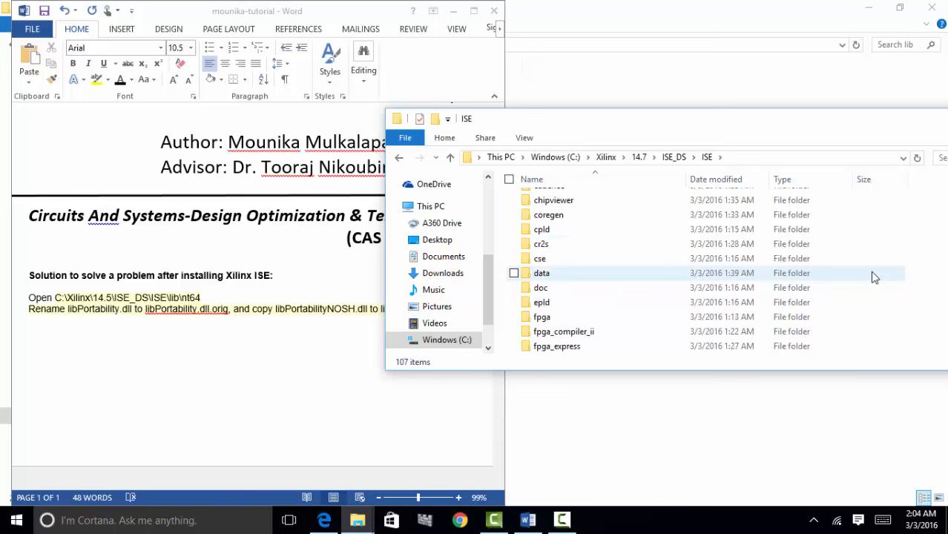
{"action": "scroll", "coordinate": [874, 277], "scroll_direction": "down", "scroll_amount": 2}
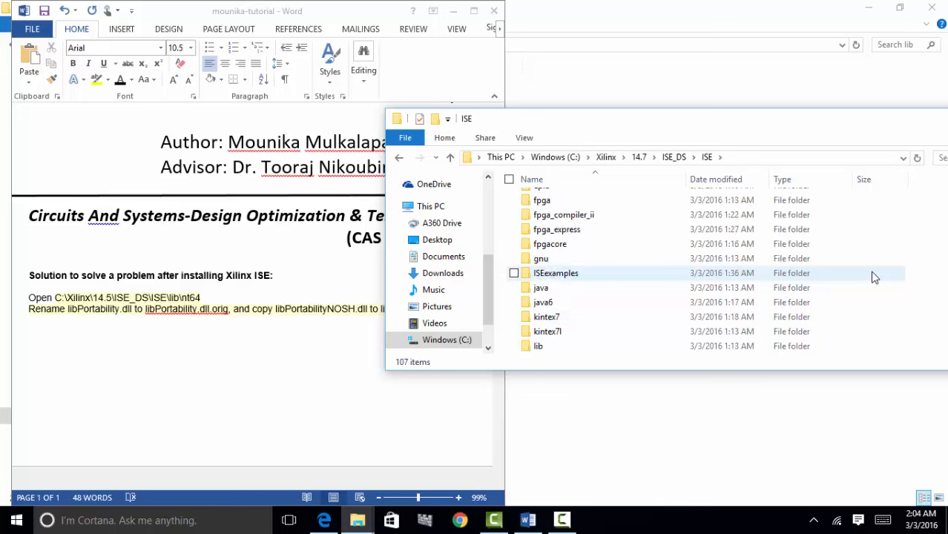
{"action": "double_click", "coordinate": [772, 294]}
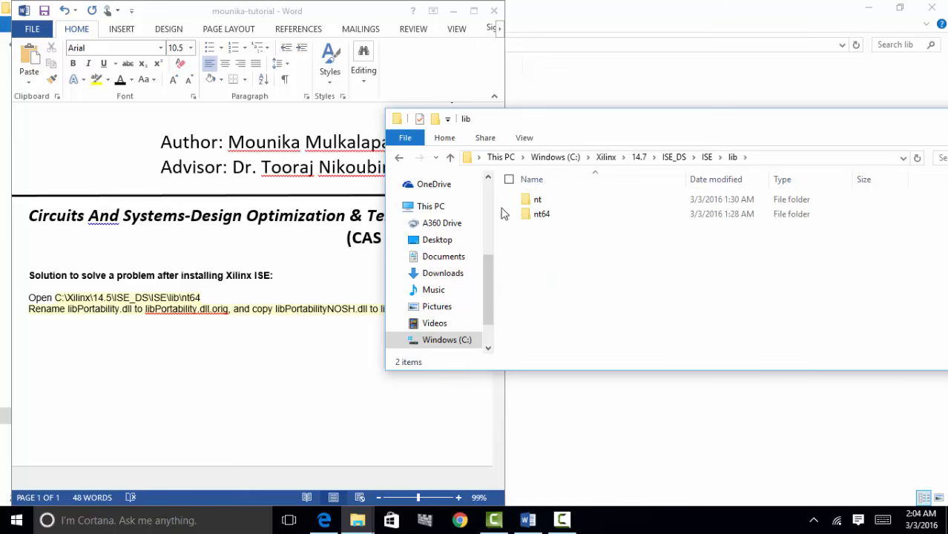
- Open the nt64 folder and select libPortability.dll, listed beside libPortabilityNOSH.dll
{"action": "double_click", "coordinate": [571, 217]}
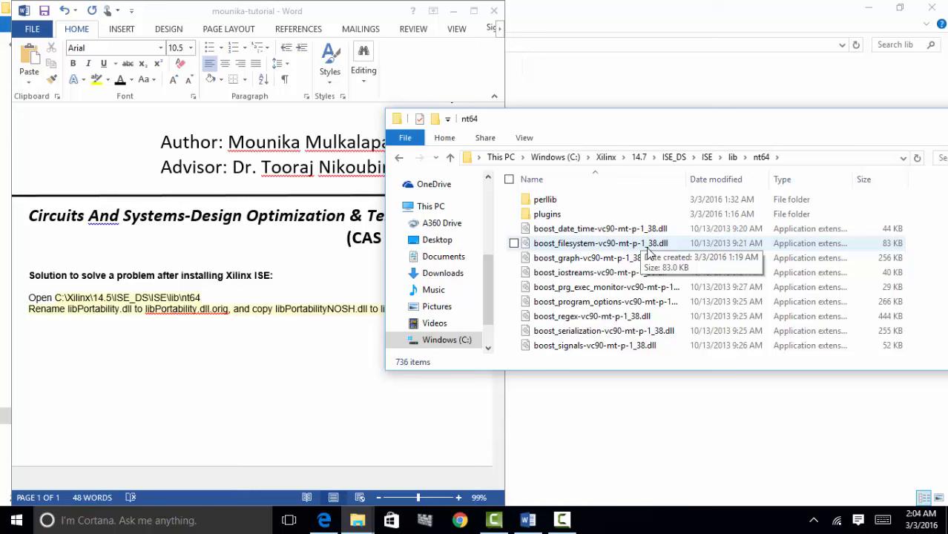
{"action": "scroll", "coordinate": [648, 252], "scroll_direction": "down", "scroll_amount": 3}
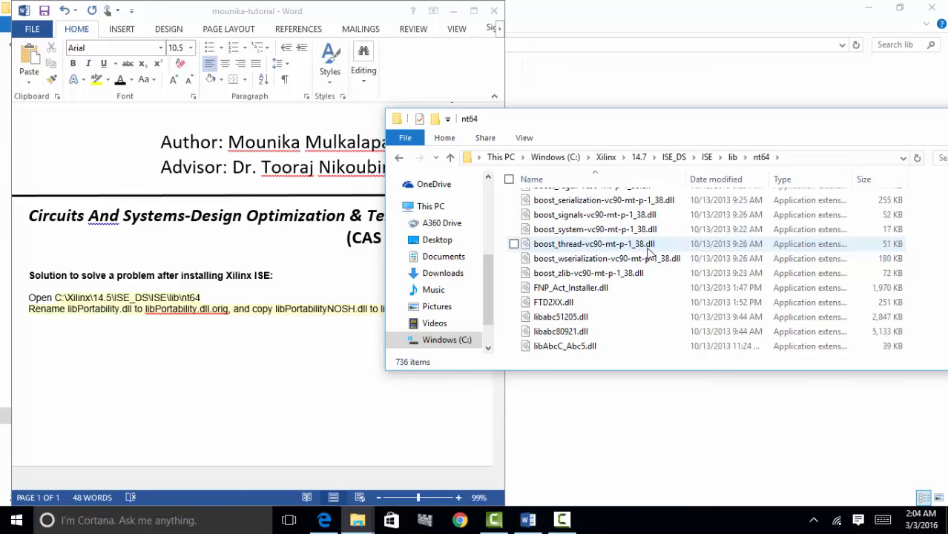
{"action": "key", "text": "l"}
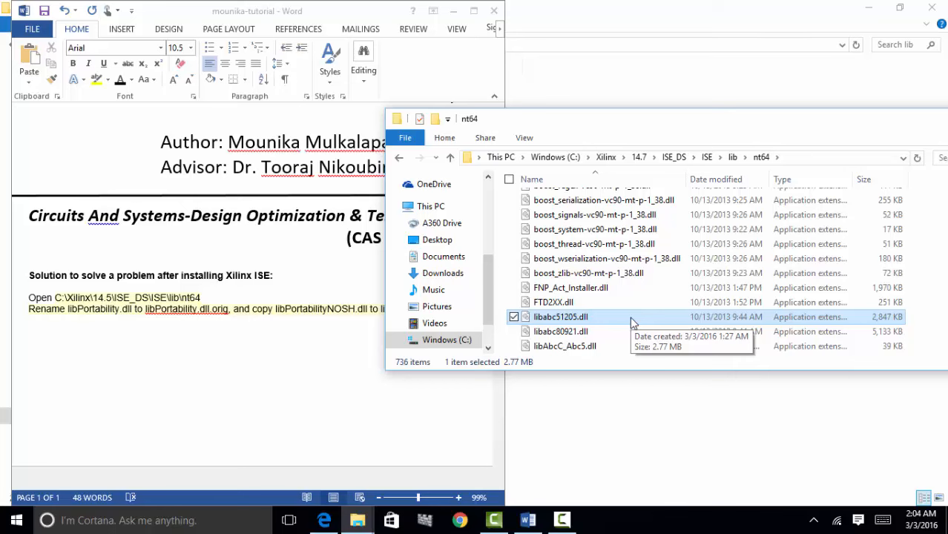
{"action": "scroll", "coordinate": [633, 323], "scroll_direction": "down", "scroll_amount": 2}
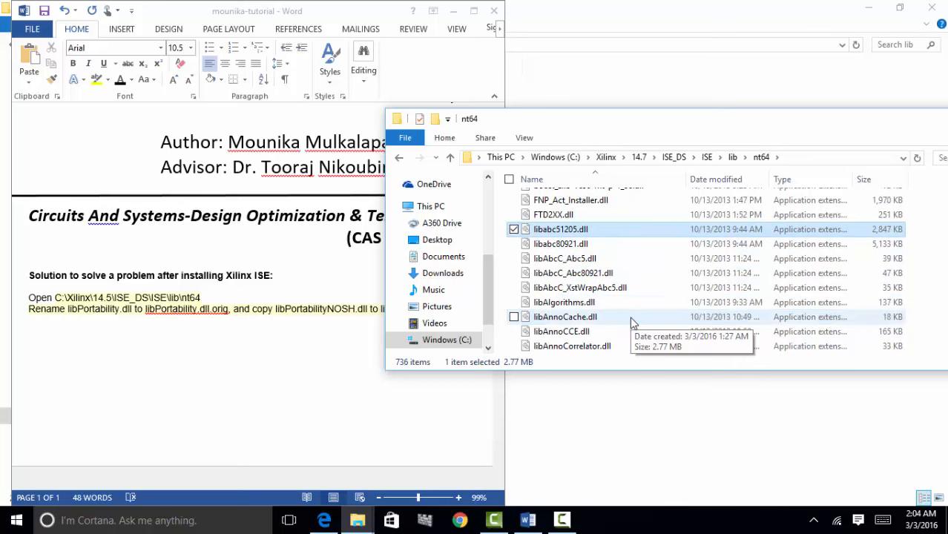
{"action": "scroll", "coordinate": [633, 322], "scroll_direction": "down", "scroll_amount": 8}
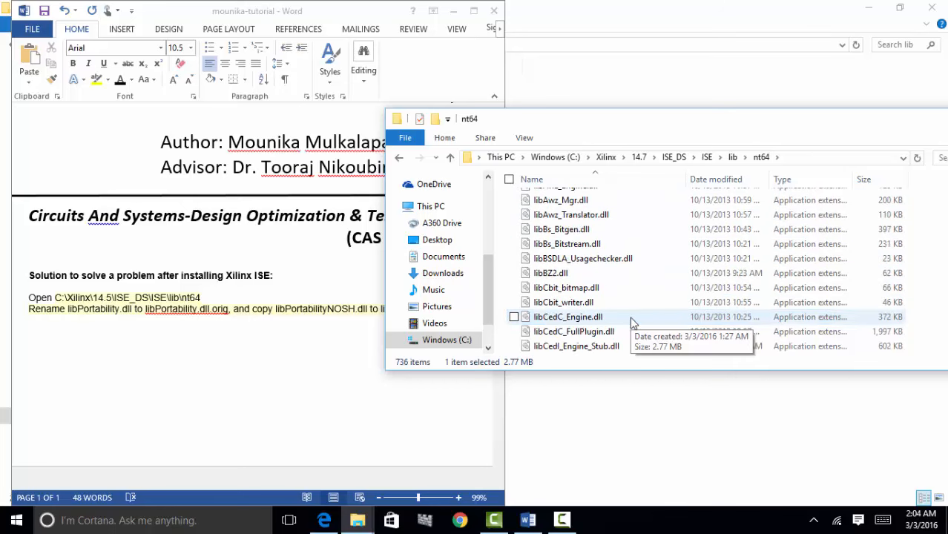
{"action": "scroll", "coordinate": [633, 323], "scroll_direction": "down", "scroll_amount": 8}
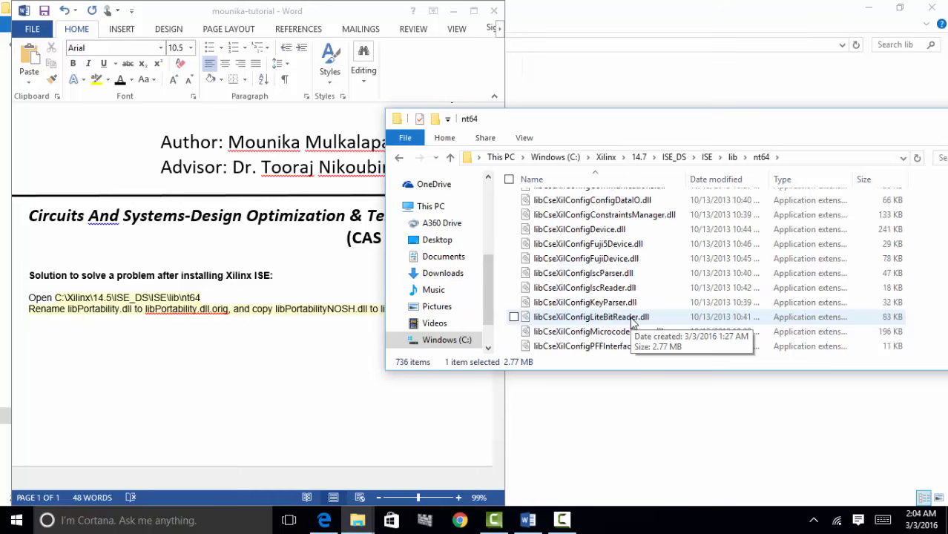
{"action": "scroll", "coordinate": [633, 323], "scroll_direction": "down", "scroll_amount": 8}
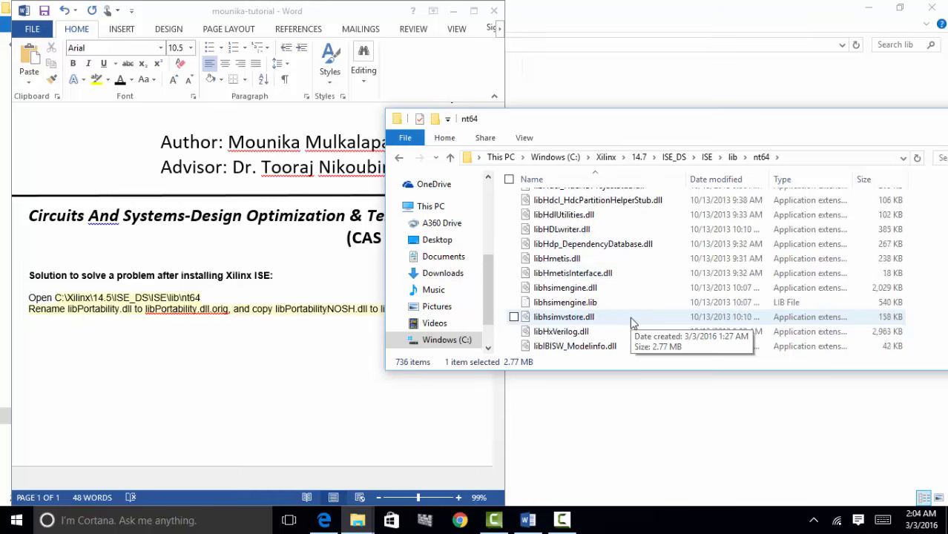
{"action": "scroll", "coordinate": [633, 323], "scroll_direction": "down", "scroll_amount": 8}
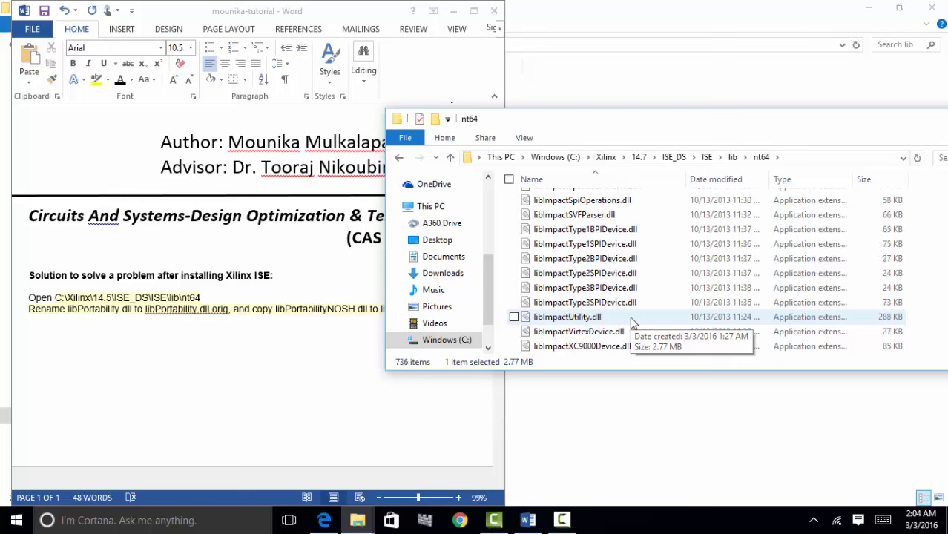
{"action": "scroll", "coordinate": [632, 322], "scroll_direction": "down", "scroll_amount": 8}
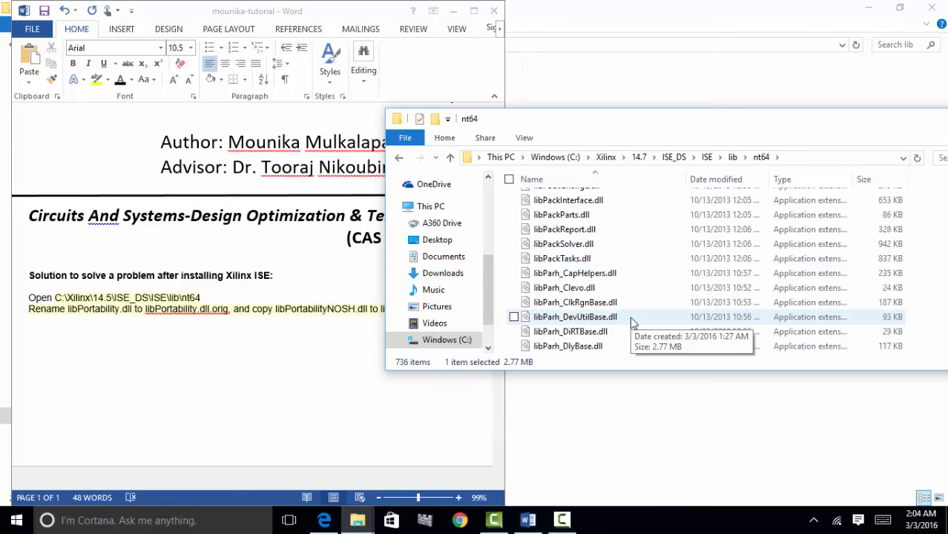
{"action": "scroll", "coordinate": [633, 323], "scroll_direction": "down", "scroll_amount": 3}
{"action": "scroll", "coordinate": [633, 323], "scroll_direction": "down", "scroll_amount": 8}
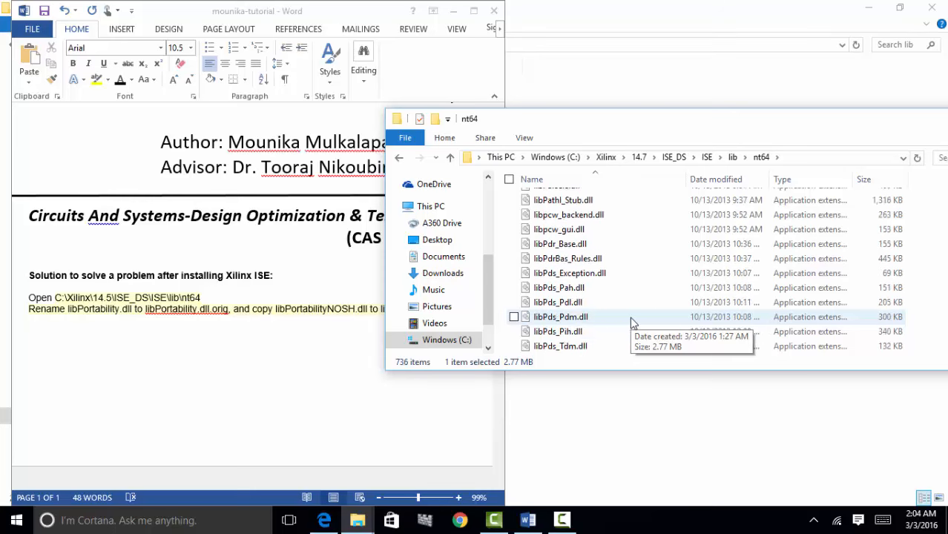
{"action": "scroll", "coordinate": [633, 322], "scroll_direction": "down", "scroll_amount": 1}
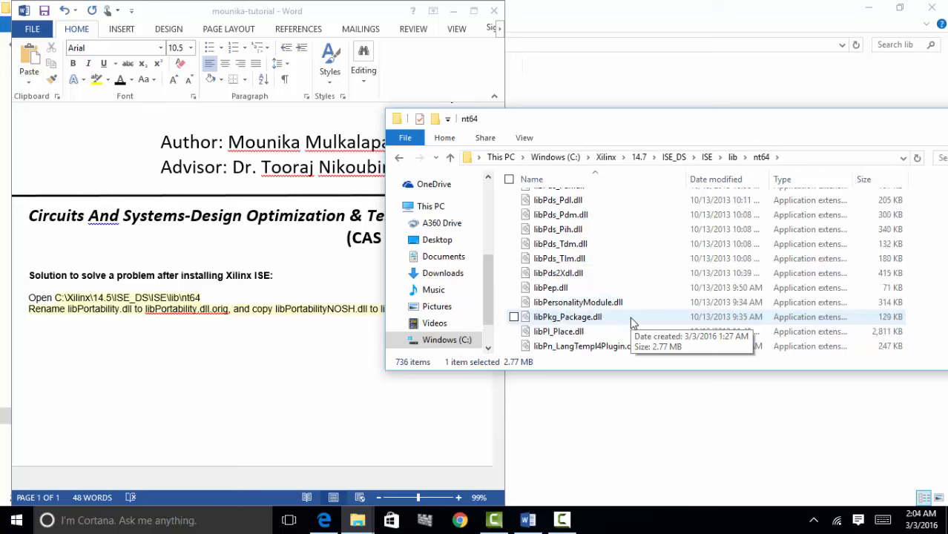
{"action": "scroll", "coordinate": [633, 323], "scroll_direction": "down", "scroll_amount": 4}
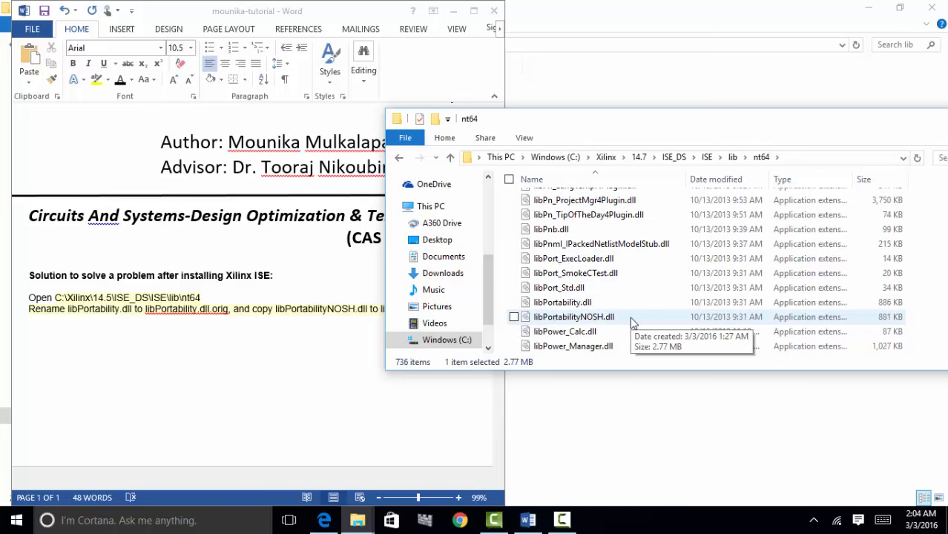
{"action": "left_click", "coordinate": [599, 303]}
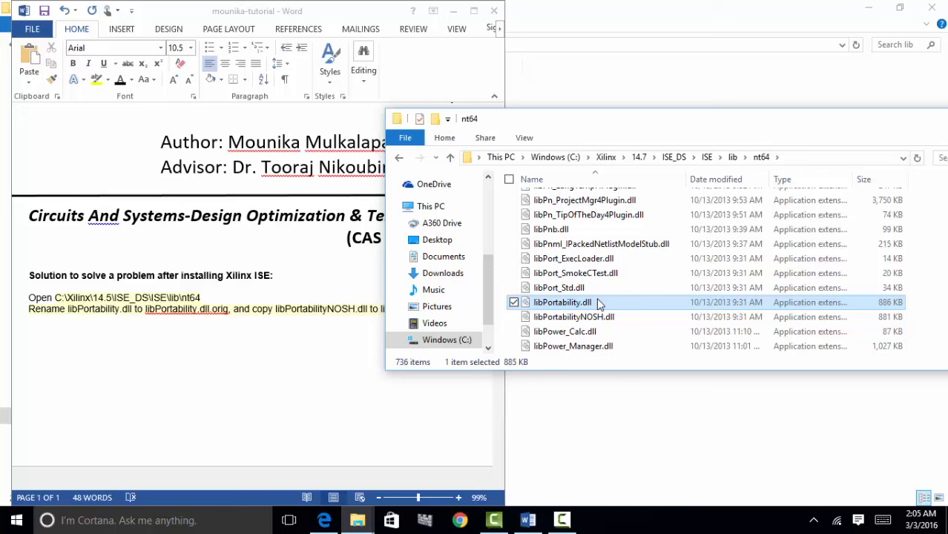
- Rename libPortability.dll to libPortability.dll.orig
{"action": "right_click", "coordinate": [600, 303]}
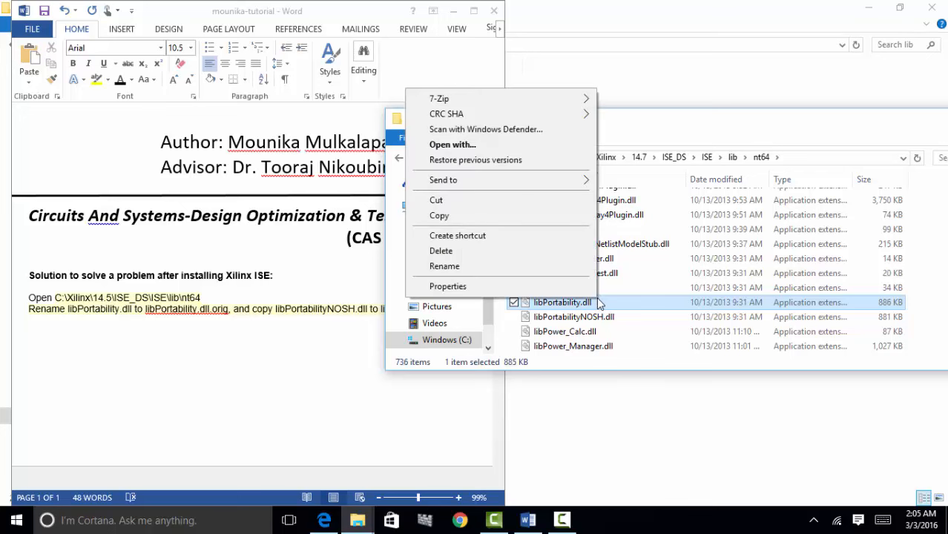
{"action": "left_click", "coordinate": [558, 265]}
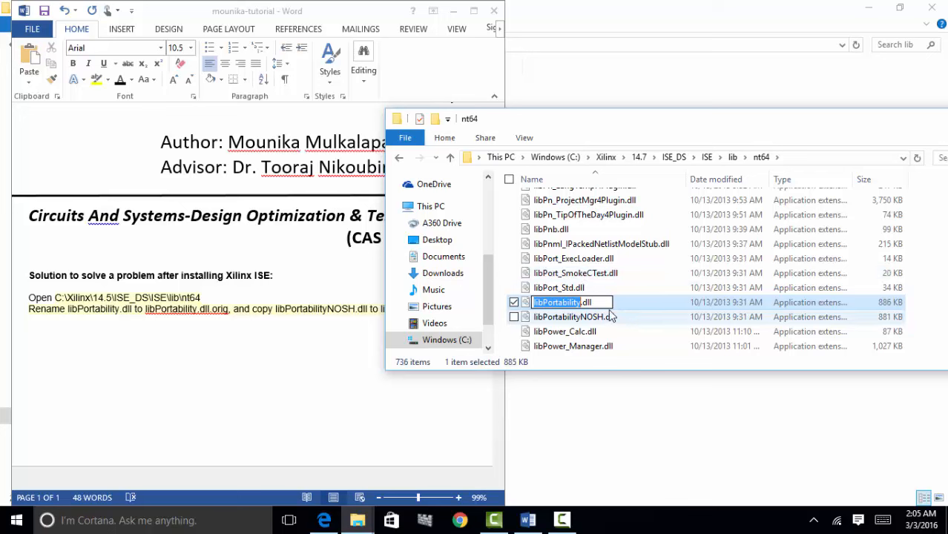
{"action": "left_click", "coordinate": [601, 302]}
{"action": "type", "text": ".o"}
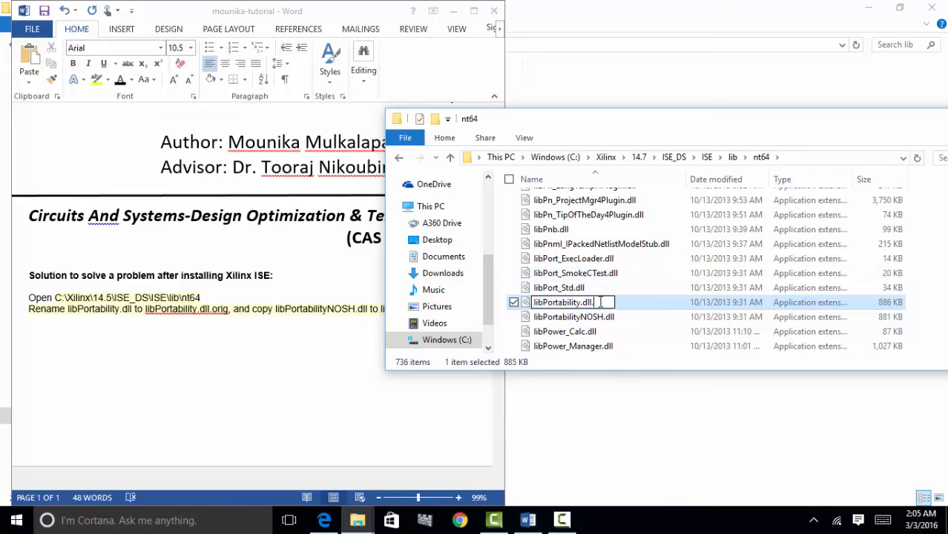
{"action": "type", "text": "rig"}
{"action": "key", "text": "Return"}
{"action": "left_click", "coordinate": [605, 317]}
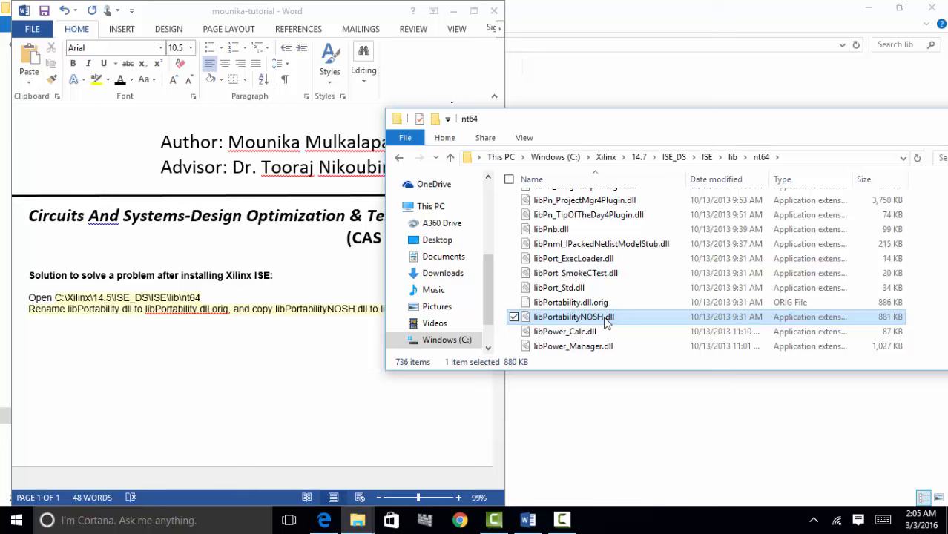
- Paste a copy of libPortabilityNOSH.dll and rename the copy to libPortability.dll
{"action": "left_click", "coordinate": [936, 282]}
{"action": "key", "text": "ctrl+v"}
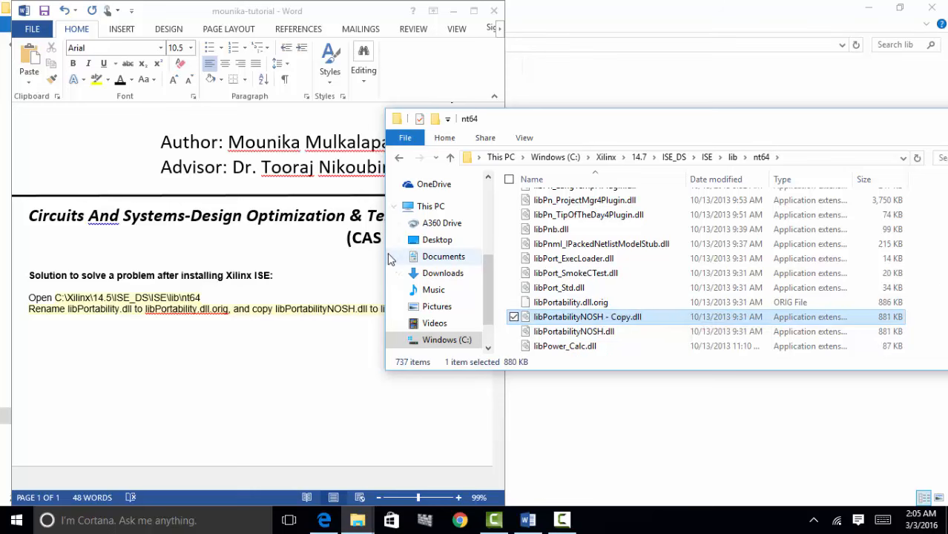
{"action": "left_click_drag", "start_coordinate": [387, 251], "coordinate": [479, 251]}
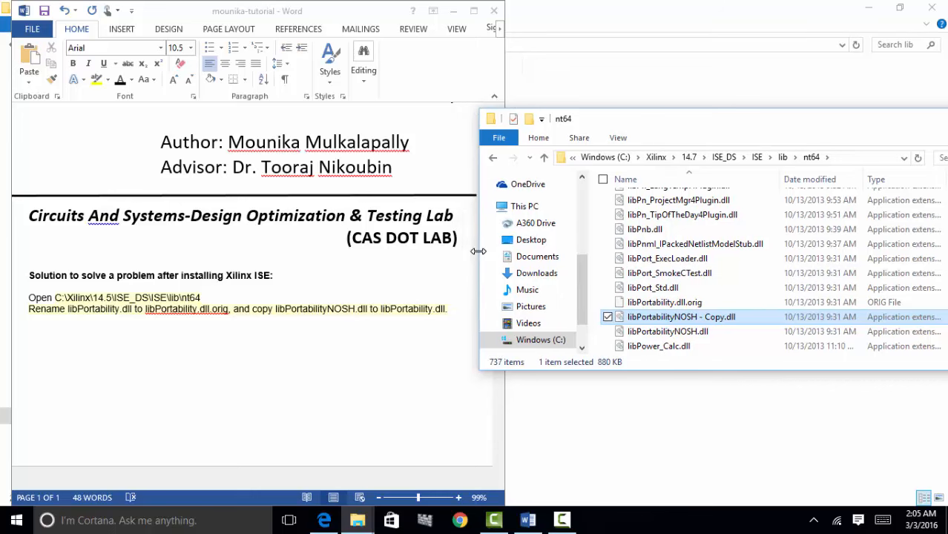
{"action": "right_click", "coordinate": [656, 319]}
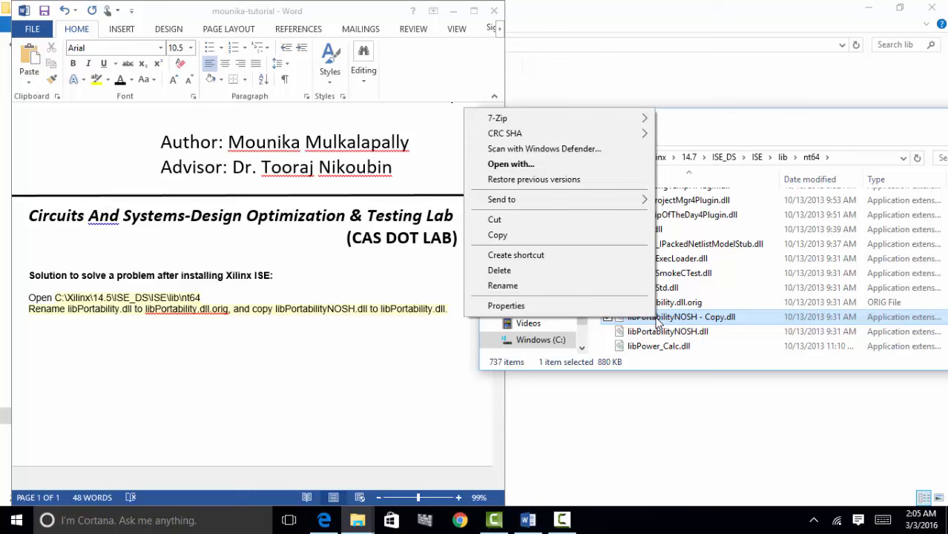
{"action": "left_click", "coordinate": [601, 293]}
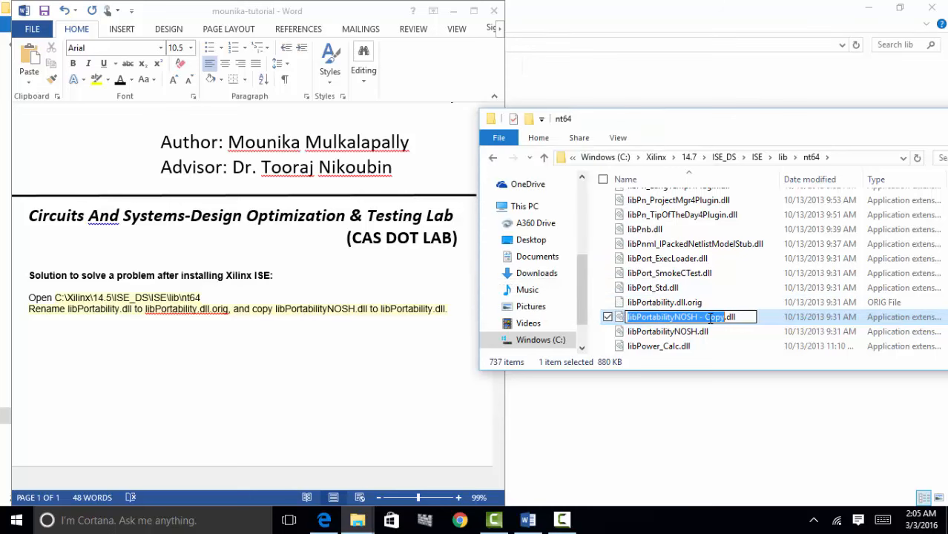
{"action": "left_click", "coordinate": [714, 318]}
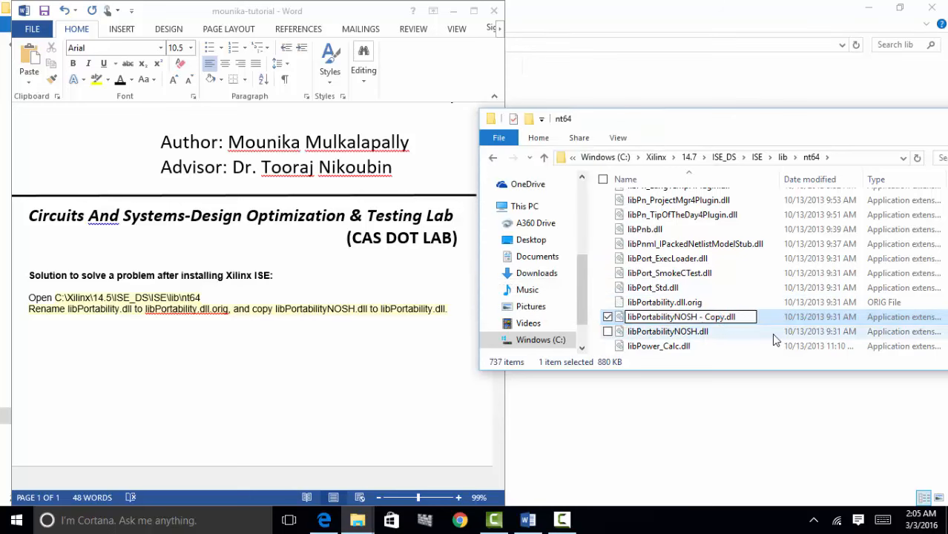
{"action": "key", "text": "BackSpace"}
{"action": "key", "text": "BackSpace"}
{"action": "key", "text": "BackSpace"}
{"action": "key", "text": "BackSpace"}
{"action": "key", "text": "BackSpace"}
{"action": "key", "text": "BackSpace"}
{"action": "key", "text": "BackSpace"}
{"action": "key", "text": "BackSpace"}
{"action": "key", "text": "BackSpace"}
{"action": "key", "text": "BackSpace"}
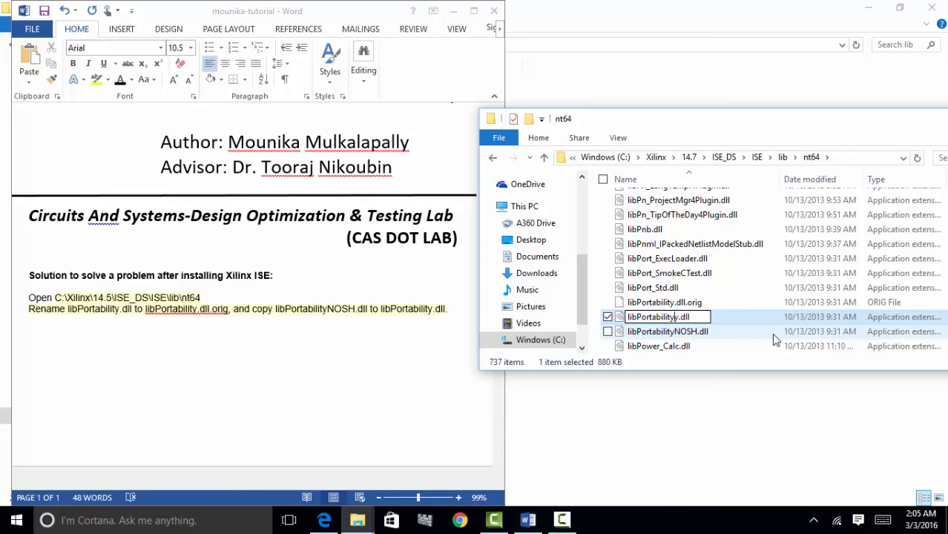
{"action": "key", "text": "BackSpace"}
{"action": "key", "text": "Return"}
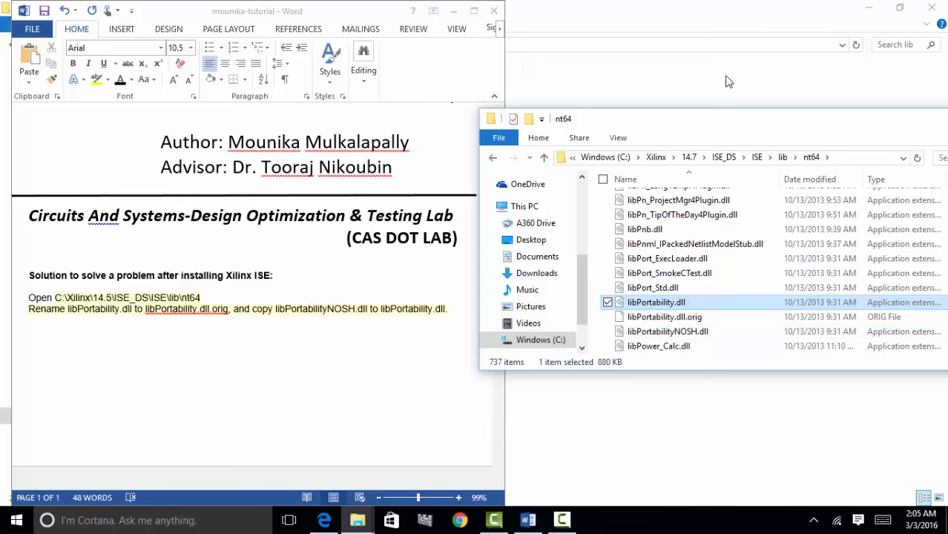
{"action": "left_click_drag", "start_coordinate": [740, 134], "coordinate": [592, 119]}
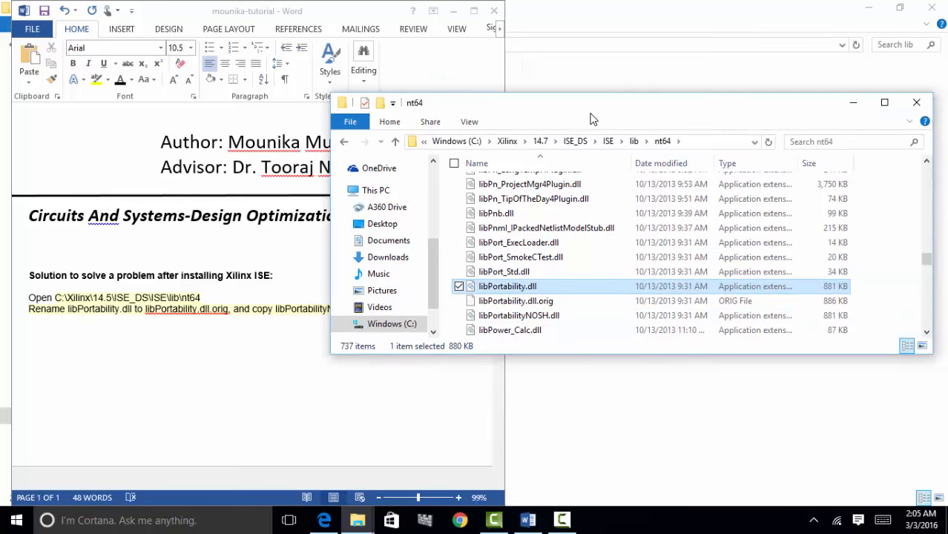
- Close the nt64 window, minimize Word, and relaunch ISE Design Suite 14.7 from the desktop
{"action": "left_click", "coordinate": [917, 103]}
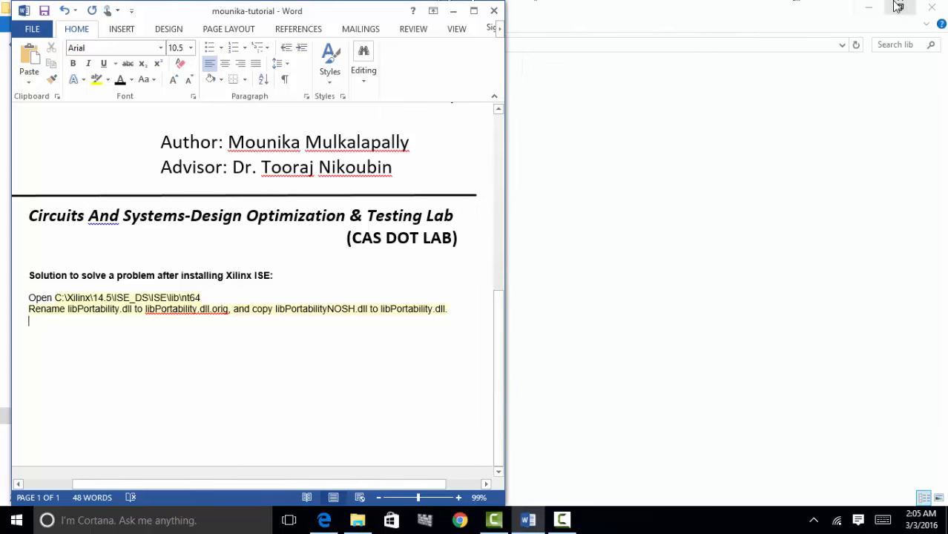
{"action": "left_click", "coordinate": [870, 8]}
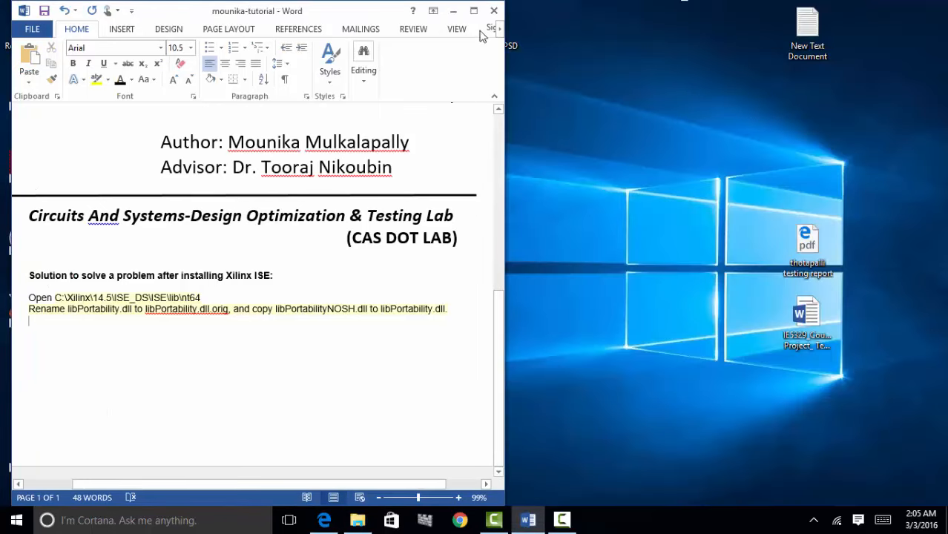
{"action": "left_click", "coordinate": [454, 10]}
{"action": "double_click", "coordinate": [281, 179]}
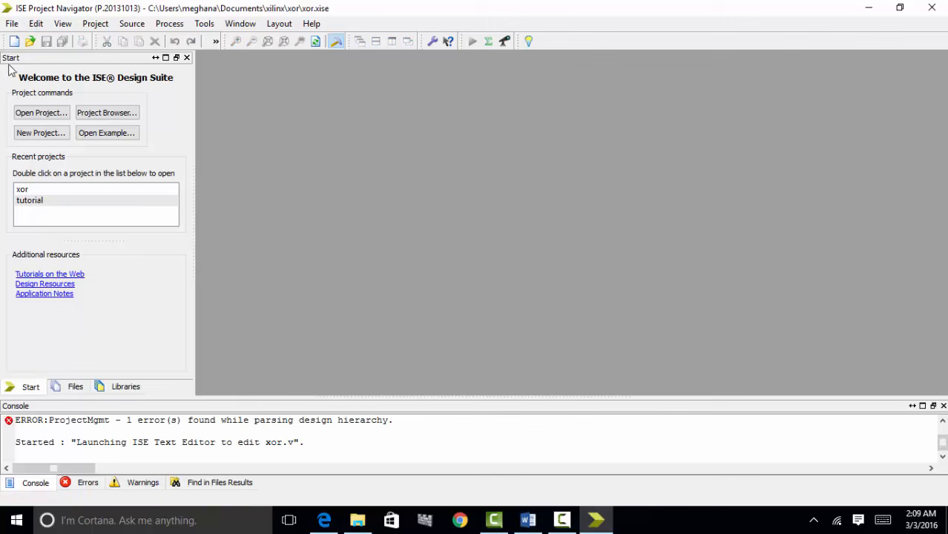
{"action": "left_click", "coordinate": [11, 23]}
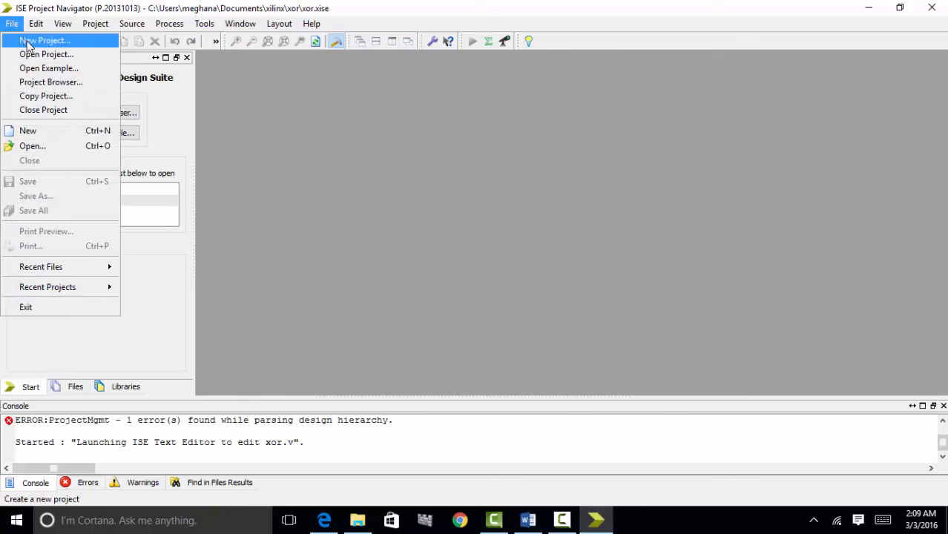
- Create project 'example' with the default Artix7 XC7A100T, CSG324, -3 Verilog settings
{"action": "left_click", "coordinate": [26, 41]}
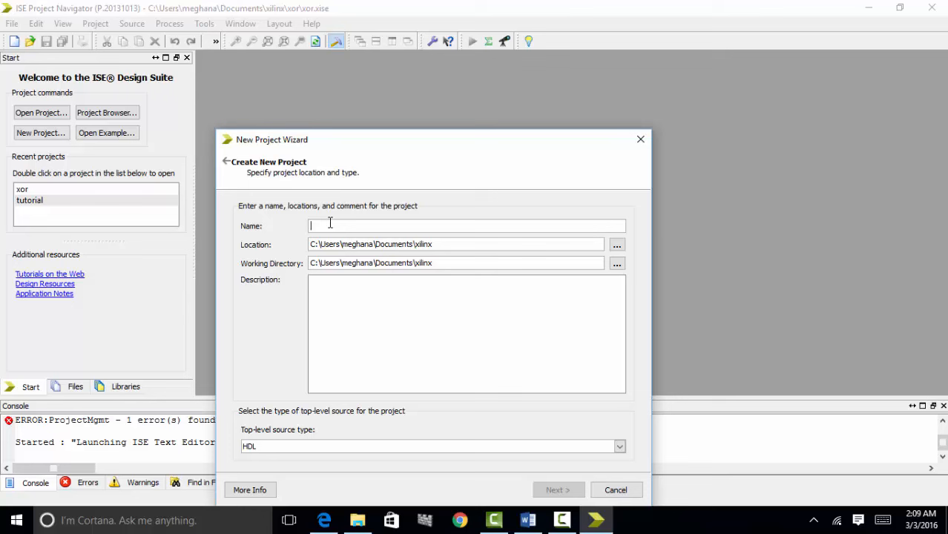
{"action": "type", "text": "ex"}
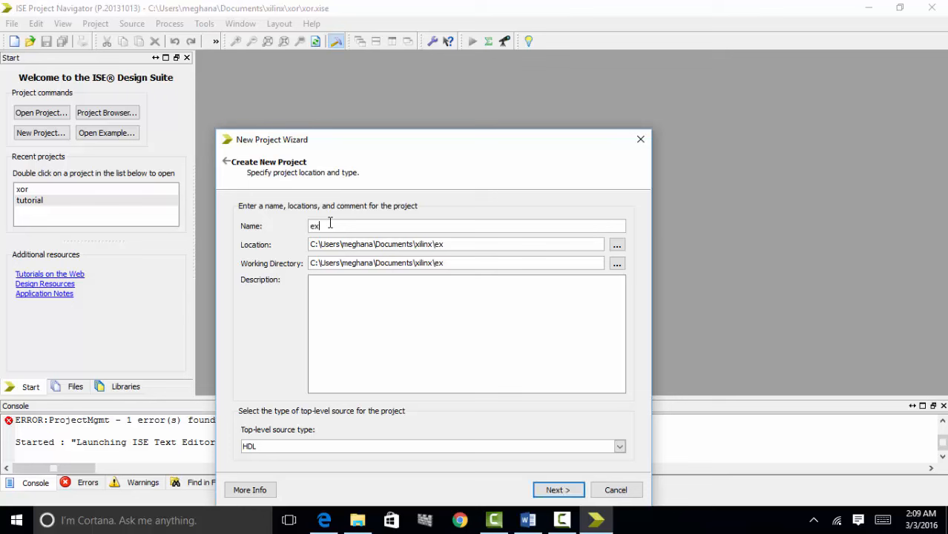
{"action": "type", "text": "ample"}
{"action": "left_click", "coordinate": [558, 491]}
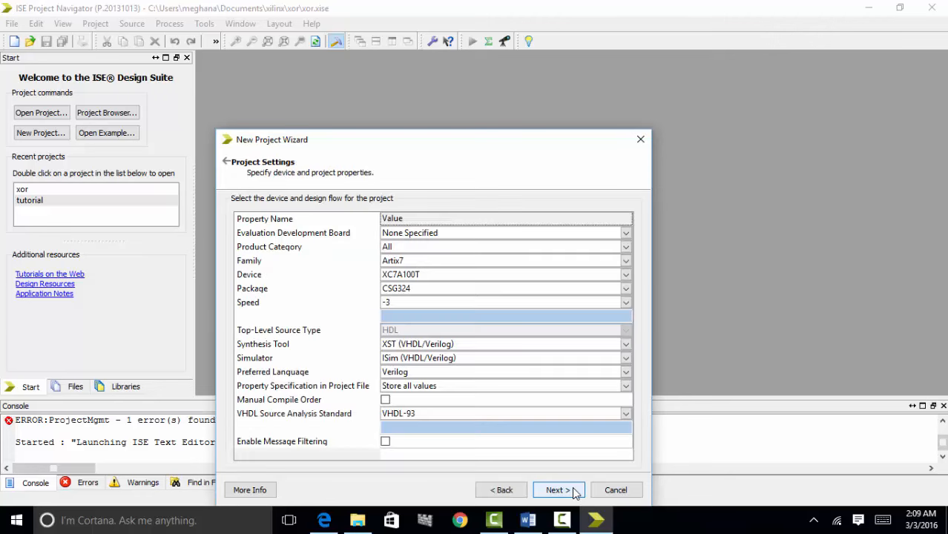
{"action": "left_click", "coordinate": [558, 490]}
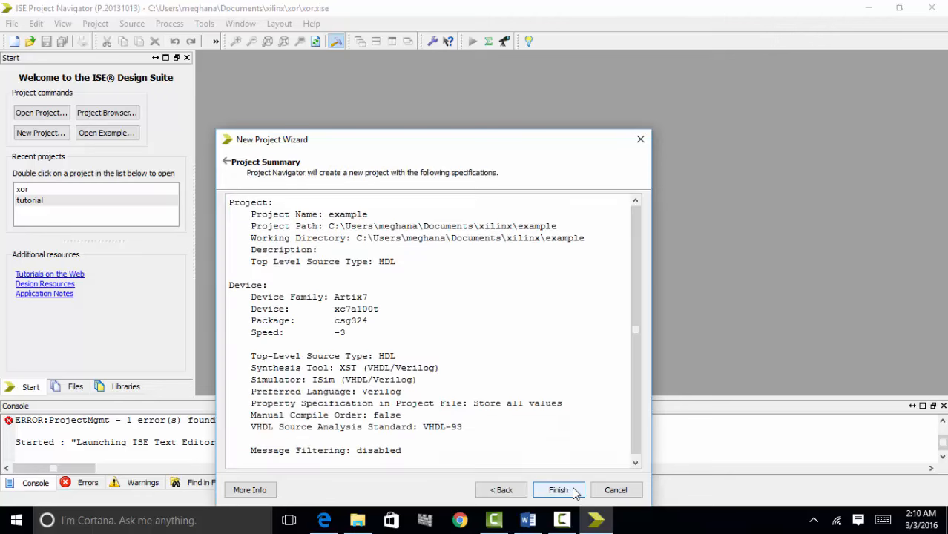
{"action": "left_click", "coordinate": [573, 491]}
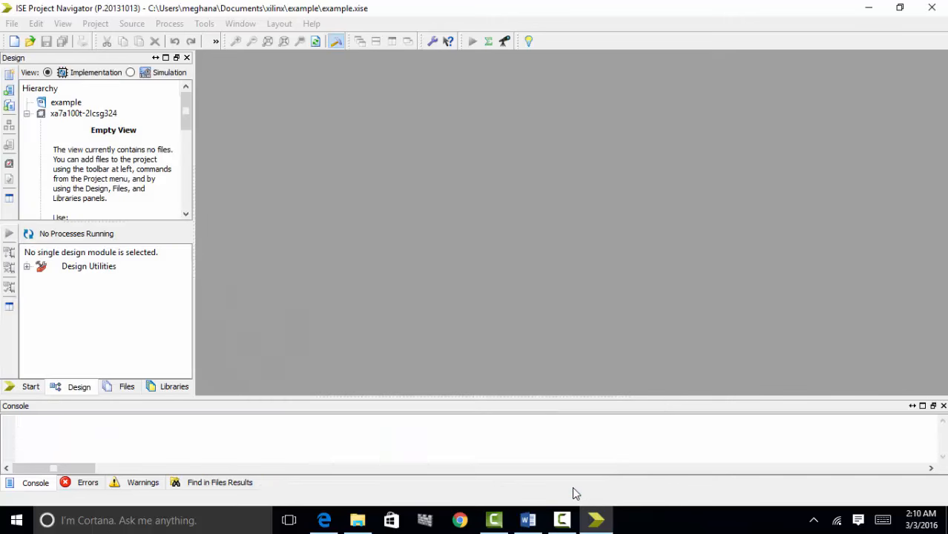
{"action": "left_click", "coordinate": [66, 104]}
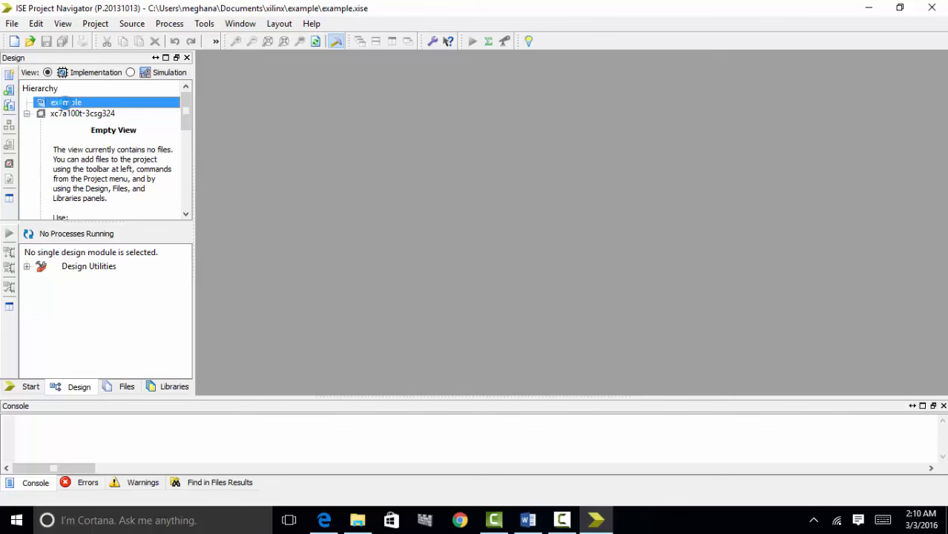
- Add a Verilog Module source named 'ex' to the example project, skipping port definitions
{"action": "right_click", "coordinate": [66, 104]}
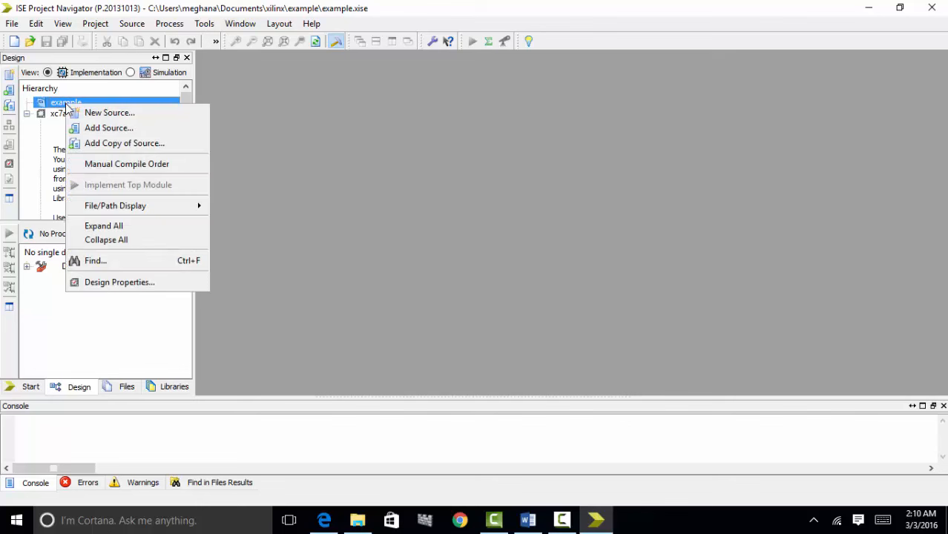
{"action": "left_click", "coordinate": [98, 116]}
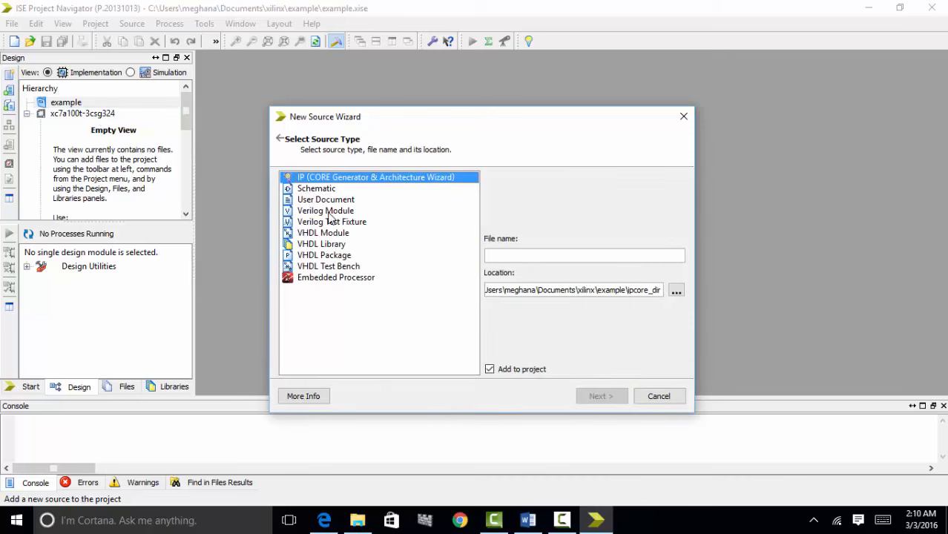
{"action": "left_click", "coordinate": [329, 211]}
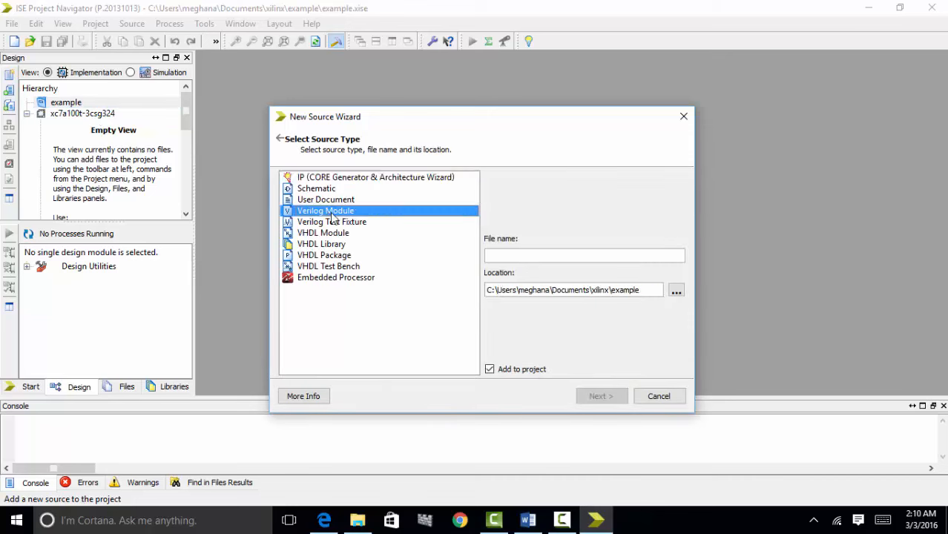
{"action": "left_click", "coordinate": [509, 257]}
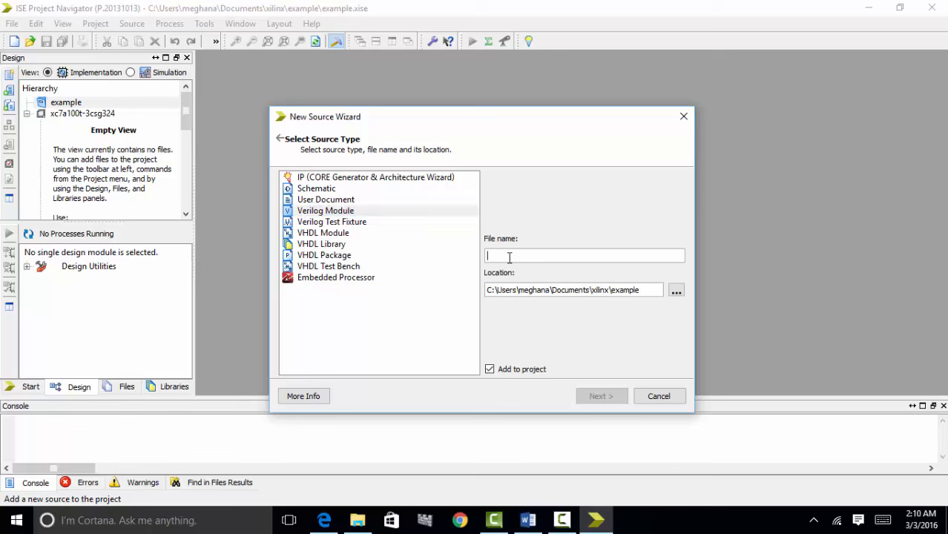
{"action": "type", "text": "ex"}
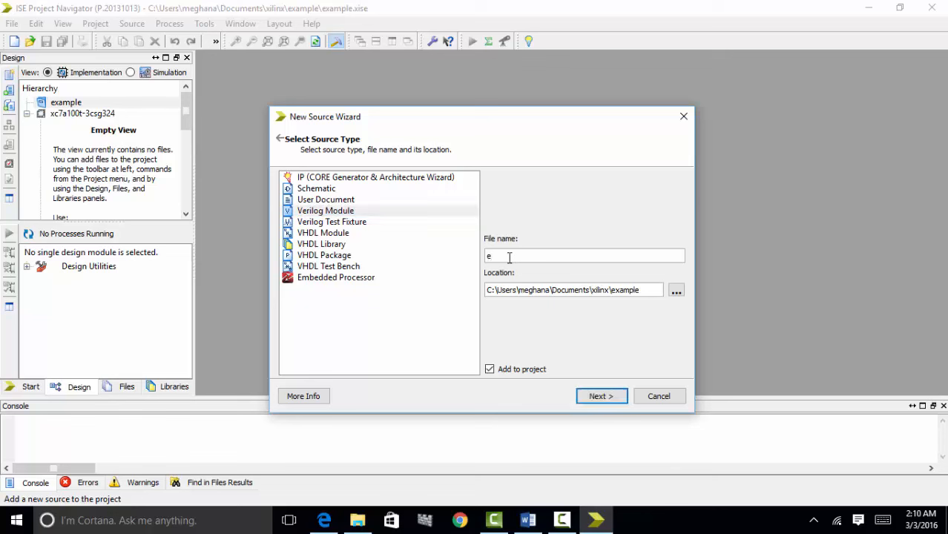
{"action": "left_click", "coordinate": [597, 398]}
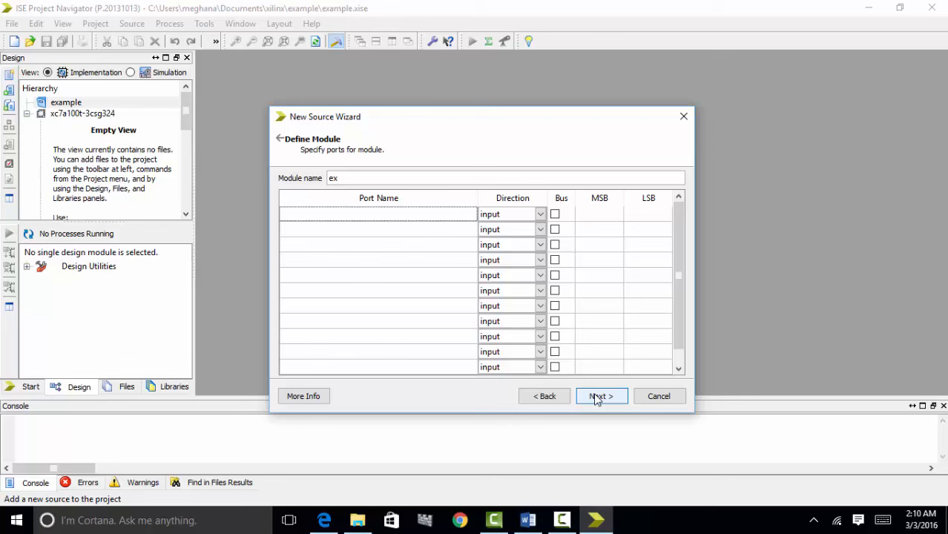
{"action": "left_click", "coordinate": [597, 398]}
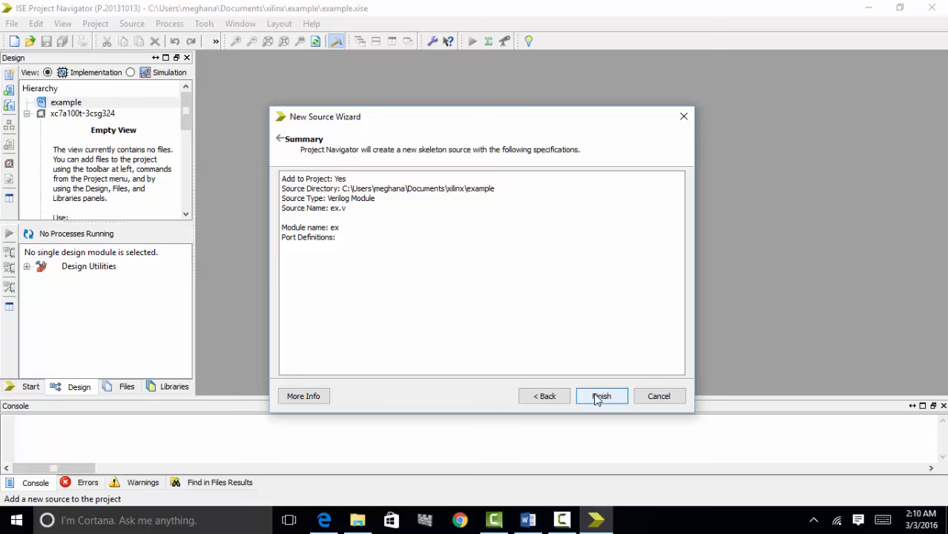
{"action": "left_click", "coordinate": [601, 397]}
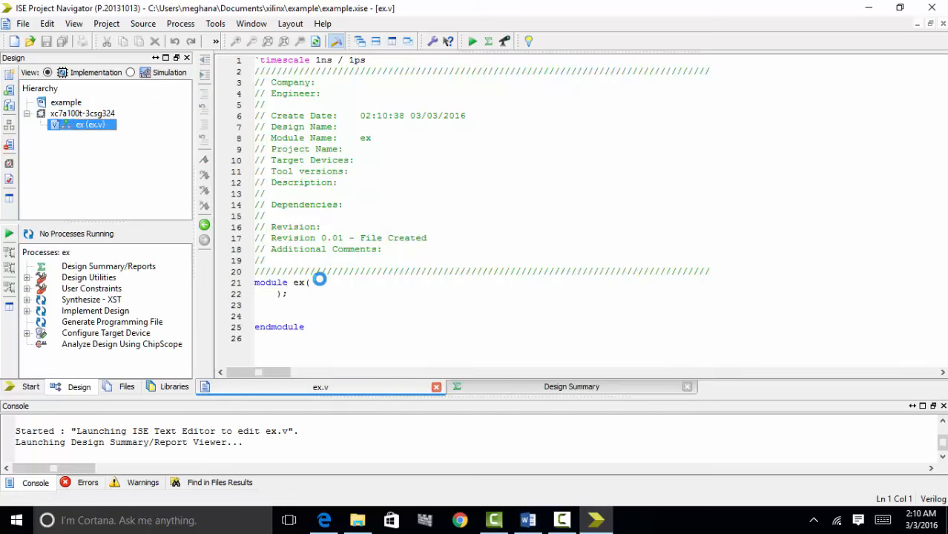
- Set the ex module's port list to (a,b,out) on one line
{"action": "left_click", "coordinate": [318, 285]}
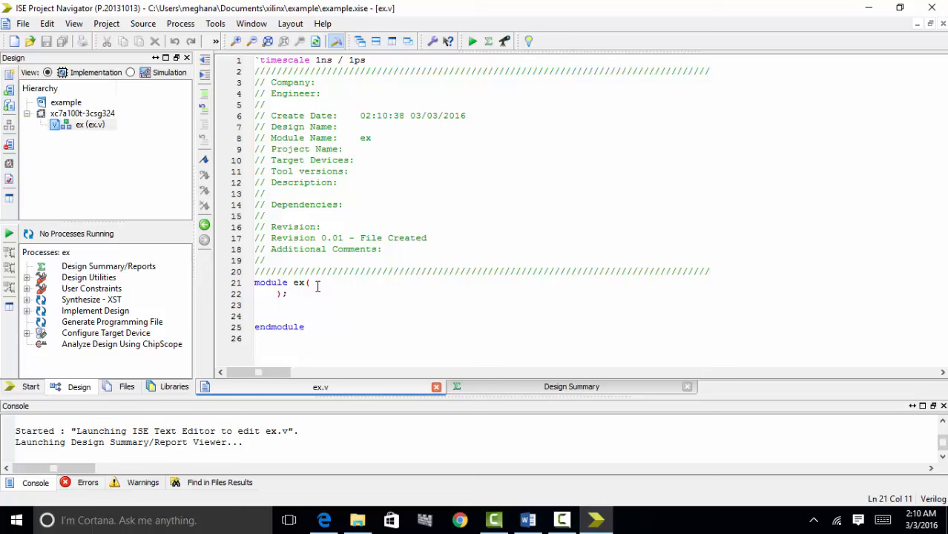
{"action": "type", "text": "a,b,"}
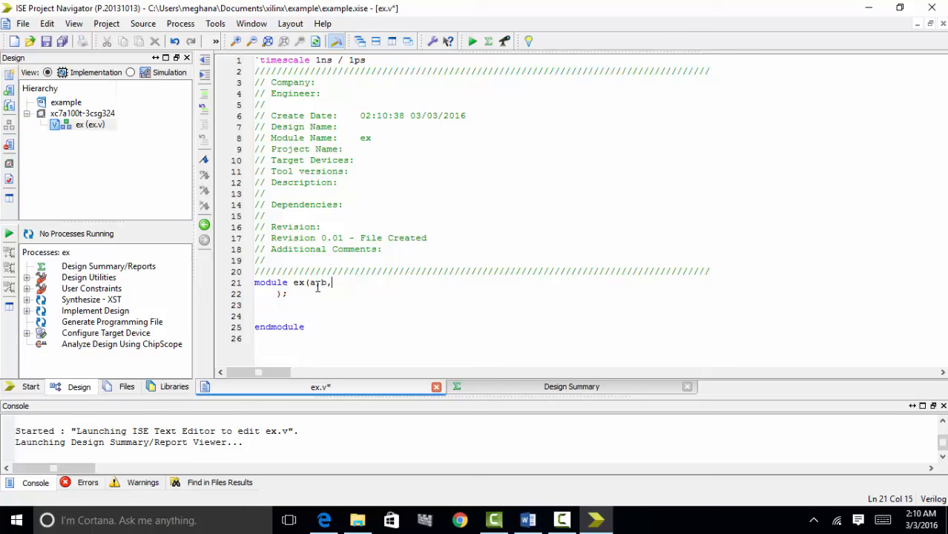
{"action": "type", "text": "ct"}
{"action": "key", "text": "BackSpace"}
{"action": "type", "text": "ut"}
{"action": "key", "text": "Delete"}
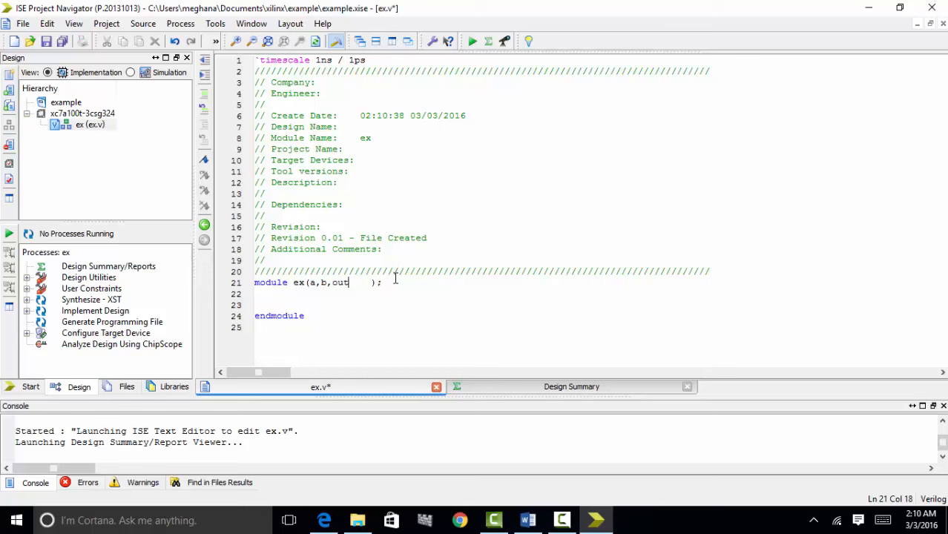
{"action": "key", "text": "Delete"}
{"action": "key", "text": "Delete"}
{"action": "key", "text": "Delete"}
- Declare input a,b and output out, add xor(out,a,b);, and save ex.v
{"action": "left_click", "coordinate": [378, 283]}
{"action": "key", "text": "Return"}
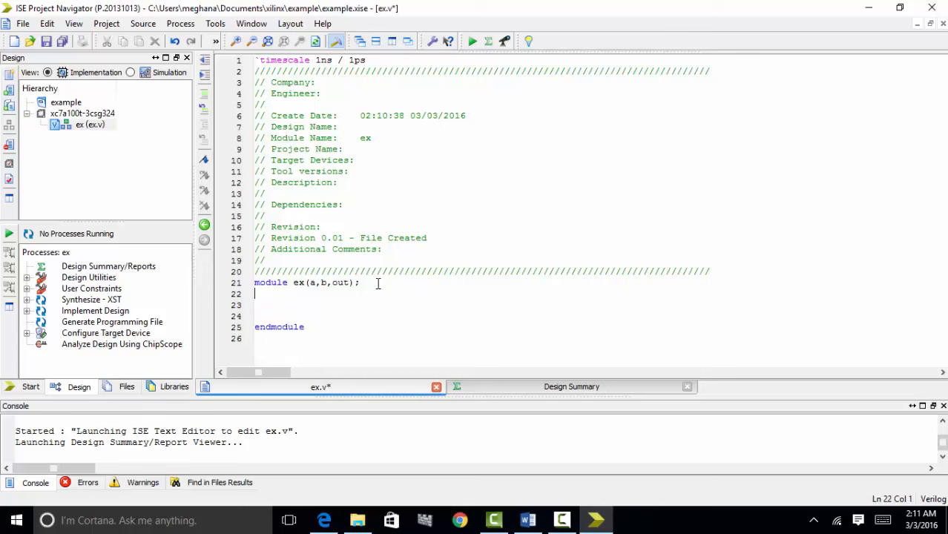
{"action": "type", "text": "input a,b"}
{"action": "type", "text": ";"}
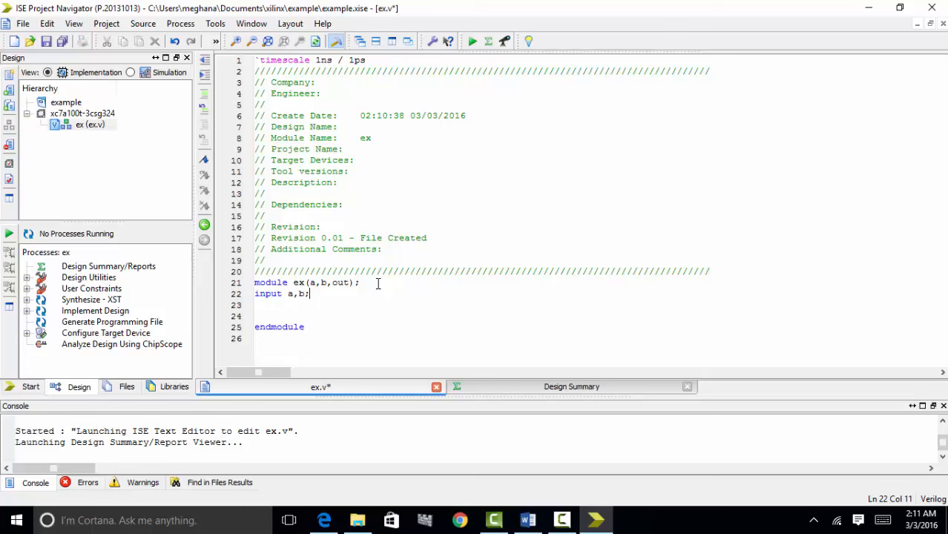
{"action": "key", "text": "Return"}
{"action": "type", "text": "out"}
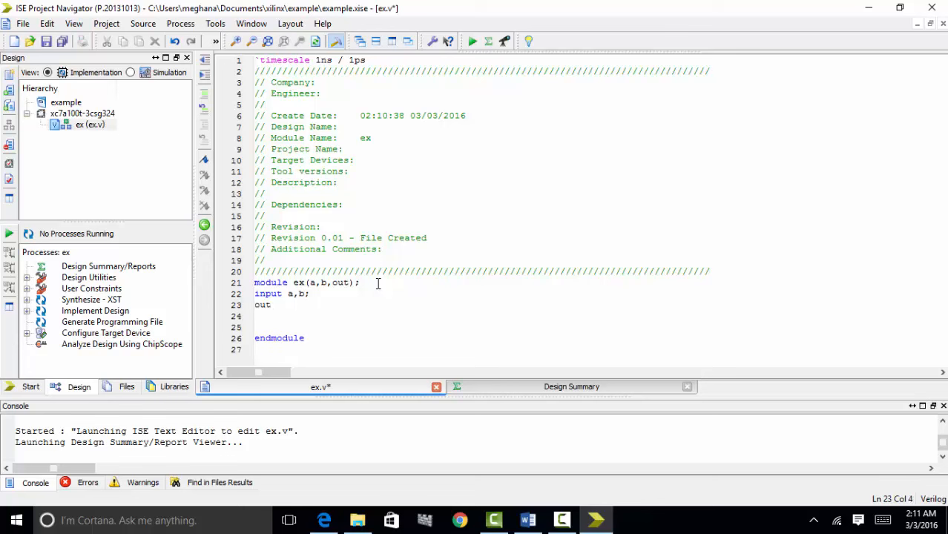
{"action": "type", "text": "put out;"}
{"action": "key", "text": "Return"}
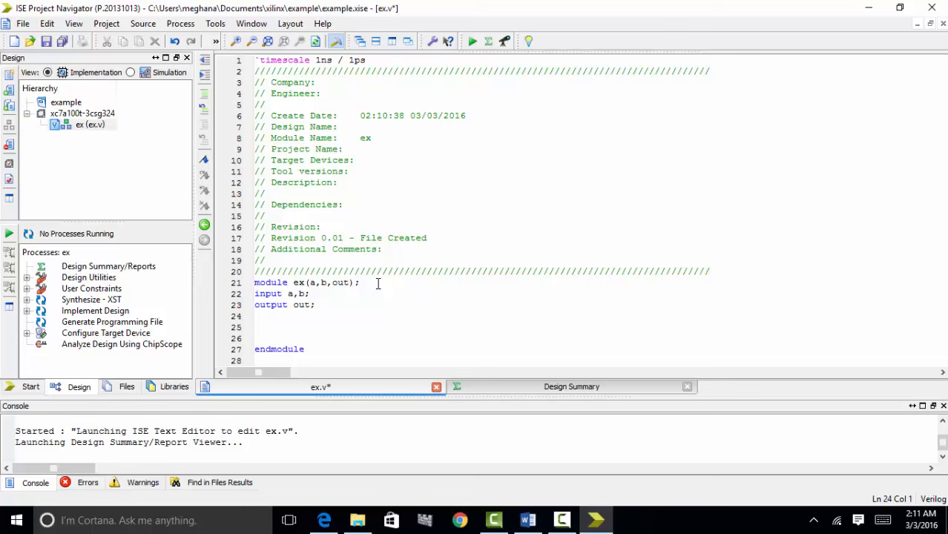
{"action": "type", "text": "xor(out,a,b"}
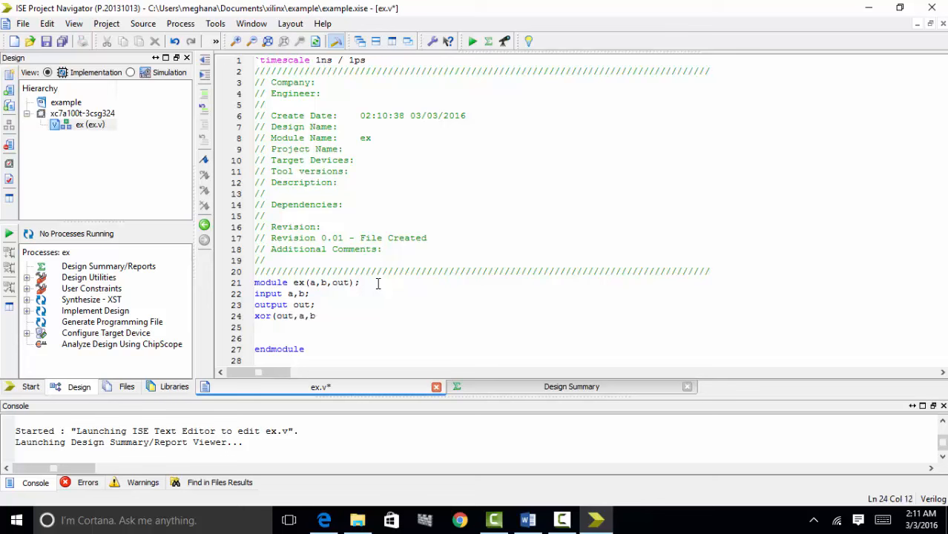
{"action": "type", "text": ");"}
{"action": "key", "text": "Down"}
{"action": "key", "text": "Delete"}
{"action": "key", "text": "Delete"}
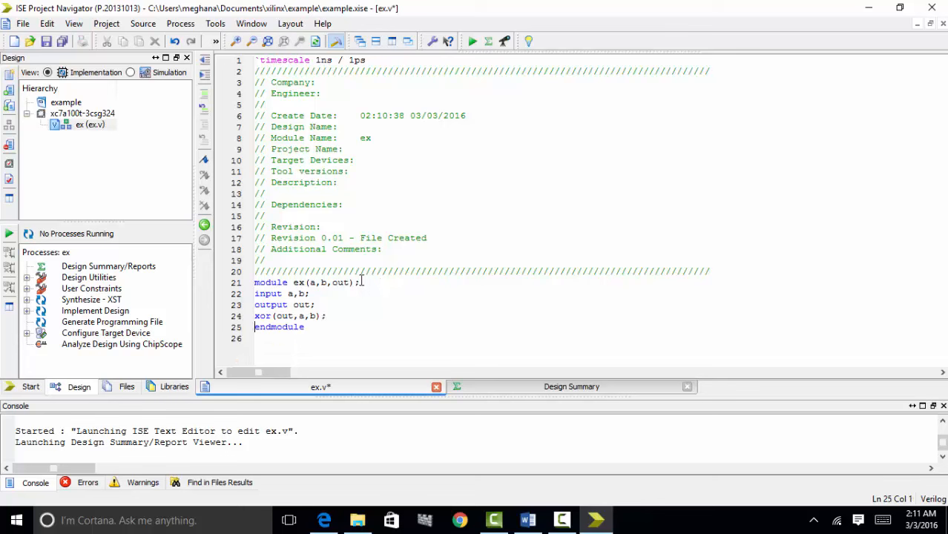
{"action": "left_click", "coordinate": [62, 42]}
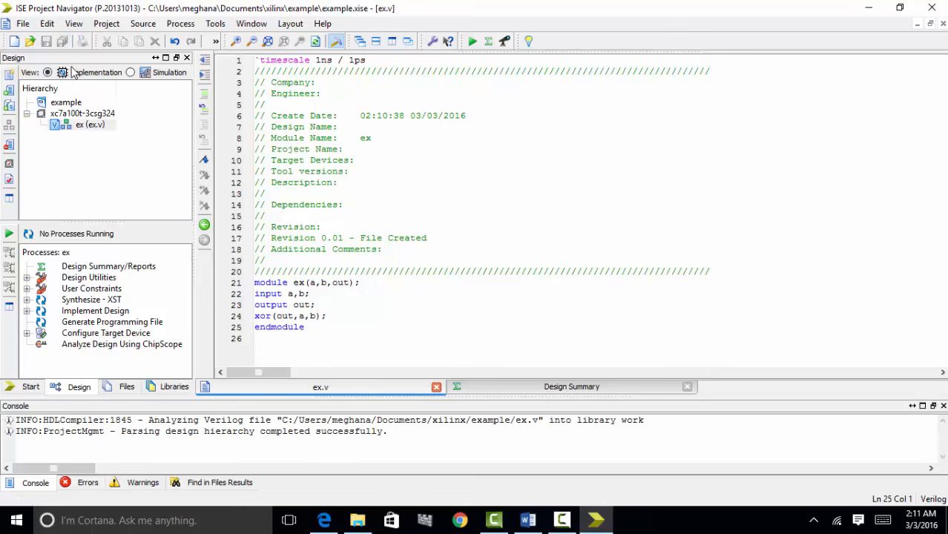
{"action": "left_click", "coordinate": [66, 104]}
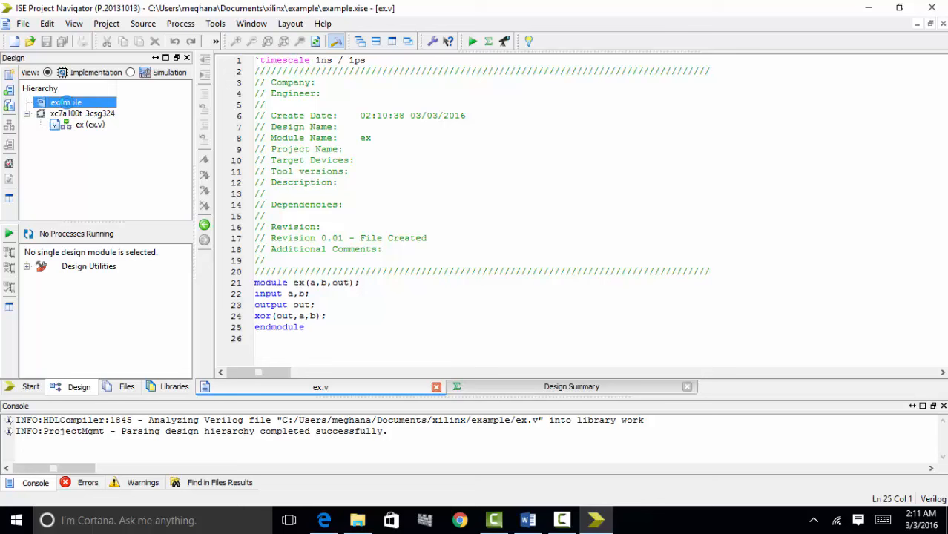
- Add a Verilog Test Fixture named 'tb' associated with module ex
{"action": "right_click", "coordinate": [66, 103]}
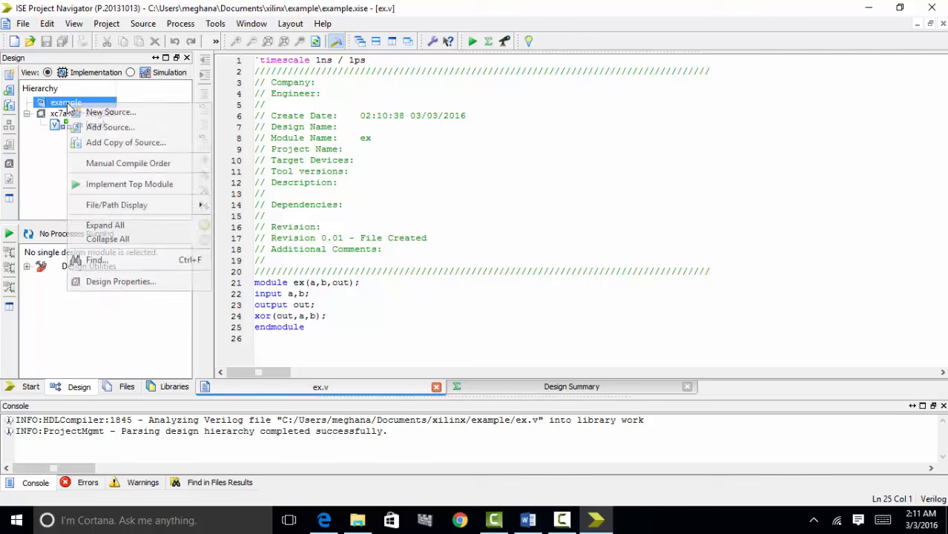
{"action": "left_click", "coordinate": [100, 113]}
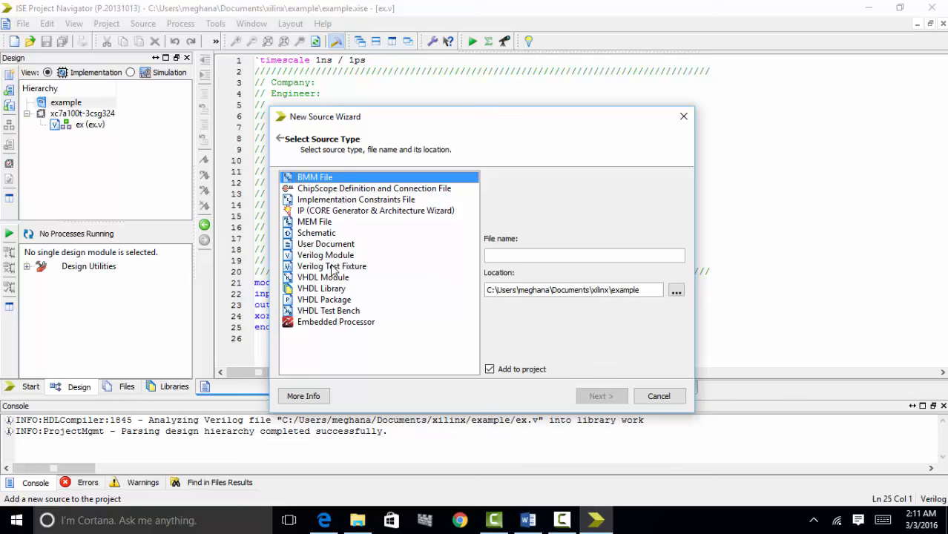
{"action": "left_click", "coordinate": [331, 268]}
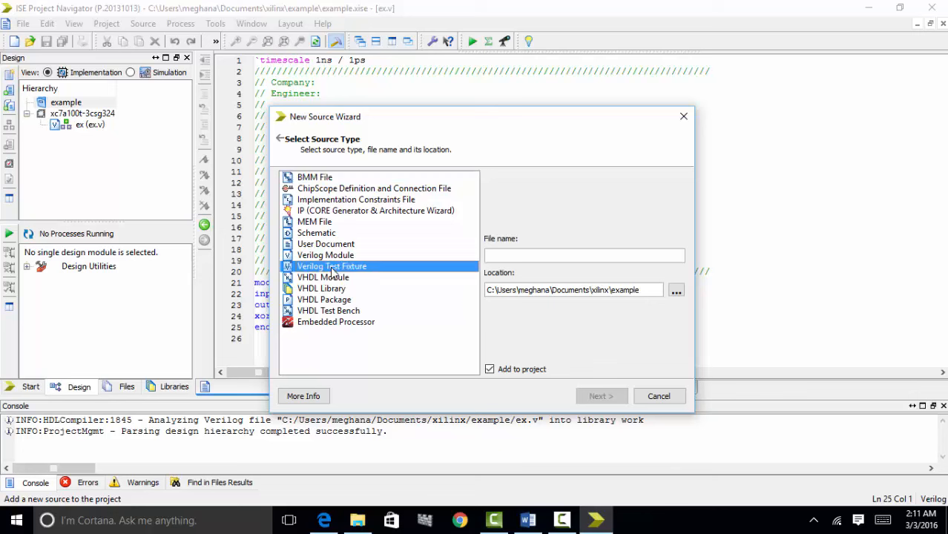
{"action": "left_click", "coordinate": [509, 257]}
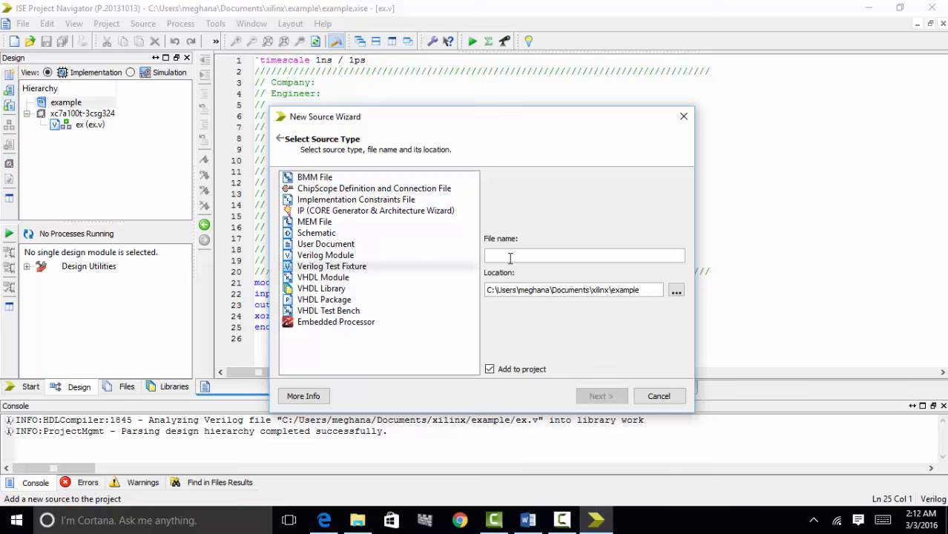
{"action": "type", "text": "tb"}
{"action": "left_click", "coordinate": [602, 396]}
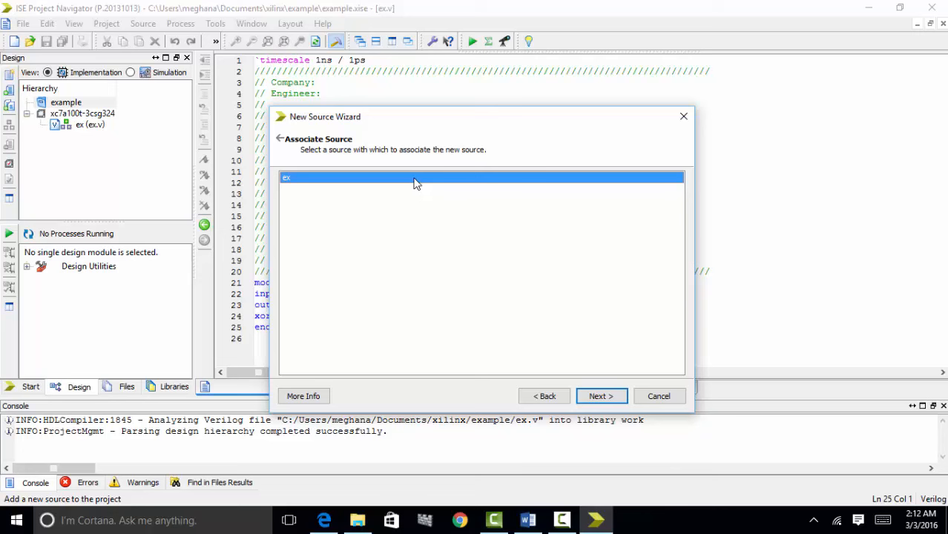
{"action": "left_click", "coordinate": [598, 398]}
{"action": "left_click", "coordinate": [601, 397]}
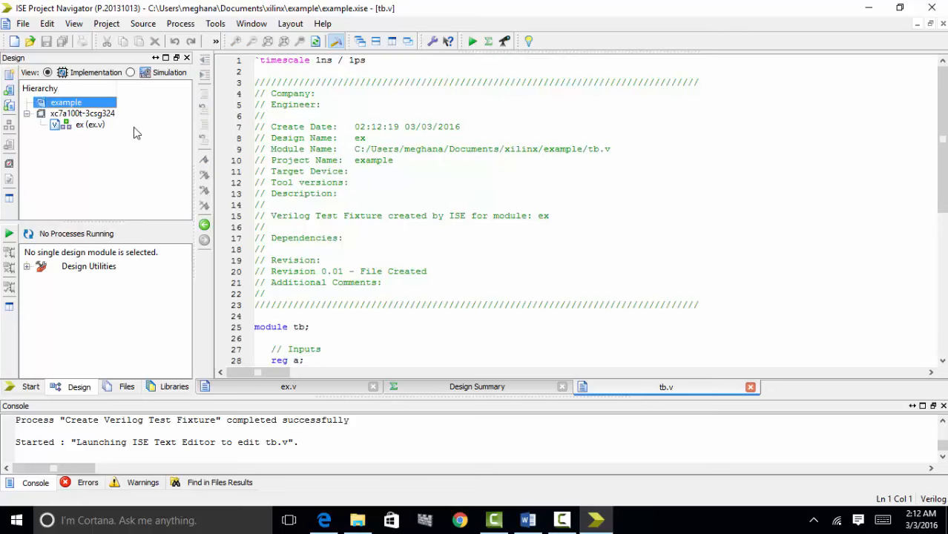
- Switch to the Simulation view, change a's initial value to 1 in tb.v, and select tb
{"action": "left_click", "coordinate": [555, 364]}
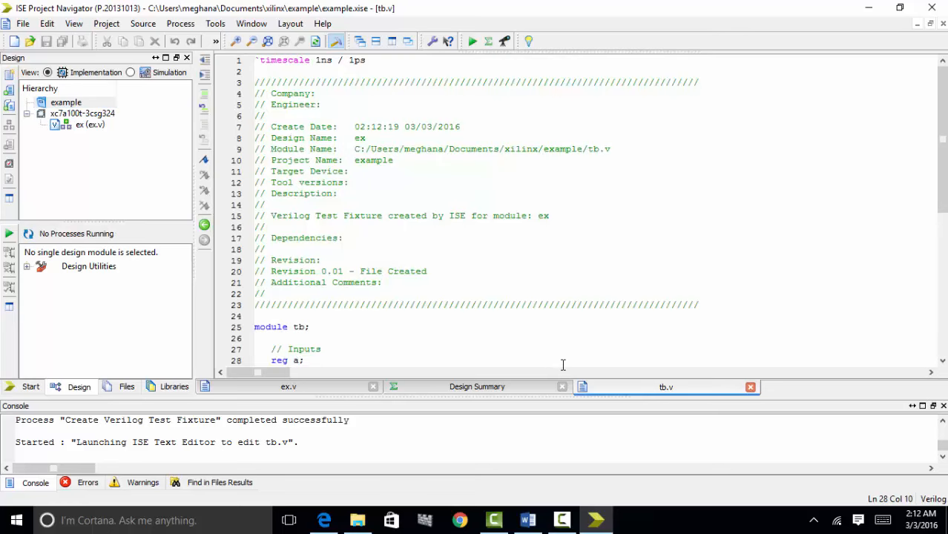
{"action": "scroll", "coordinate": [563, 364], "scroll_direction": "down", "scroll_amount": 6}
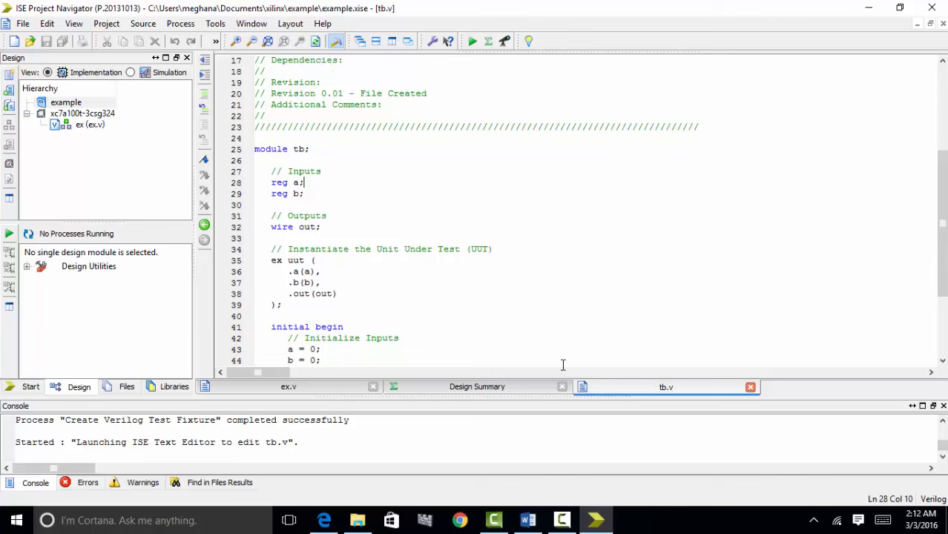
{"action": "scroll", "coordinate": [563, 364], "scroll_direction": "down", "scroll_amount": 2}
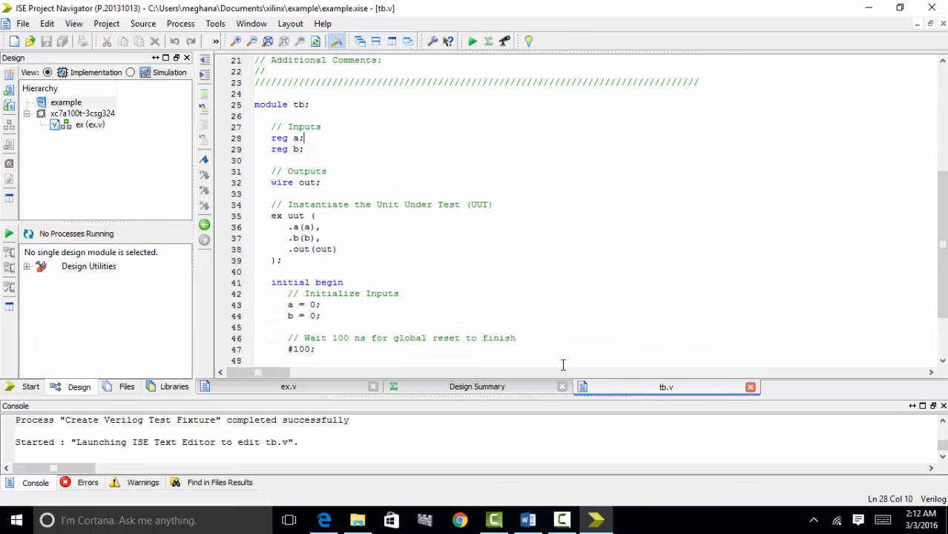
{"action": "left_click", "coordinate": [131, 72]}
{"action": "left_click", "coordinate": [315, 271]}
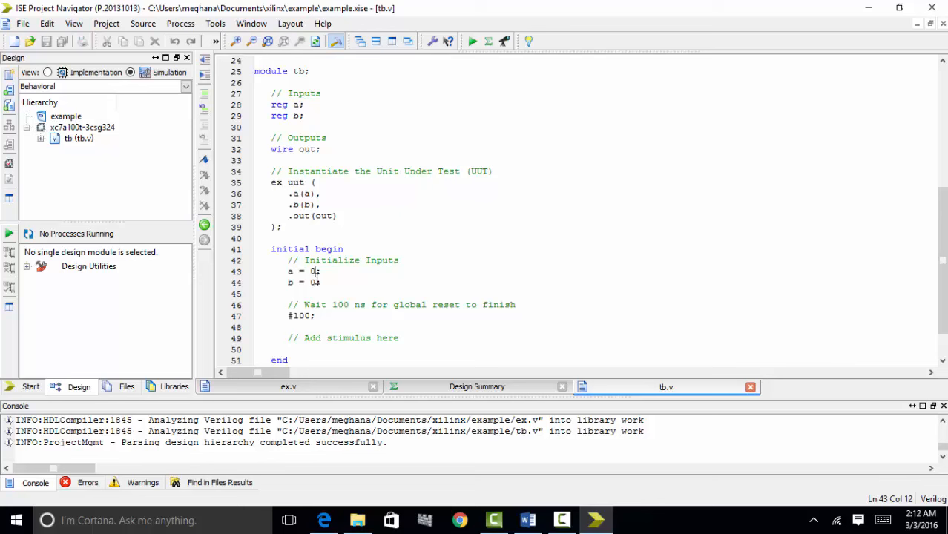
{"action": "left_click", "coordinate": [315, 282]}
{"action": "key", "text": "BackSpace"}
{"action": "type", "text": "1"}
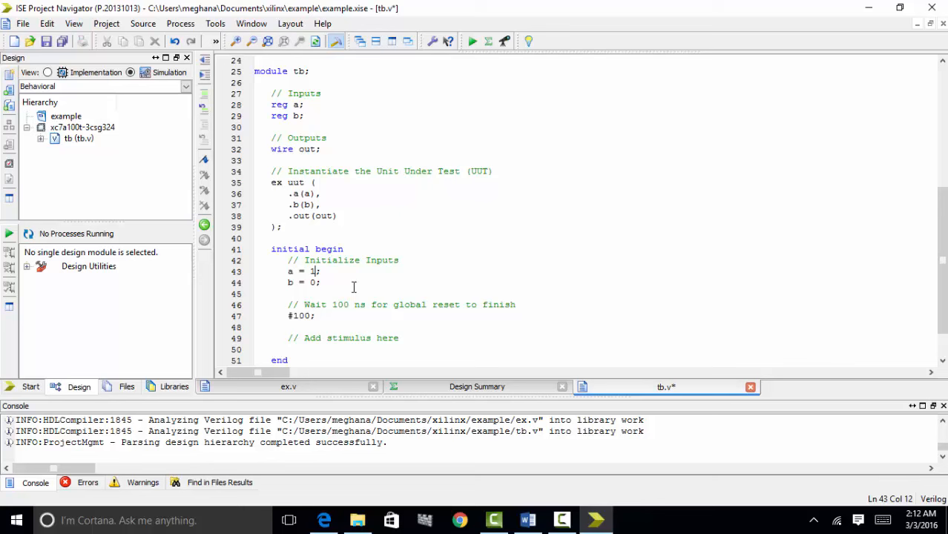
{"action": "left_click", "coordinate": [315, 283]}
{"action": "left_click", "coordinate": [130, 74]}
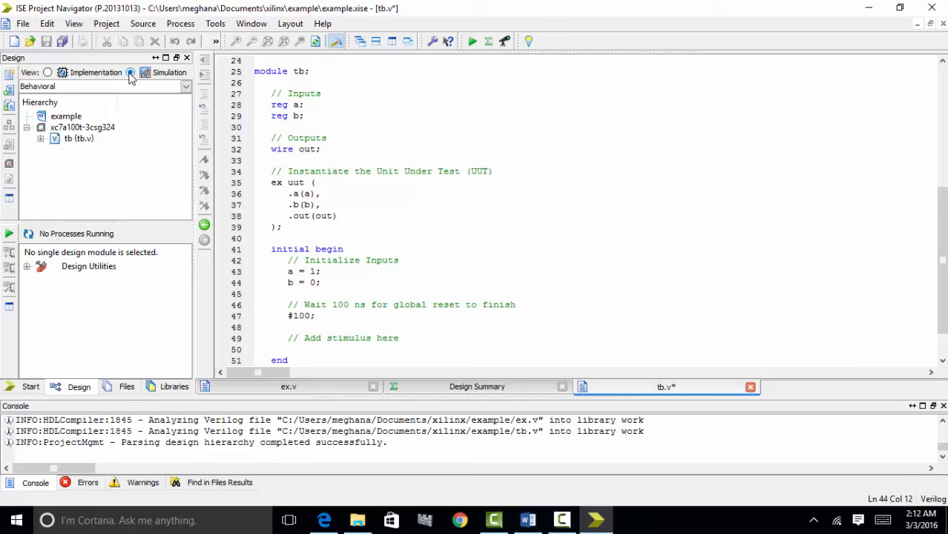
{"action": "left_click", "coordinate": [71, 139]}
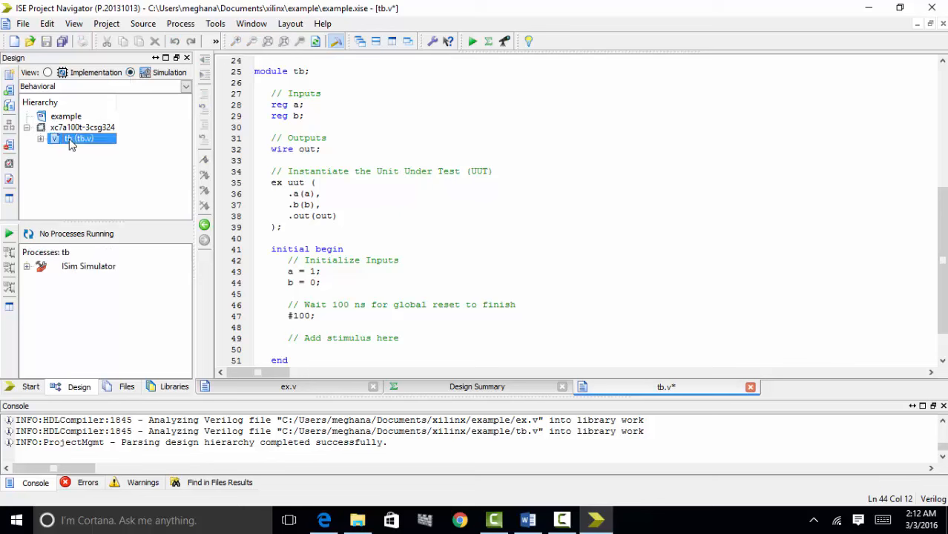
- Save tb.v, run Behavioral Check Syntax, then run Simulate Behavioral Model in ISim
{"action": "left_click", "coordinate": [26, 269]}
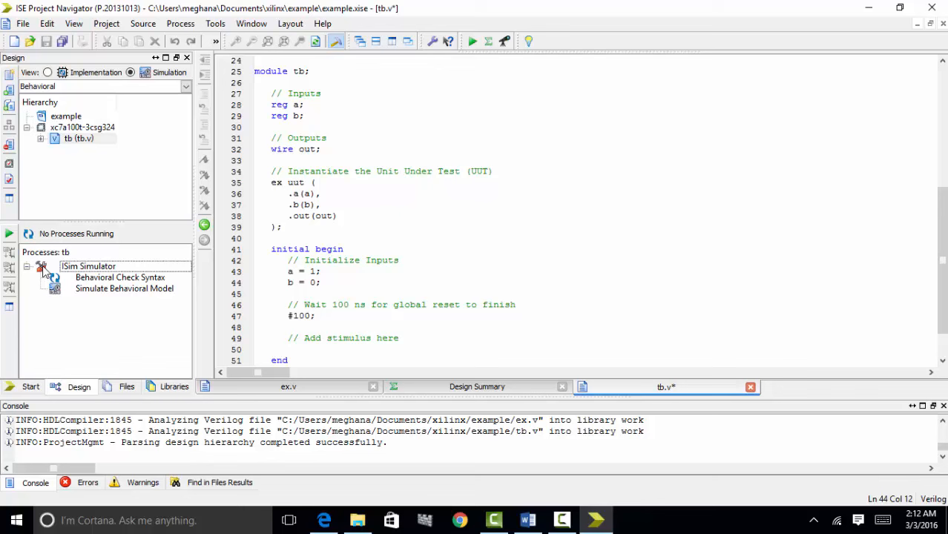
{"action": "double_click", "coordinate": [75, 281]}
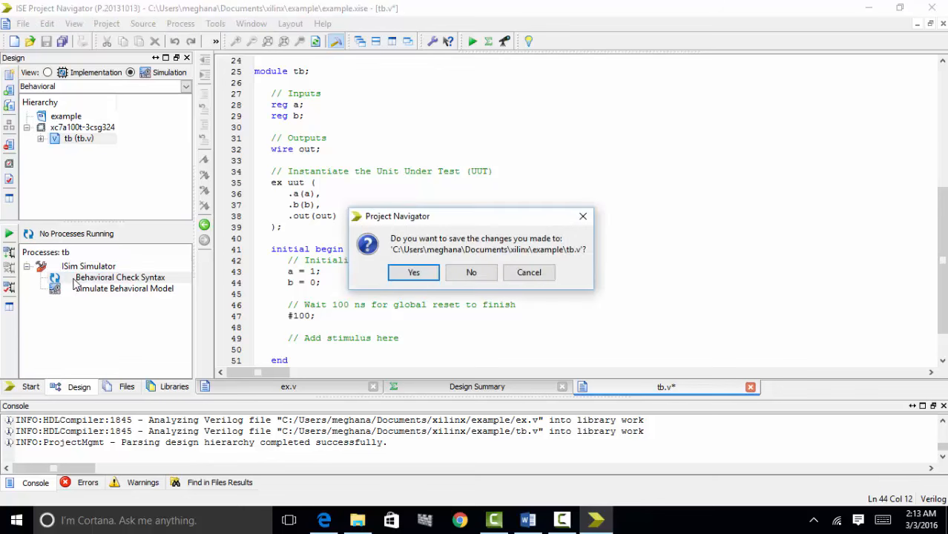
{"action": "left_click", "coordinate": [413, 275]}
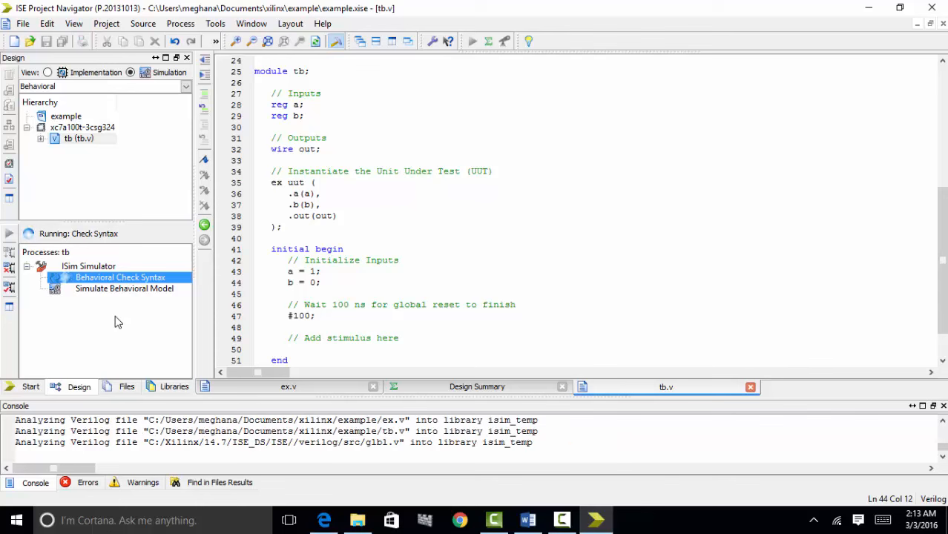
{"action": "double_click", "coordinate": [115, 289]}
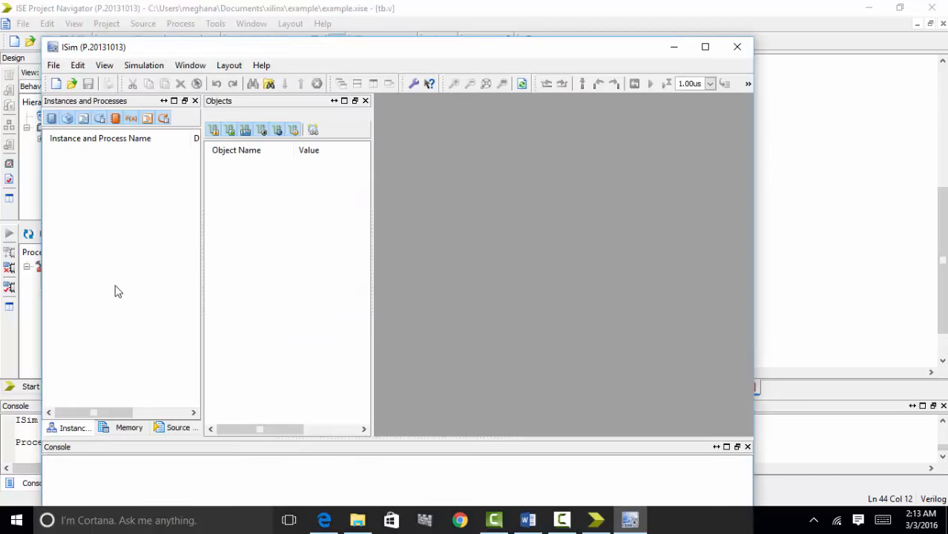
- Maximize ISim to check the waveform: out = 1 with a = 1, b = 0 at 1,000,000 ps
{"action": "left_click", "coordinate": [705, 49]}
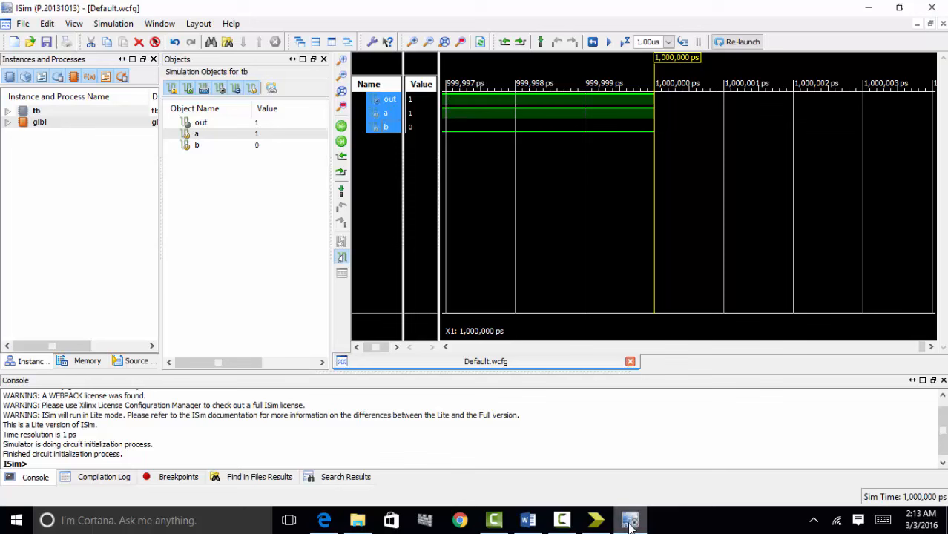
{"action": "mouse_move", "coordinate": [630, 523]}
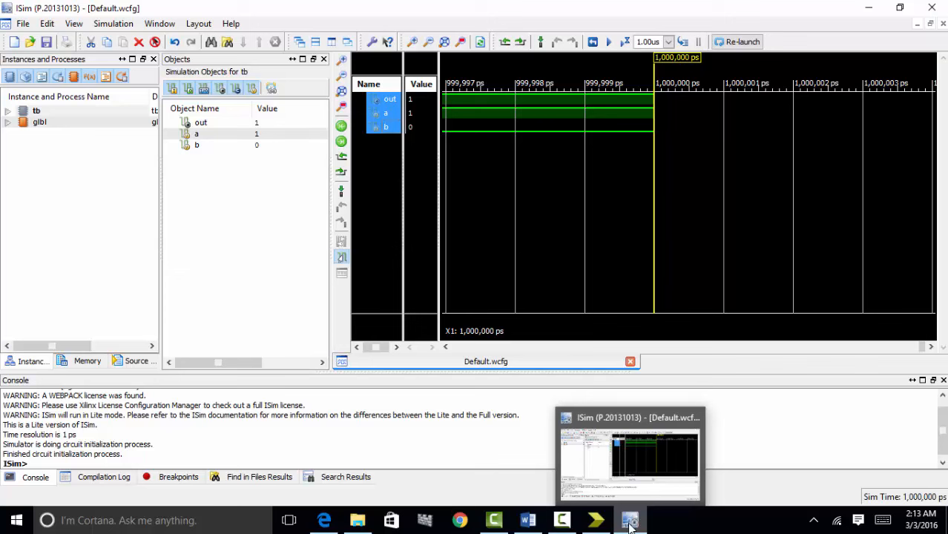